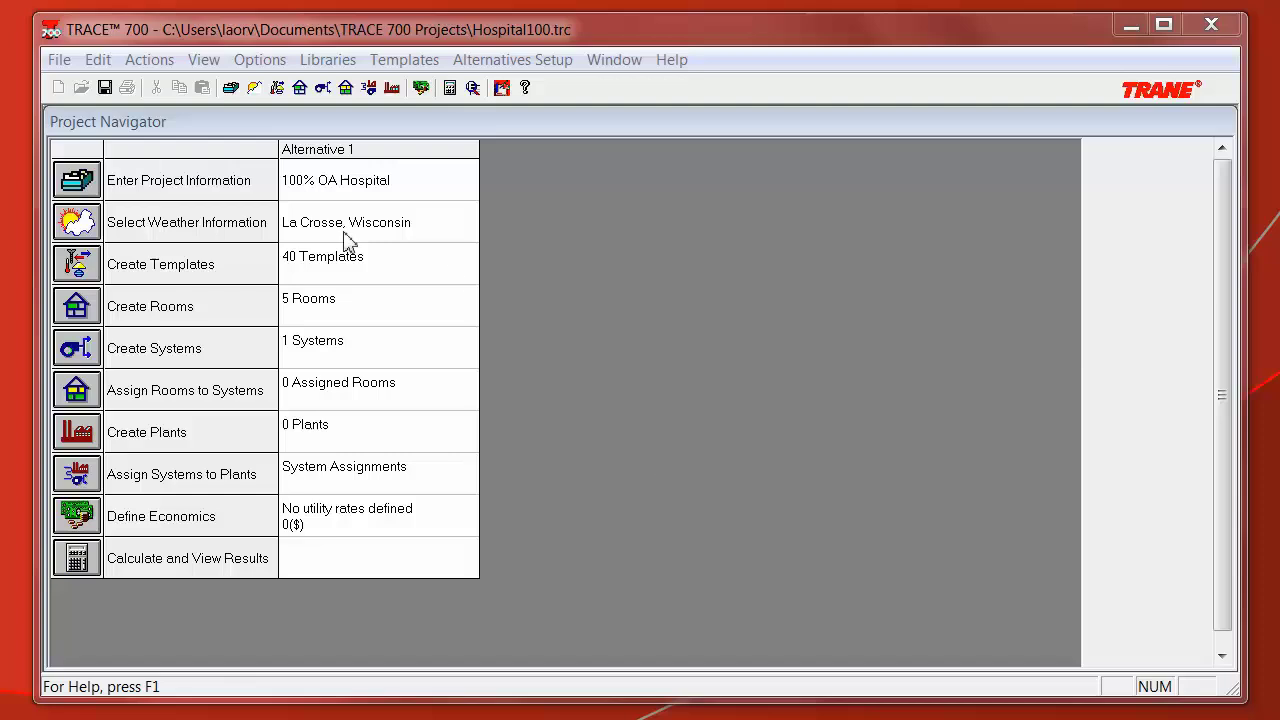
Set the default airflow template's ventilation type to 100 Percent Outdoor Air
{"action": "left_click", "coordinate": [77, 274]}
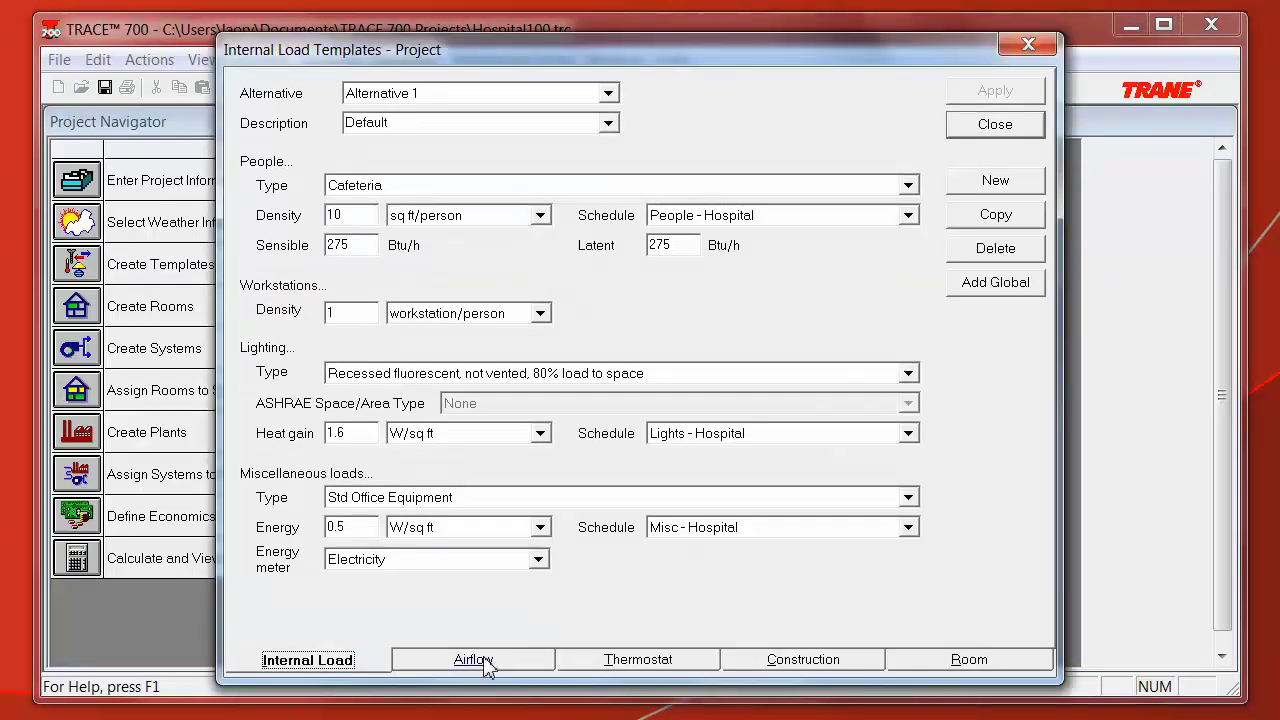
{"action": "left_click", "coordinate": [474, 660]}
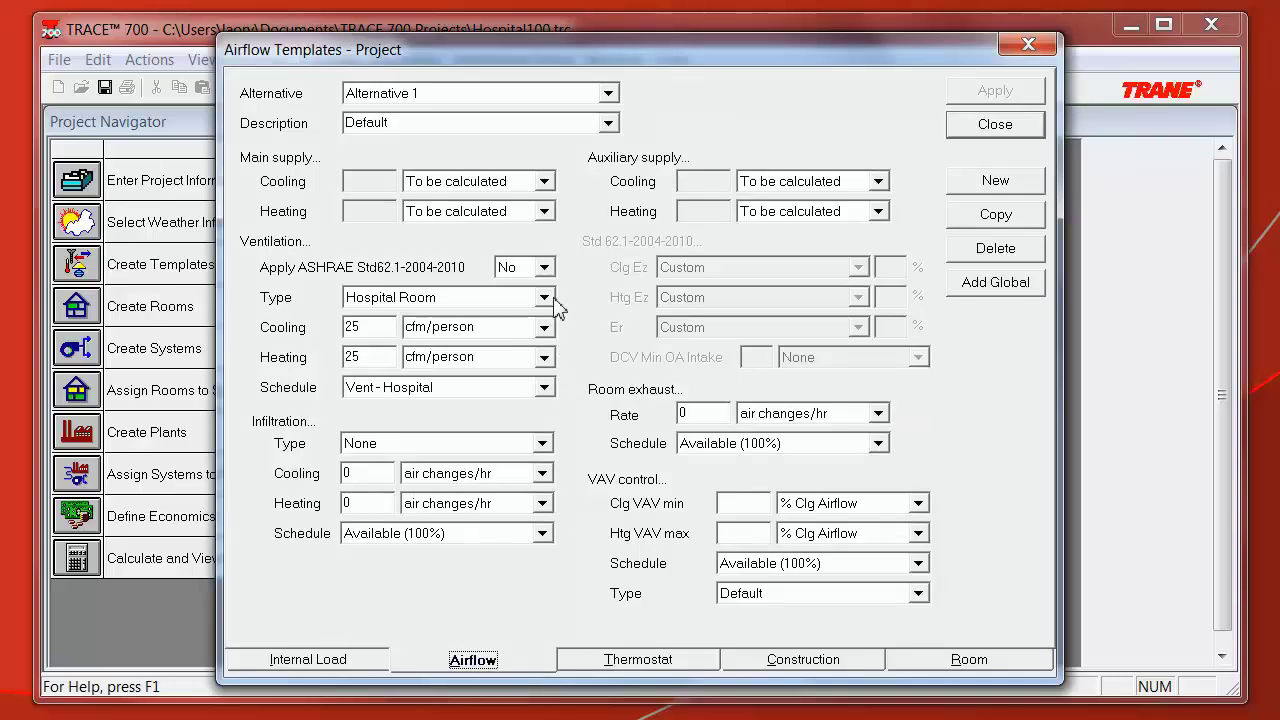
{"action": "left_click", "coordinate": [548, 298]}
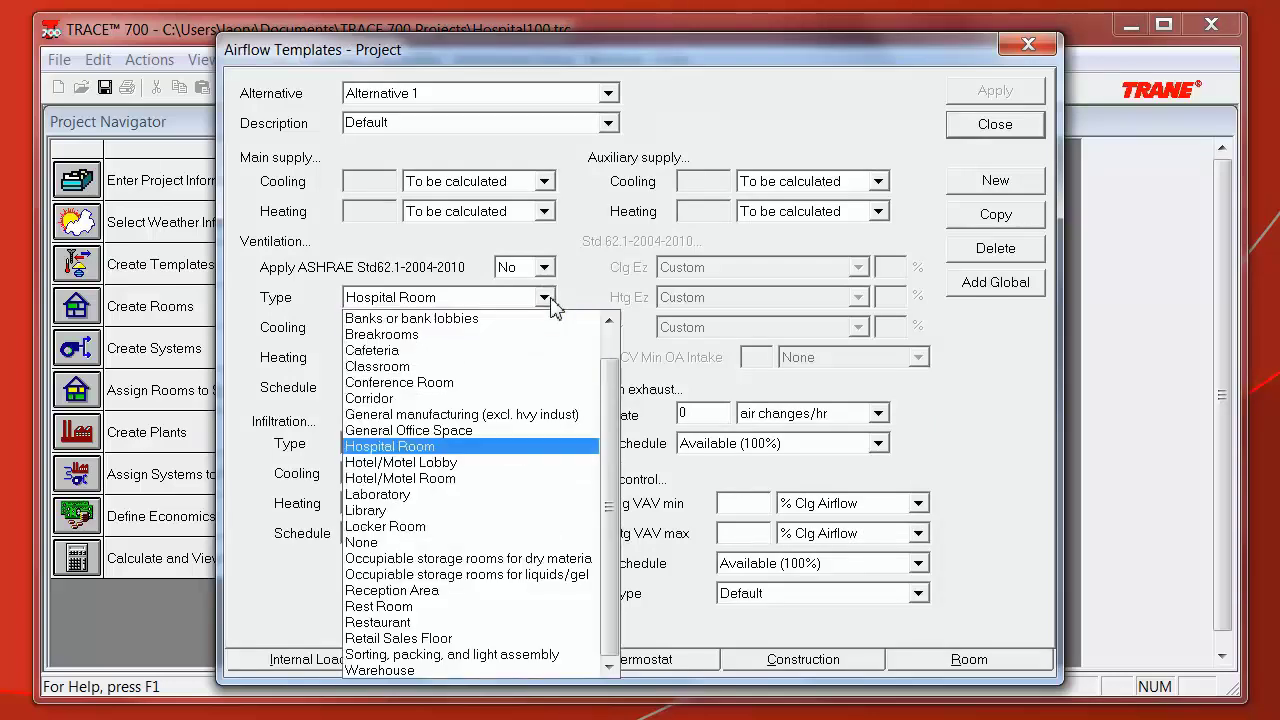
{"action": "scroll", "coordinate": [612, 420], "scroll_direction": "up", "scroll_amount": 1}
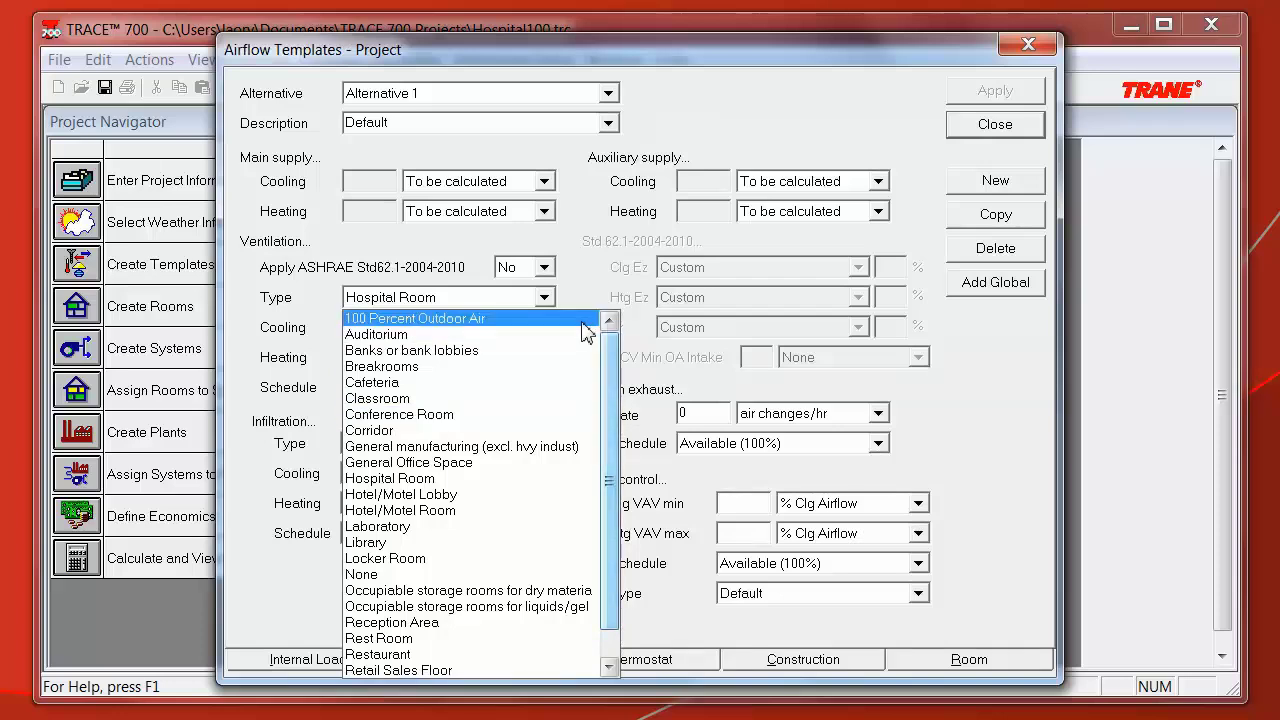
{"action": "left_click", "coordinate": [582, 320]}
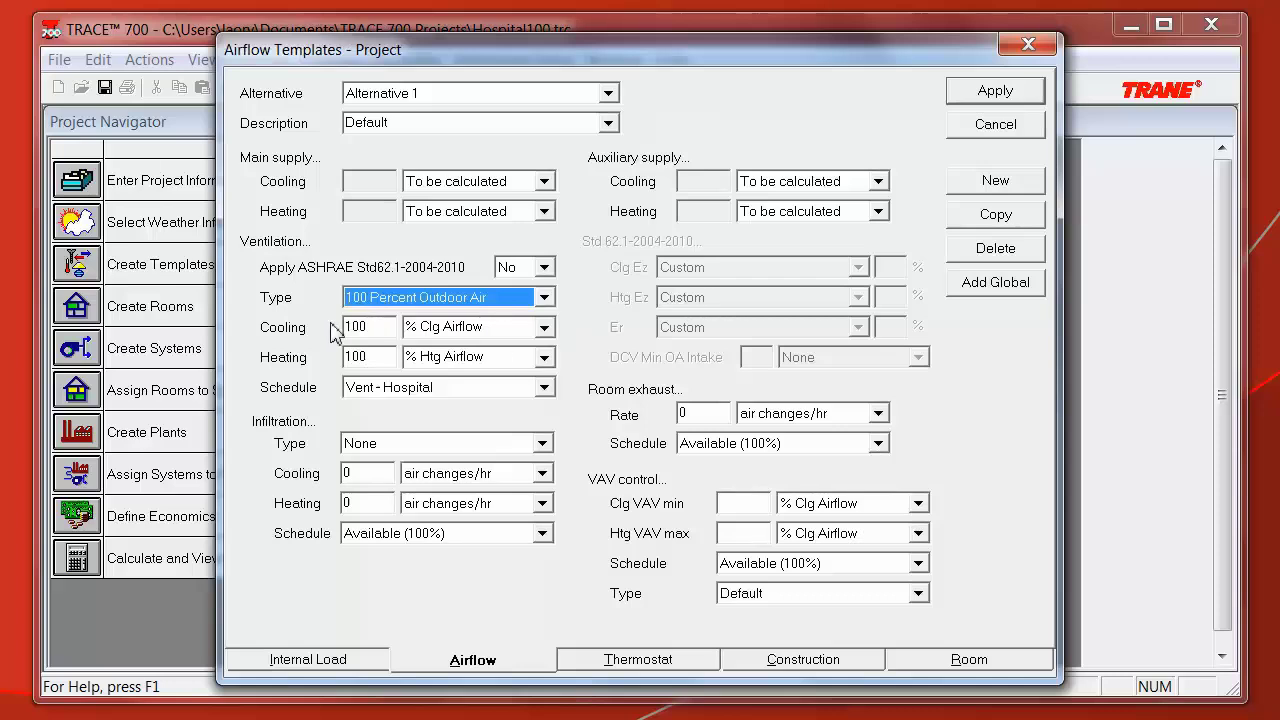
Apply the ventilation change and set main cooling and heating supply to 25 cfm/person
{"action": "key", "text": "Return"}
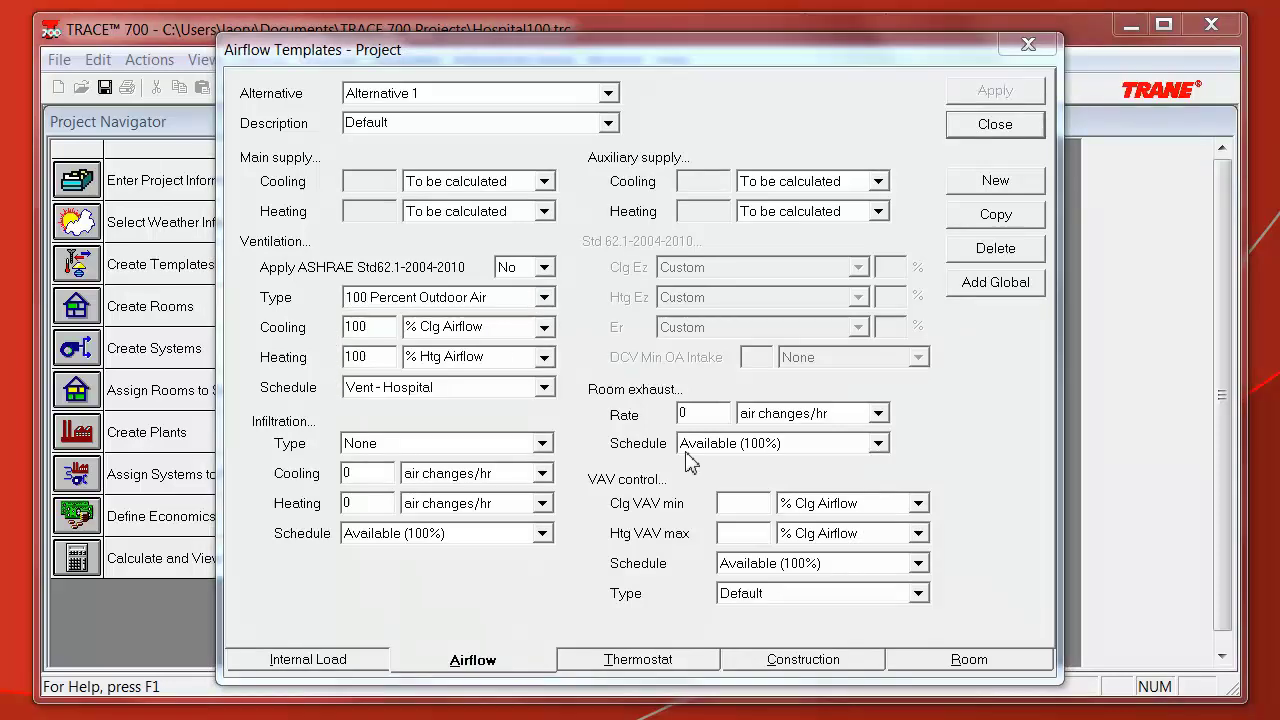
{"action": "left_click", "coordinate": [545, 182]}
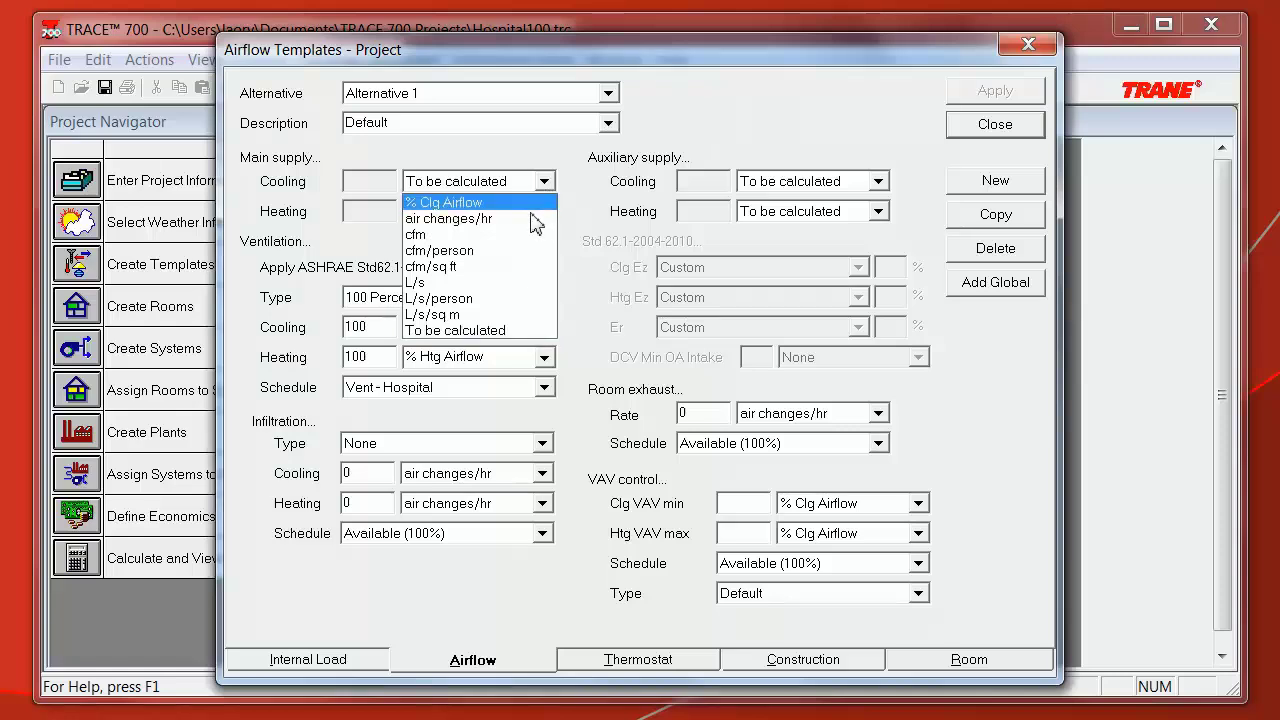
{"action": "left_click", "coordinate": [515, 251]}
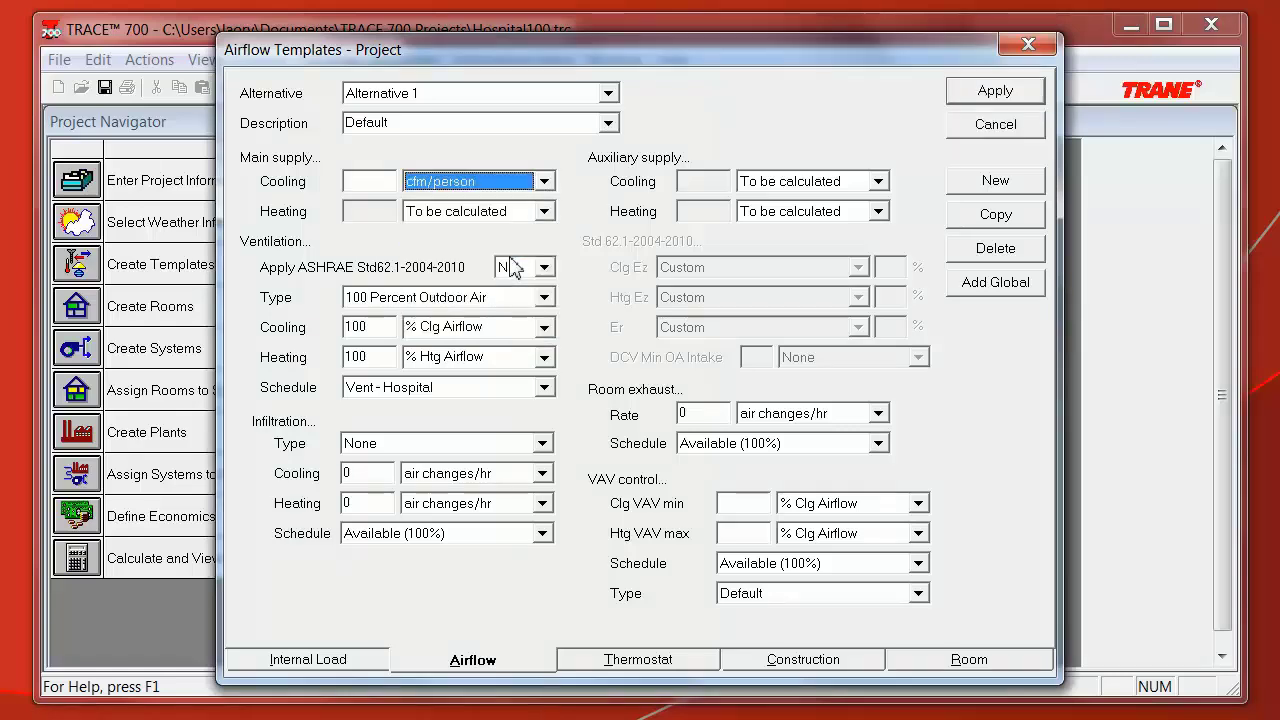
{"action": "left_click", "coordinate": [545, 211]}
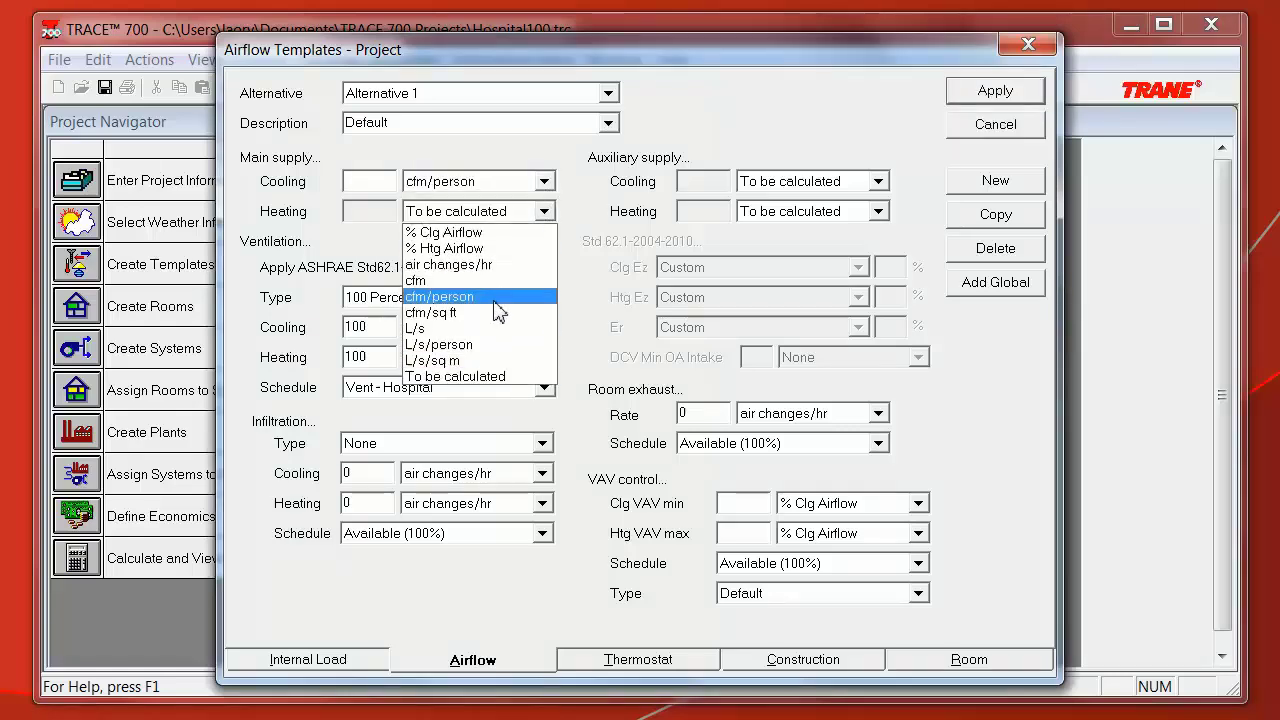
{"action": "left_click", "coordinate": [497, 297]}
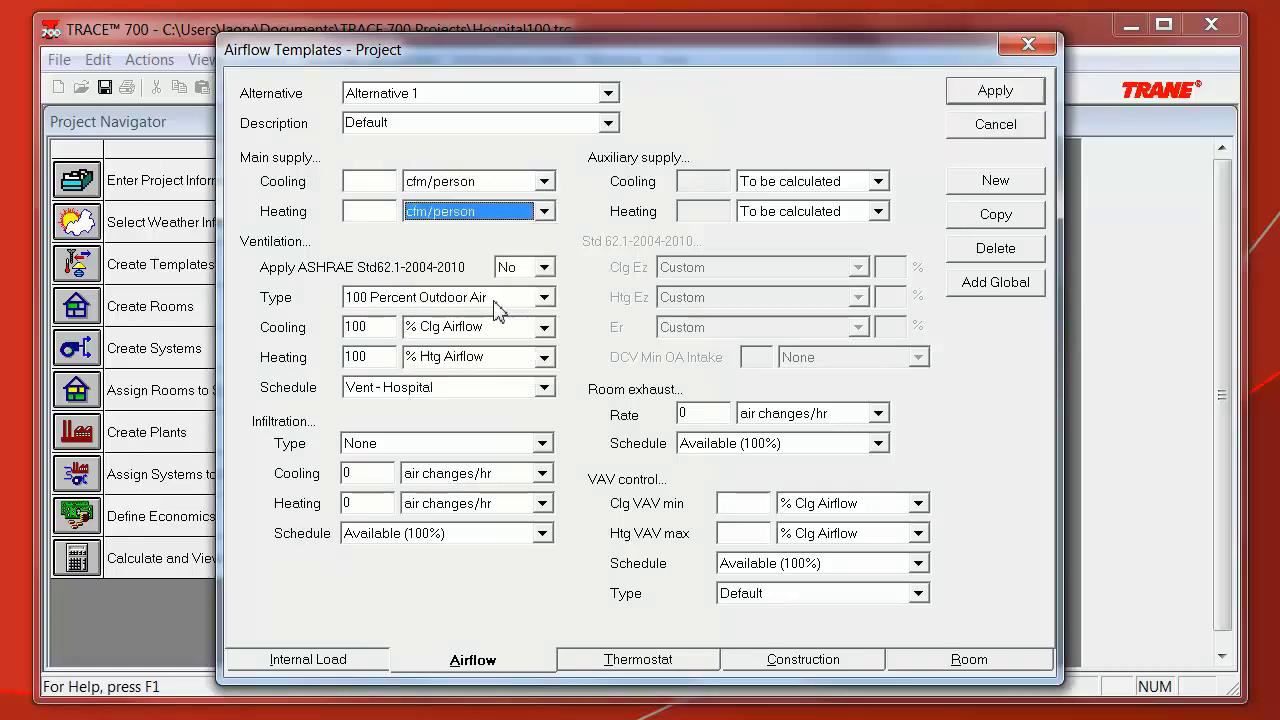
{"action": "left_click", "coordinate": [378, 184]}
{"action": "type", "text": "25"}
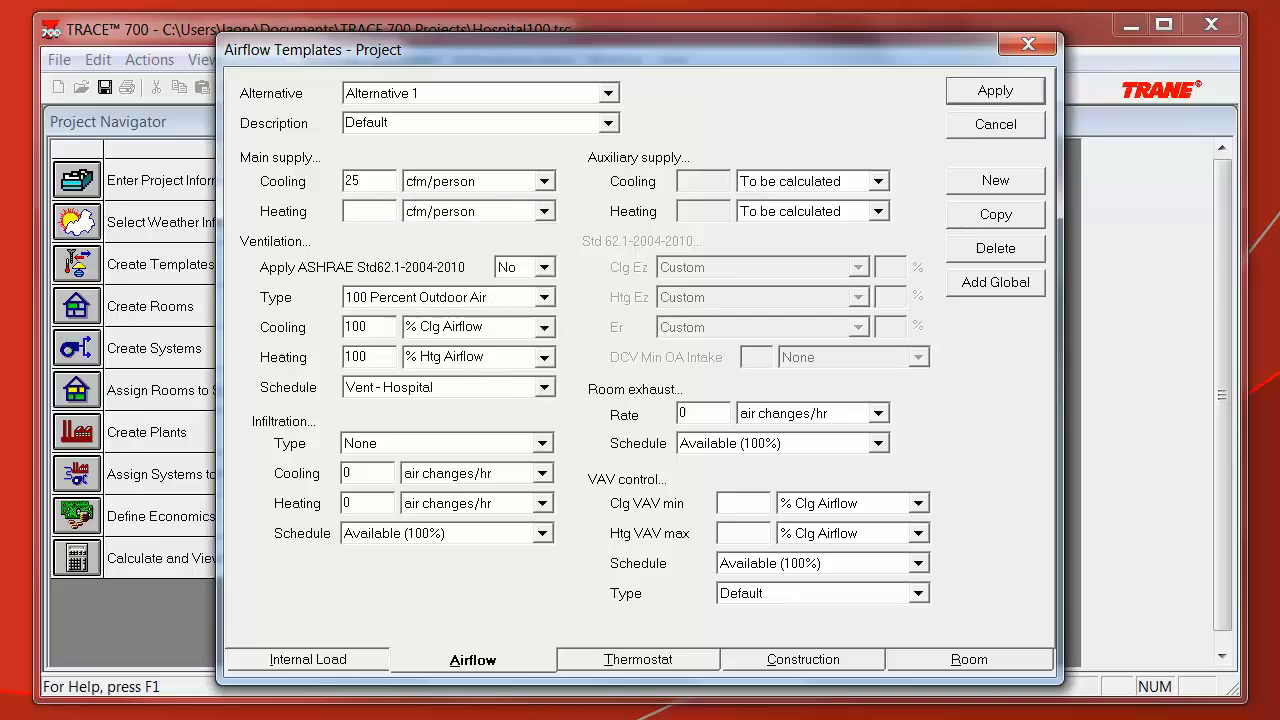
{"action": "left_click", "coordinate": [378, 216]}
{"action": "type", "text": "25"}
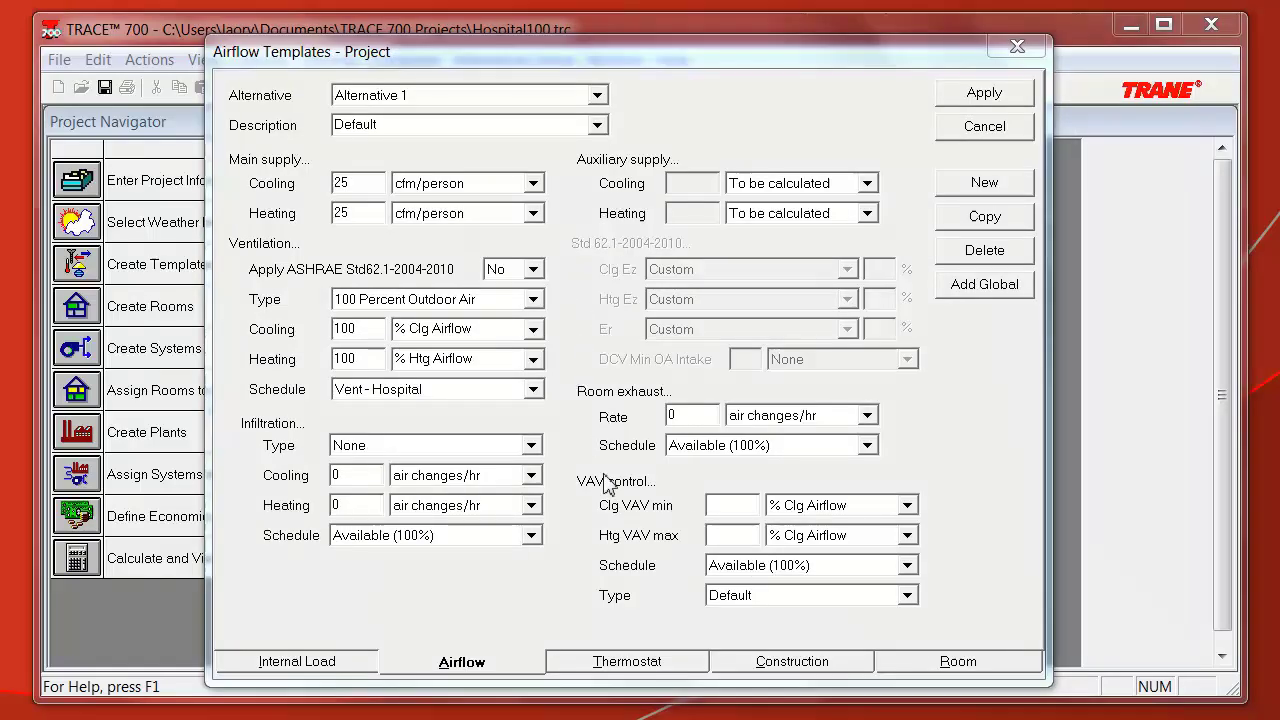
Set cooling VAV minimum to 25 cfm/person and room exhaust to 100 % Clg Airflow
{"action": "left_click", "coordinate": [907, 507]}
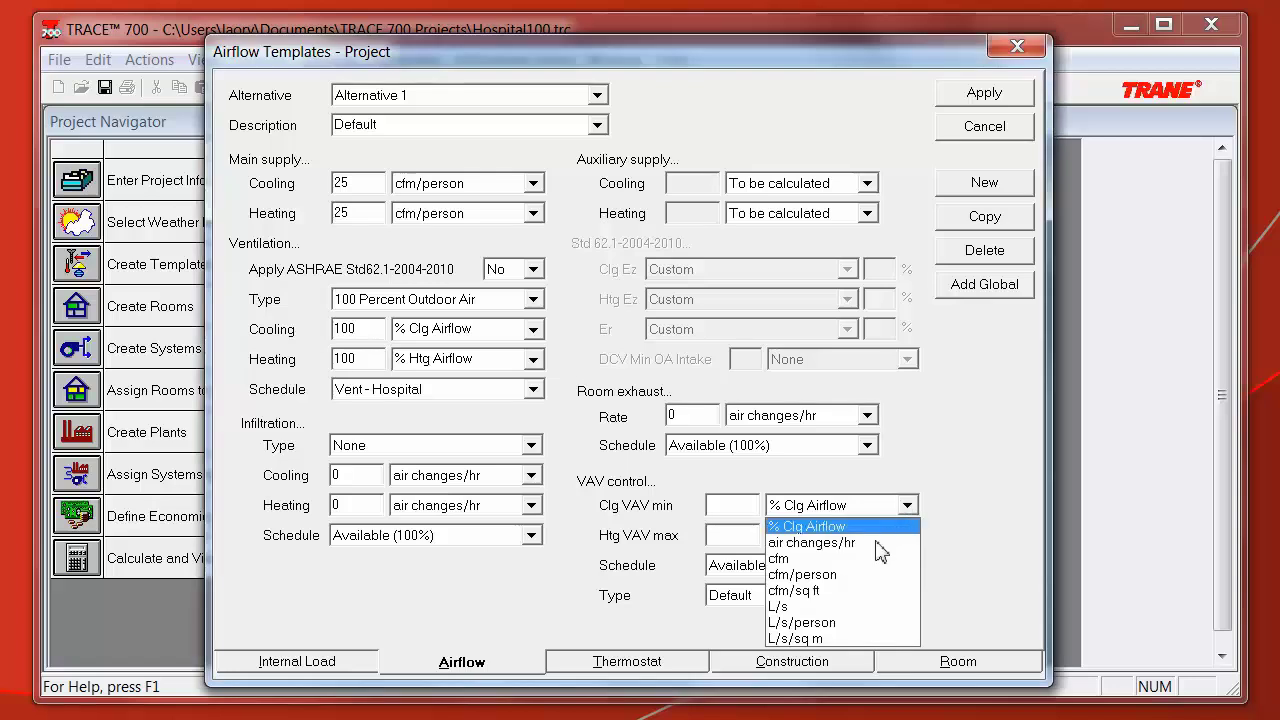
{"action": "left_click", "coordinate": [868, 575]}
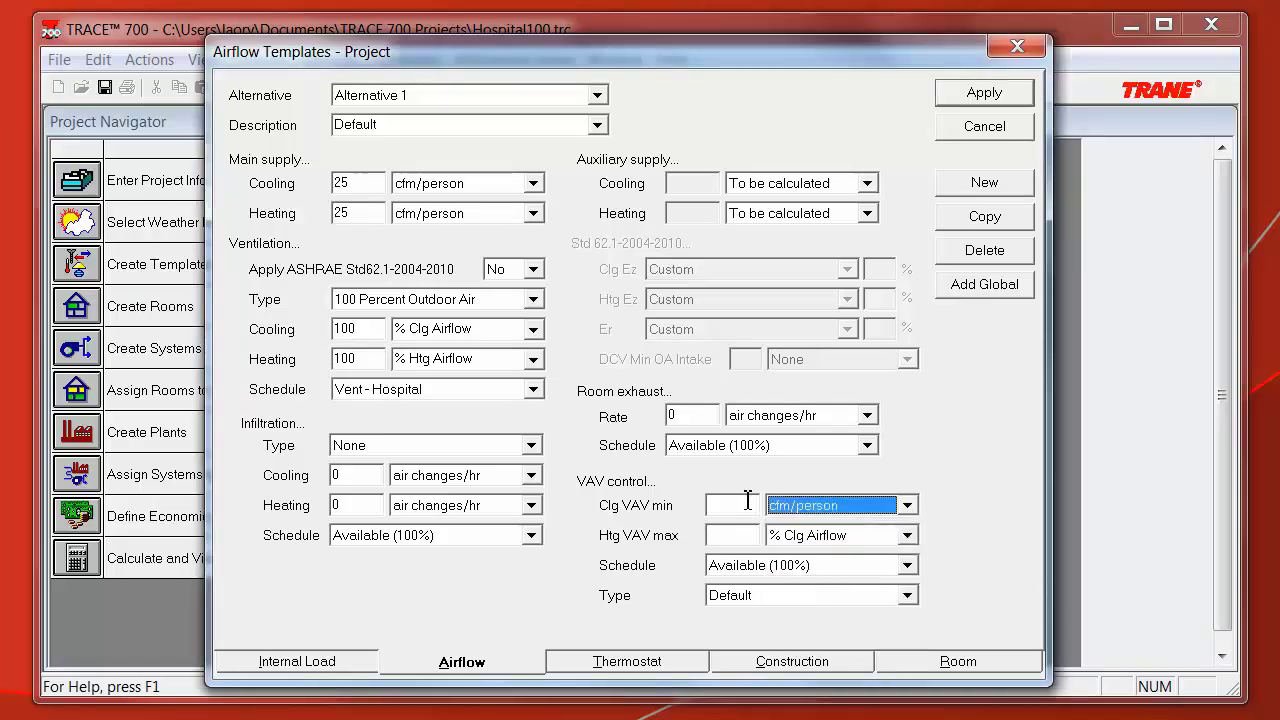
{"action": "left_click", "coordinate": [744, 505]}
{"action": "type", "text": "25"}
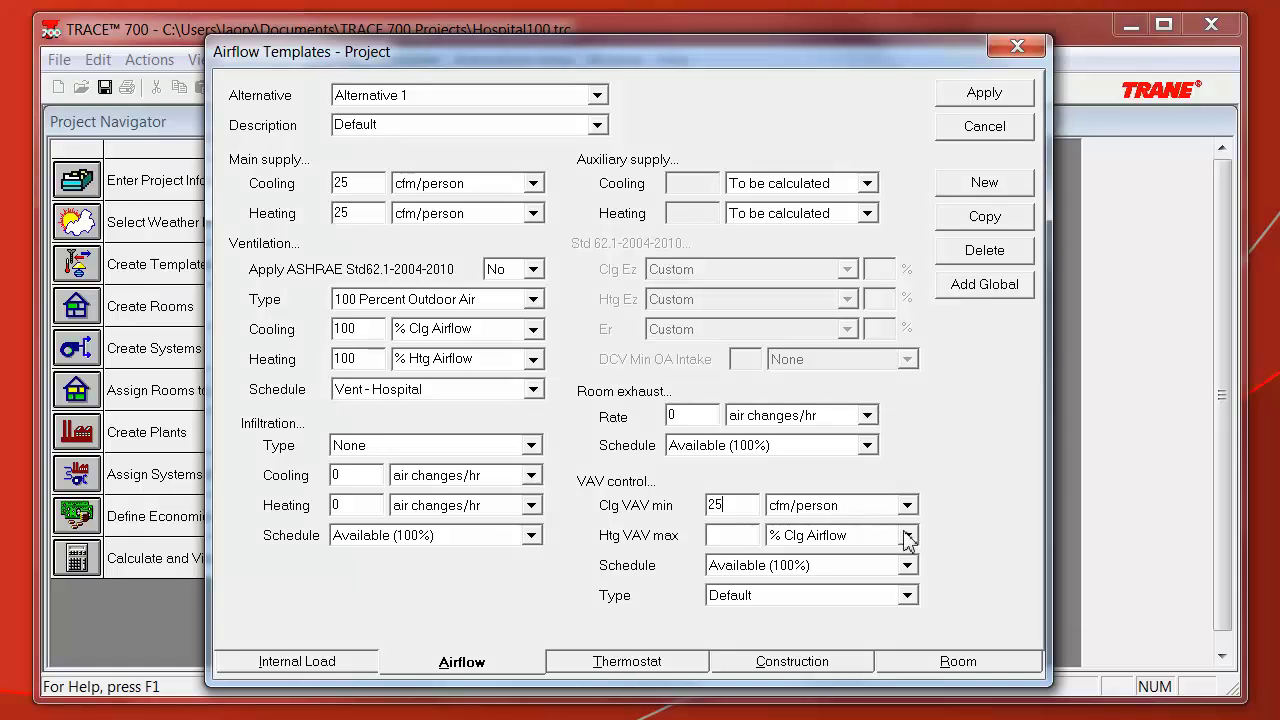
{"action": "double_click", "coordinate": [660, 416]}
{"action": "type", "text": "10"}
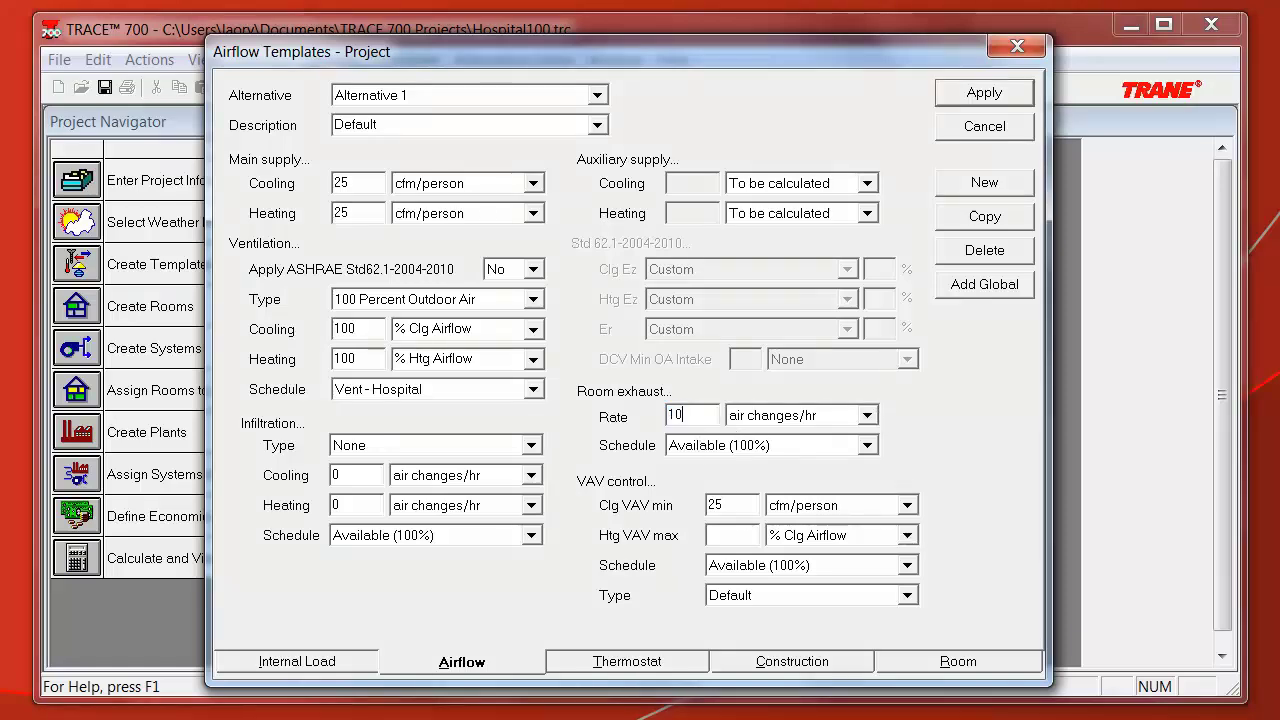
{"action": "type", "text": "0"}
{"action": "left_click", "coordinate": [810, 414]}
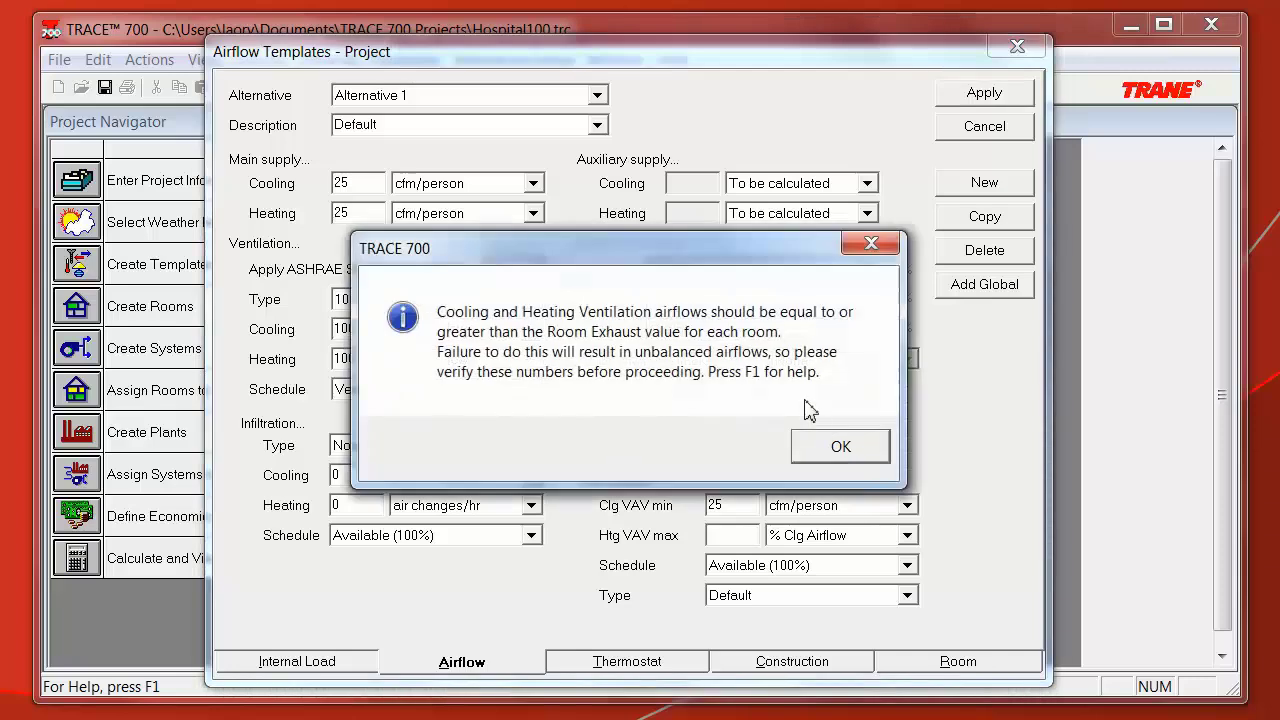
{"action": "left_click", "coordinate": [838, 450]}
{"action": "left_click", "coordinate": [826, 437]}
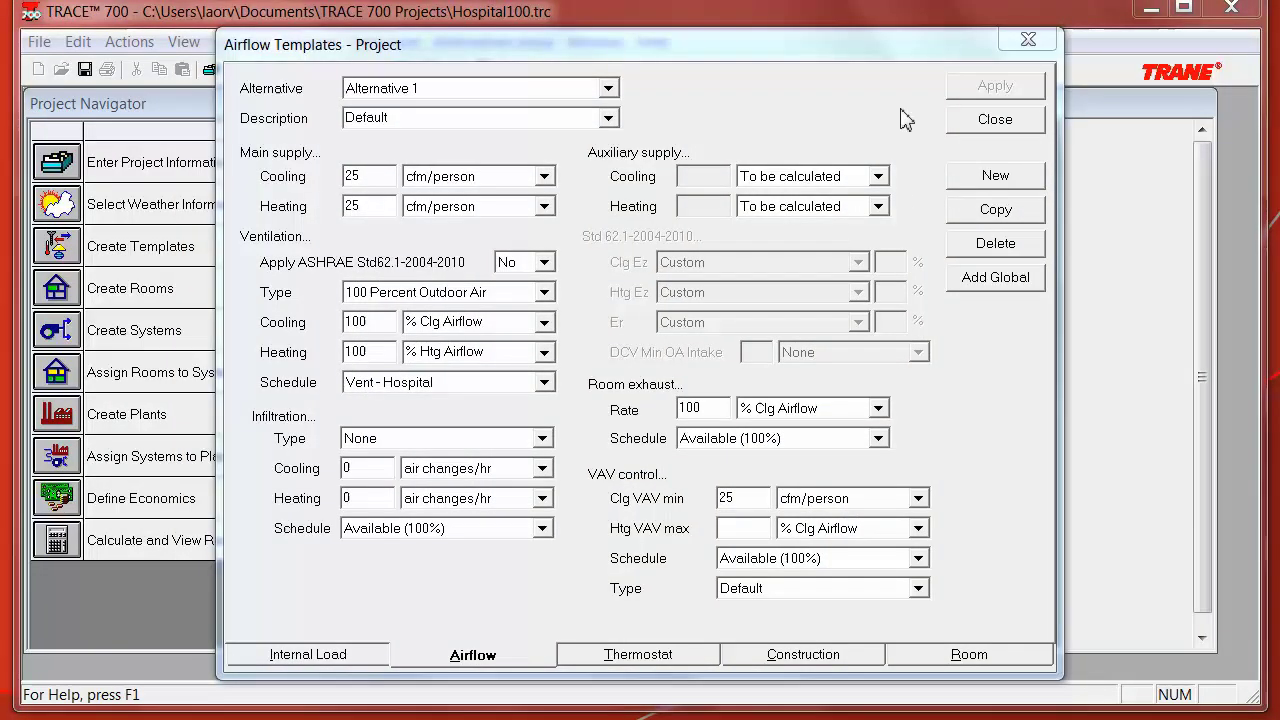
Close the airflow templates and review System - 001's fan settings
{"action": "left_click", "coordinate": [1005, 122]}
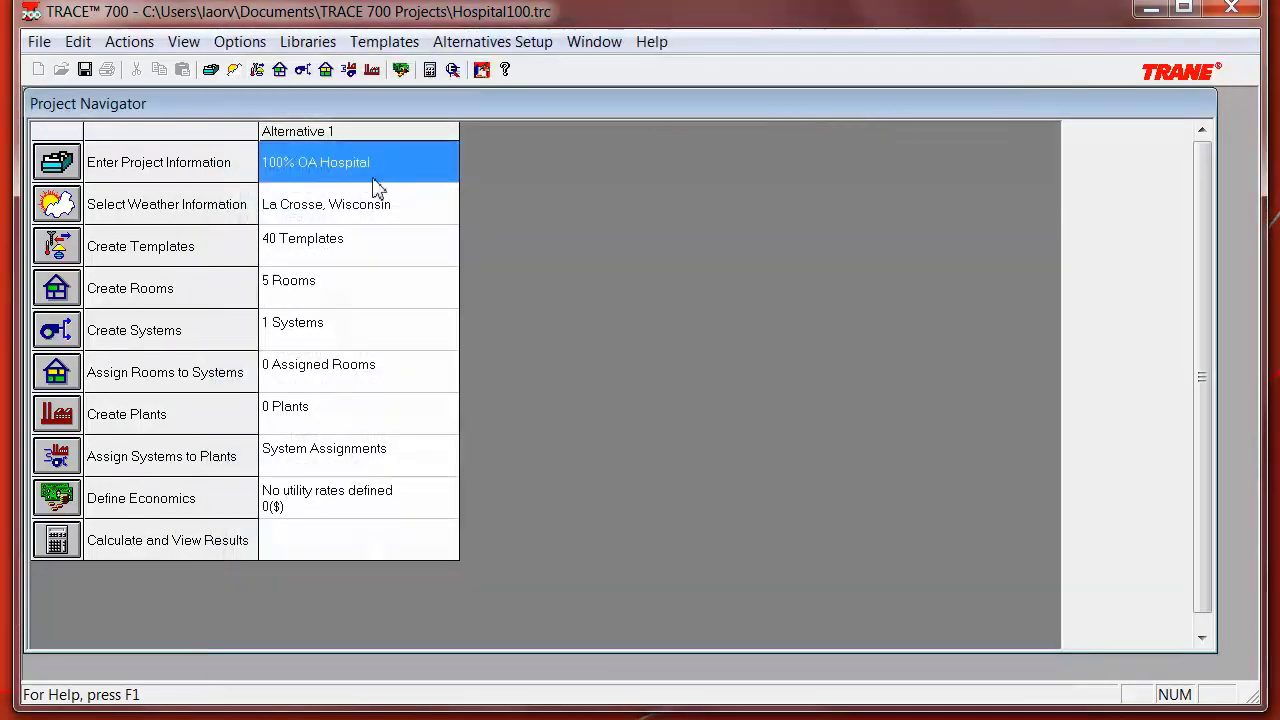
{"action": "left_click", "coordinate": [57, 330]}
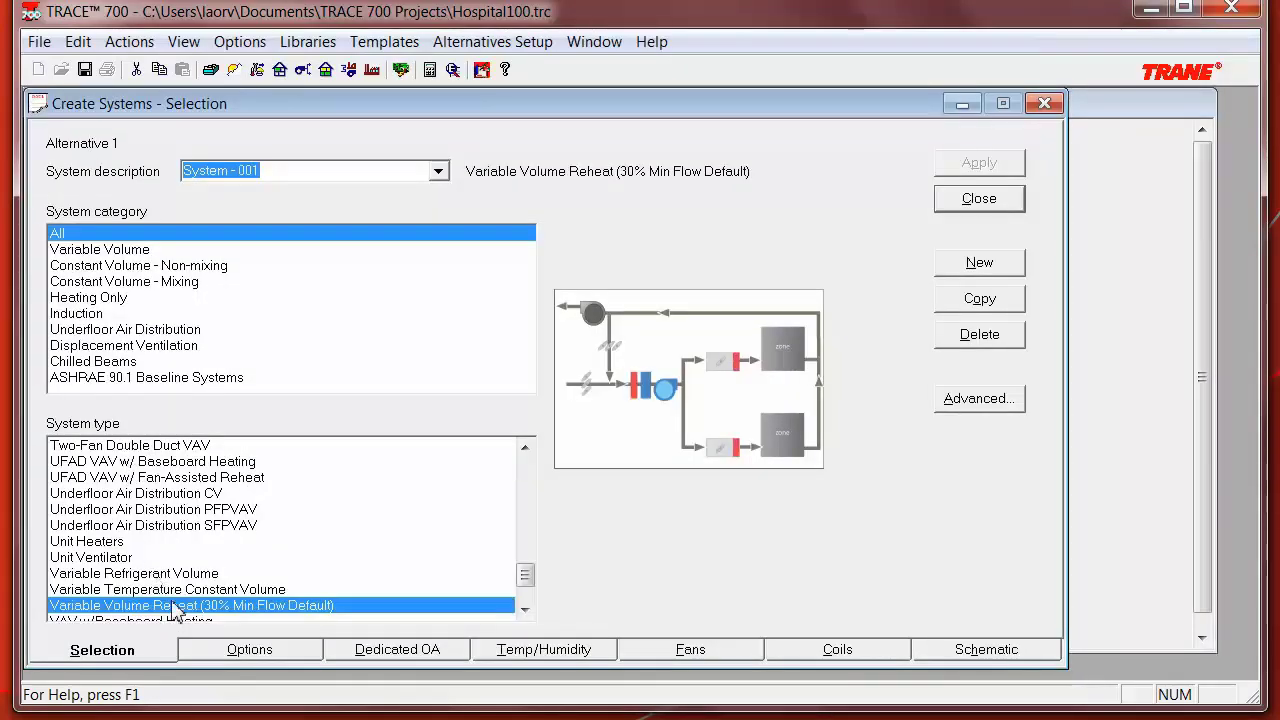
{"action": "left_click", "coordinate": [688, 650]}
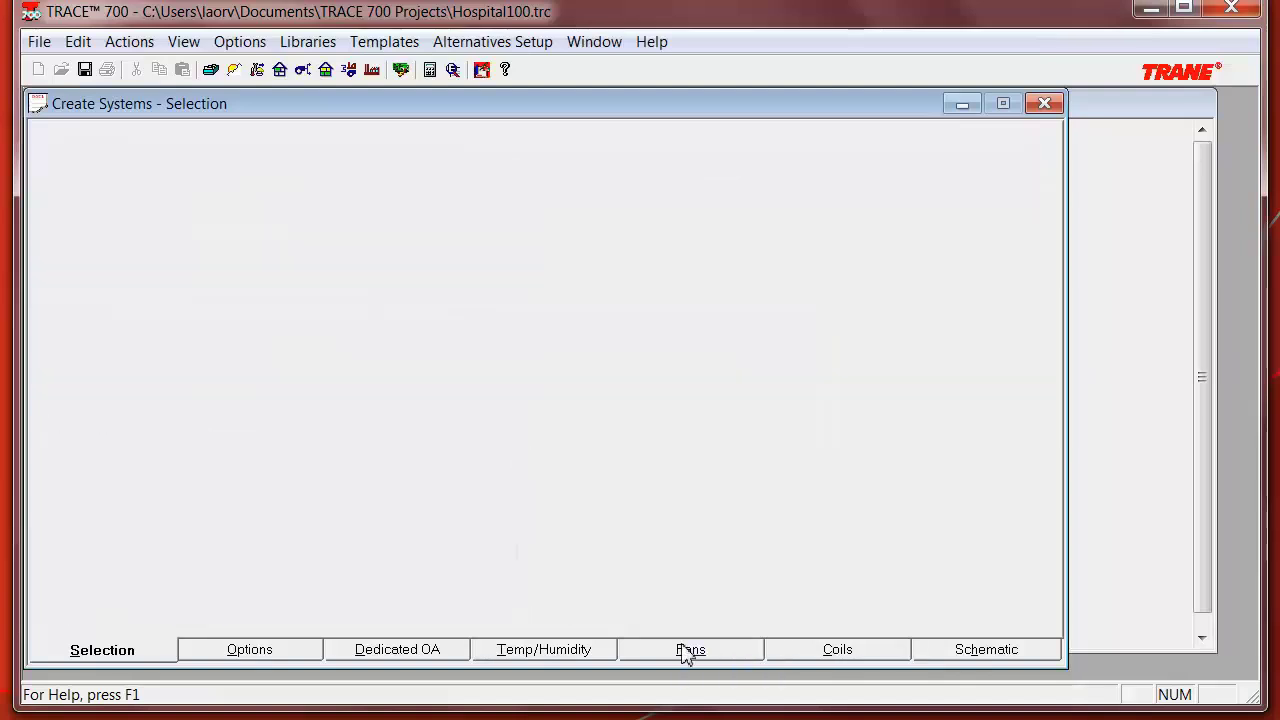
{"action": "left_click", "coordinate": [985, 203]}
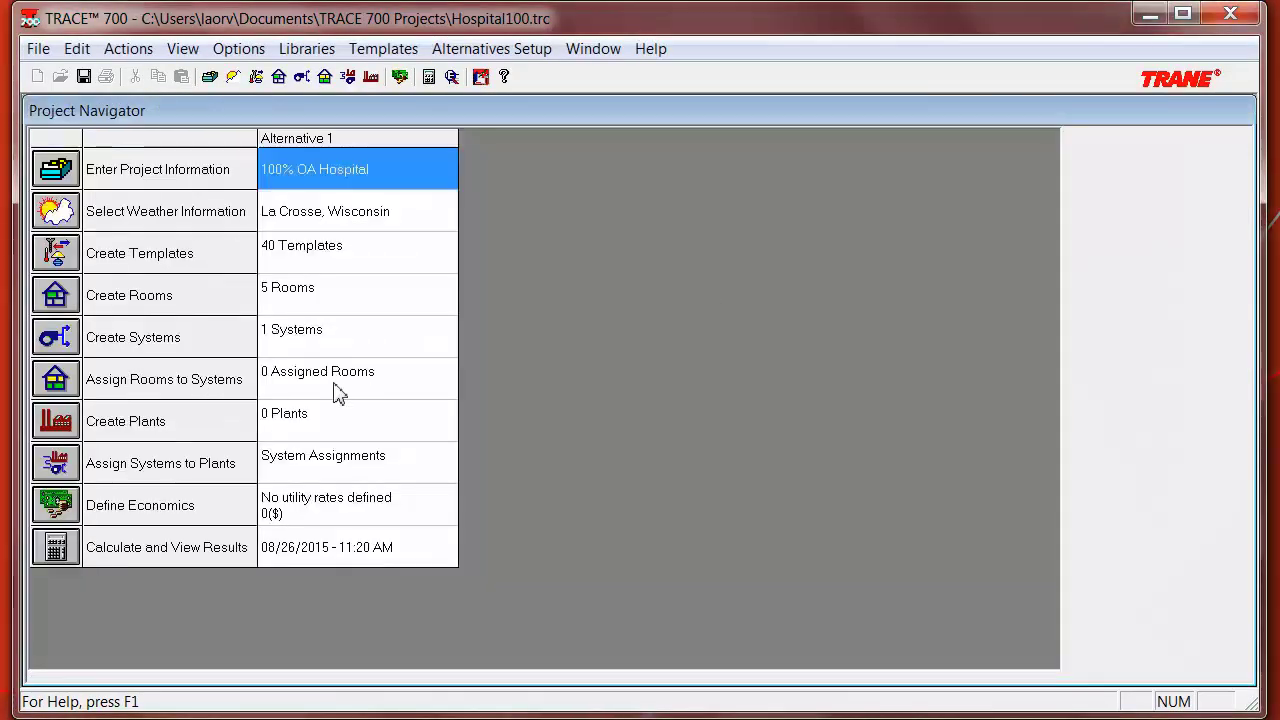
Assign all five rooms, starting from W1-R1 N, to System - 001
{"action": "left_click", "coordinate": [55, 382]}
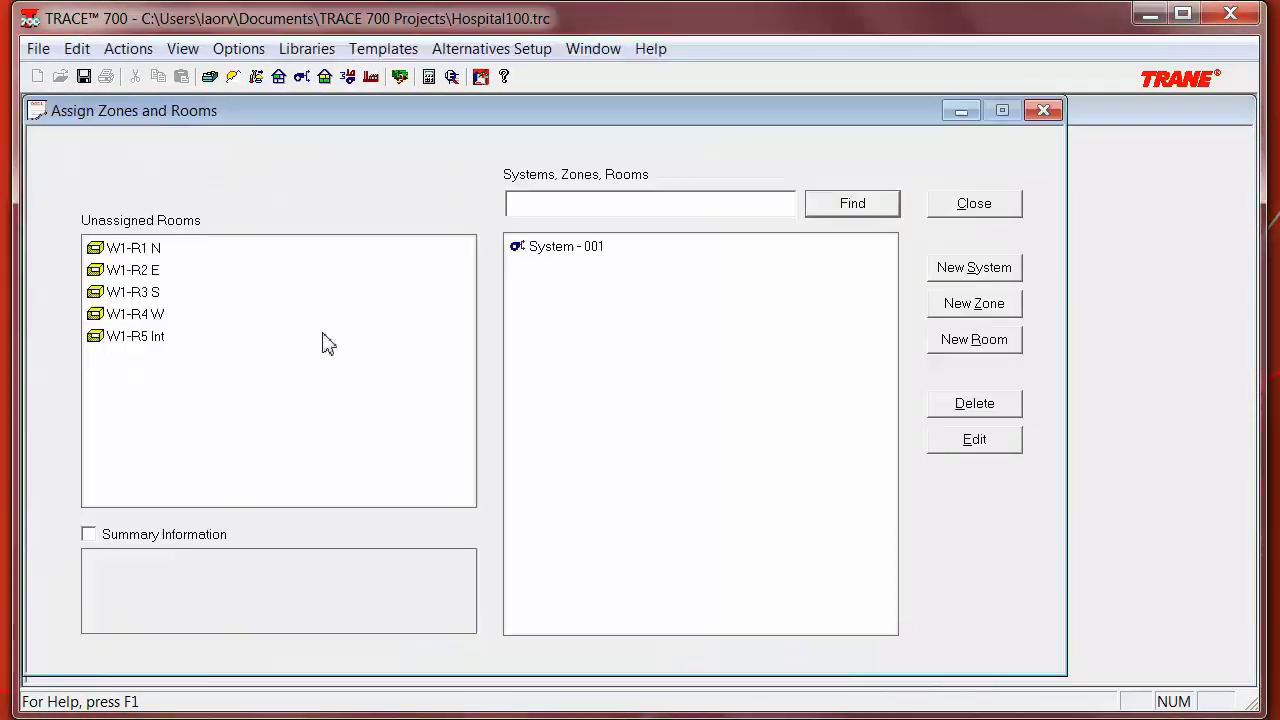
{"action": "left_click", "coordinate": [138, 268]}
{"action": "left_click", "coordinate": [140, 252]}
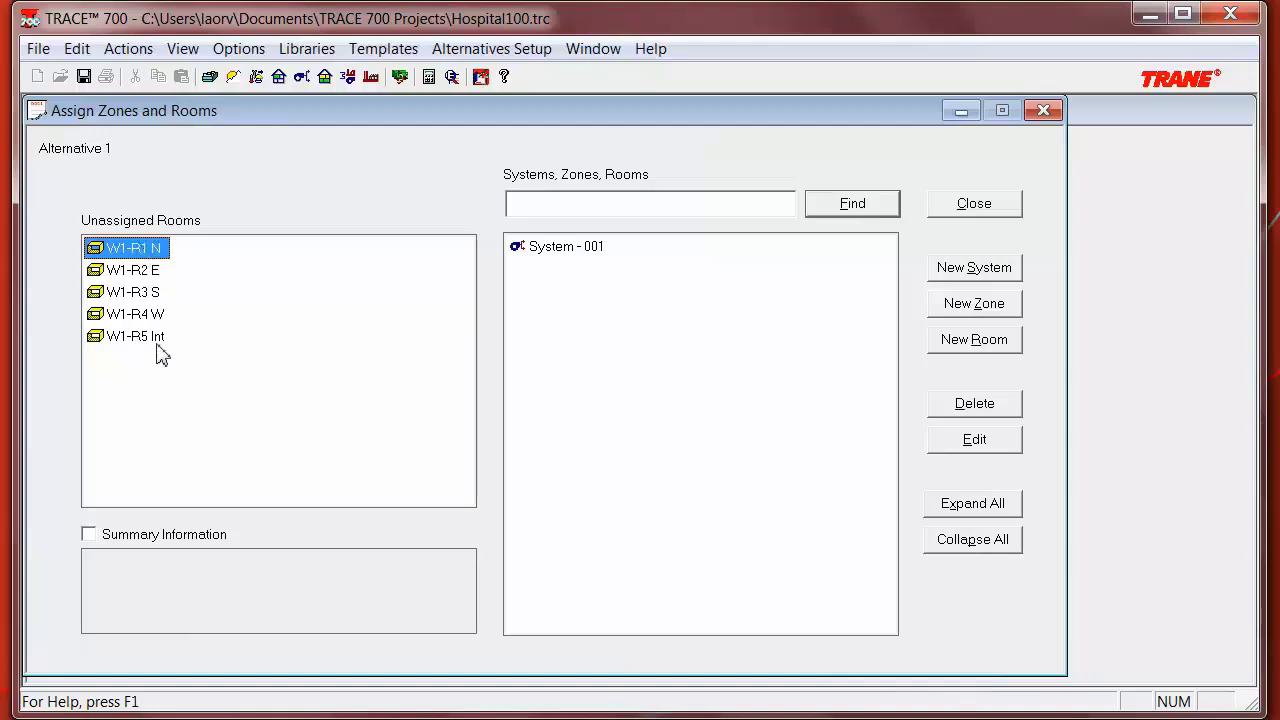
{"action": "left_click", "coordinate": [158, 340], "text": "shift"}
{"action": "left_click_drag", "start_coordinate": [150, 262], "coordinate": [540, 250]}
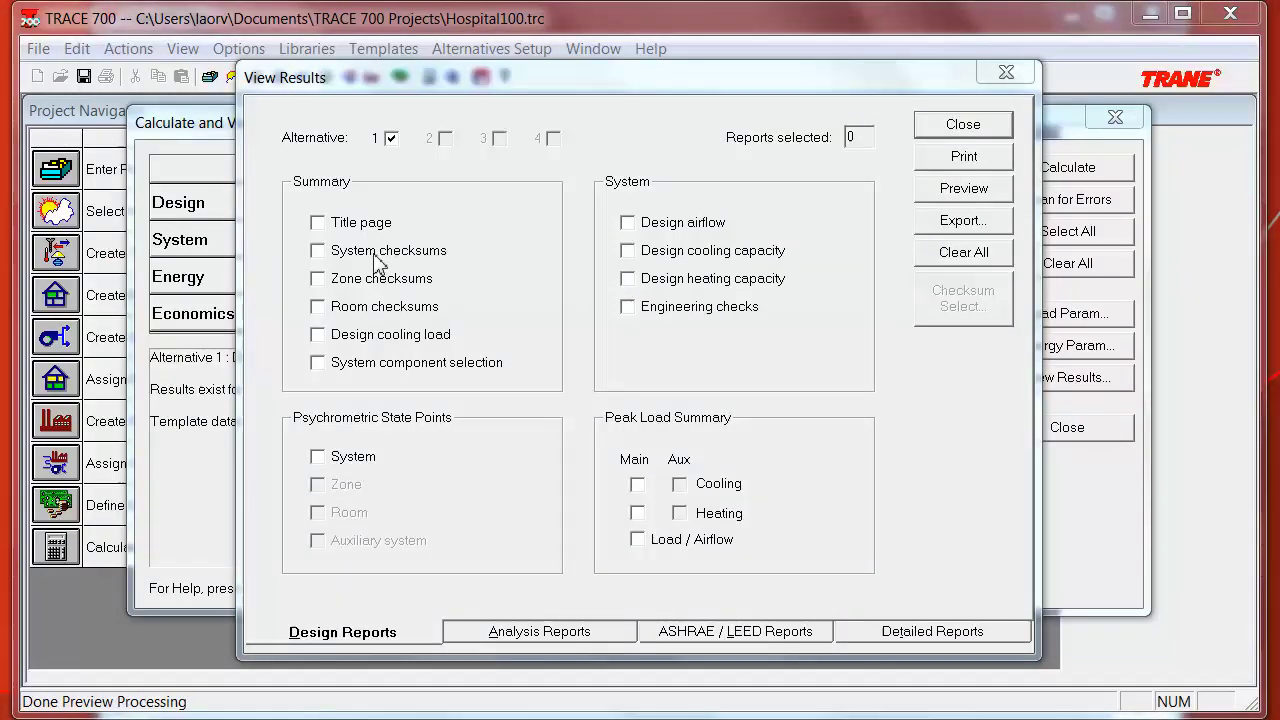
Preview the System Checksums report at 100% zoom, showing the Temperatures and Airflows panels
{"action": "left_click", "coordinate": [376, 258]}
{"action": "left_click", "coordinate": [945, 189]}
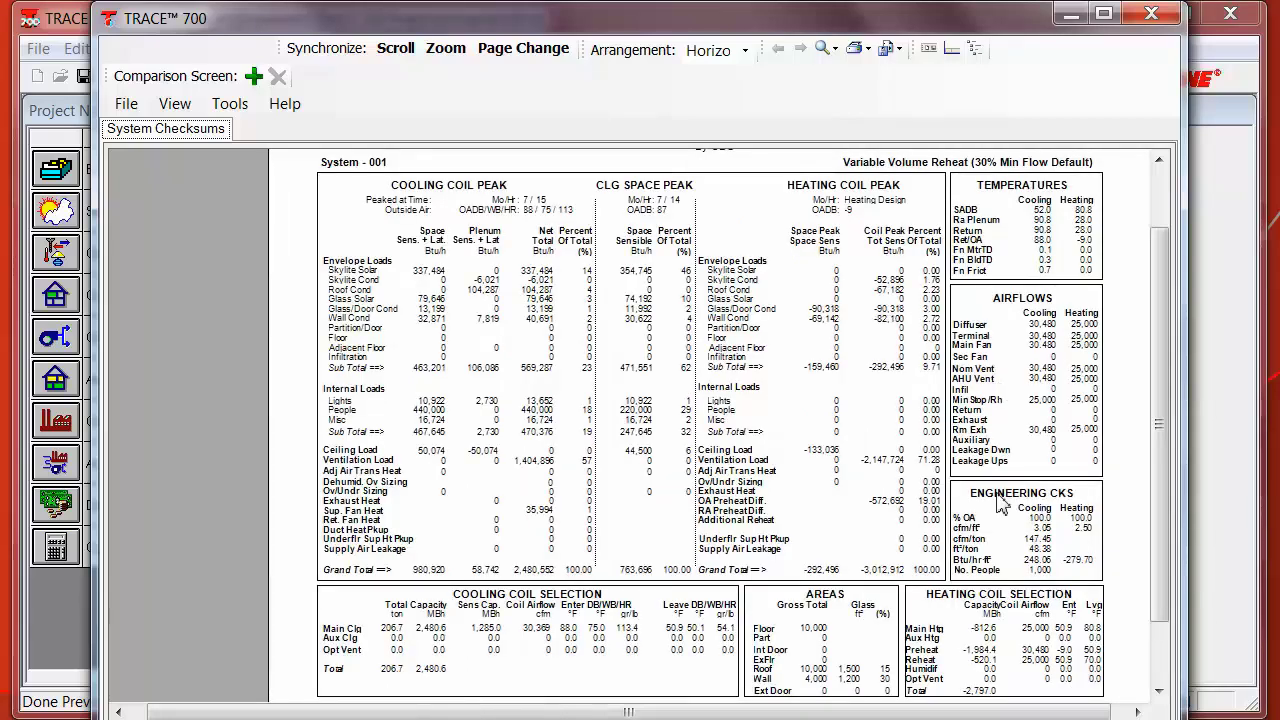
{"action": "left_click", "coordinate": [834, 48]}
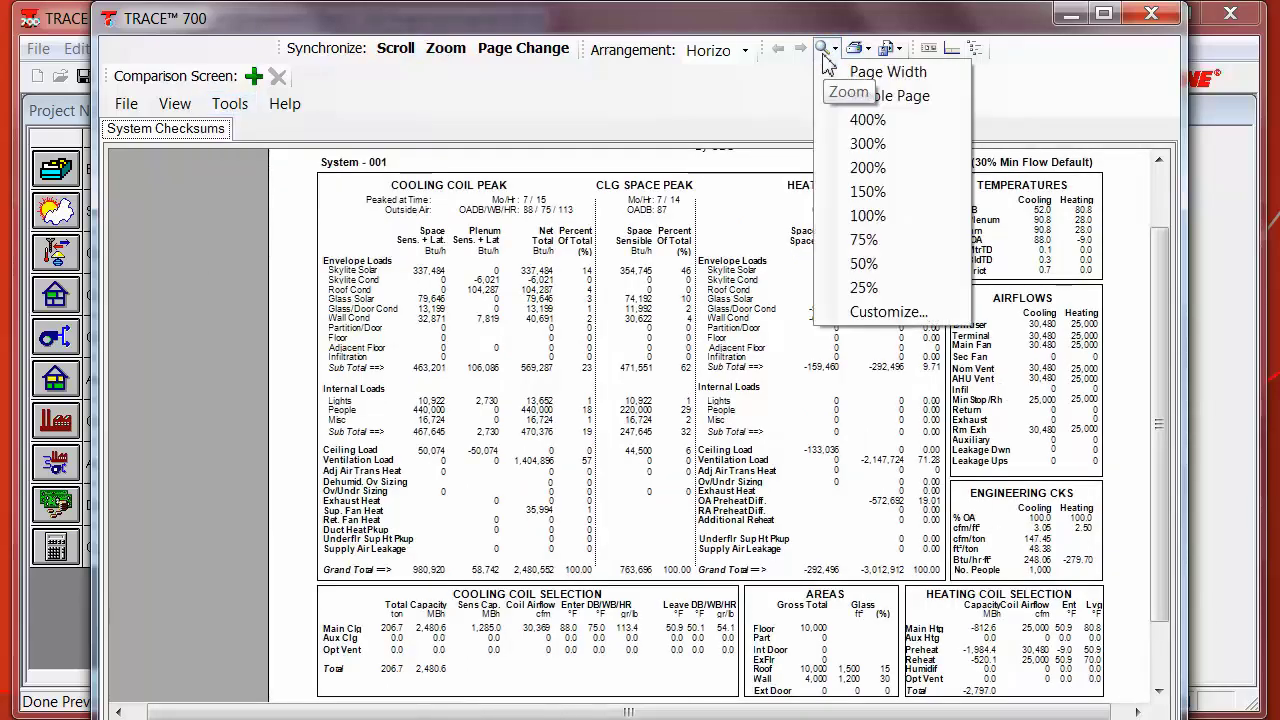
{"action": "left_click", "coordinate": [853, 216]}
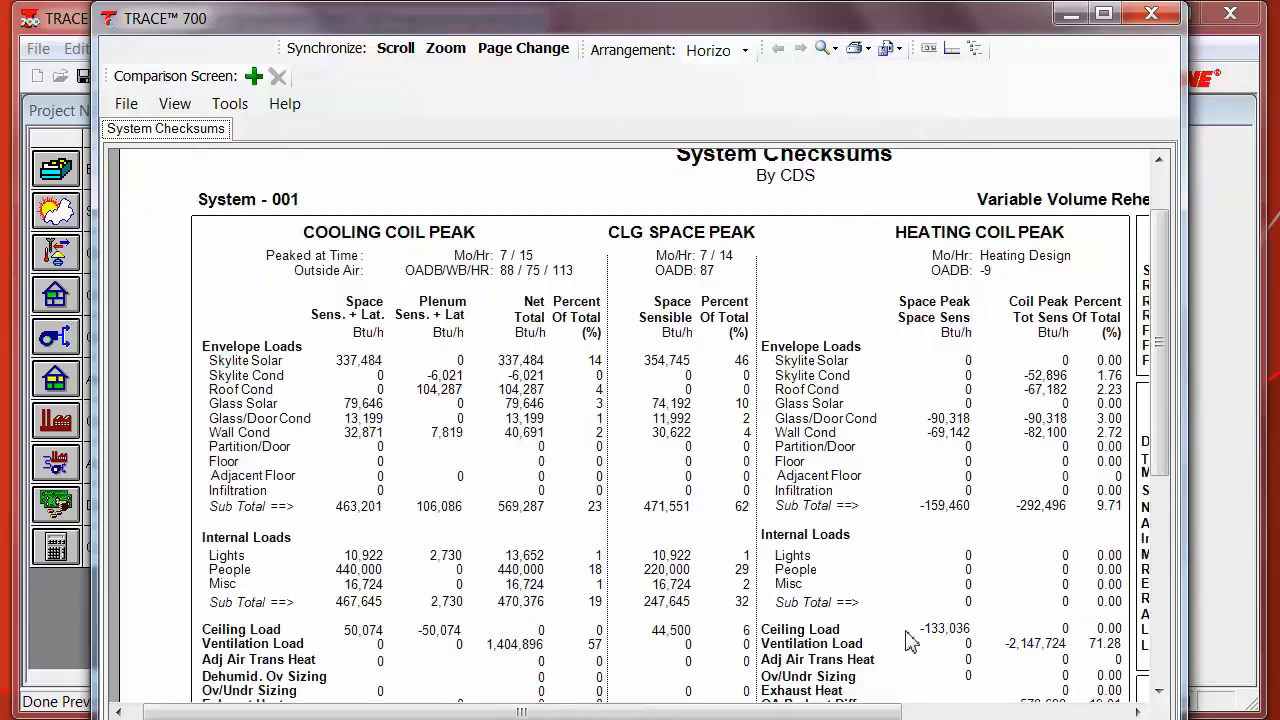
{"action": "left_click_drag", "start_coordinate": [850, 716], "coordinate": [1143, 690]}
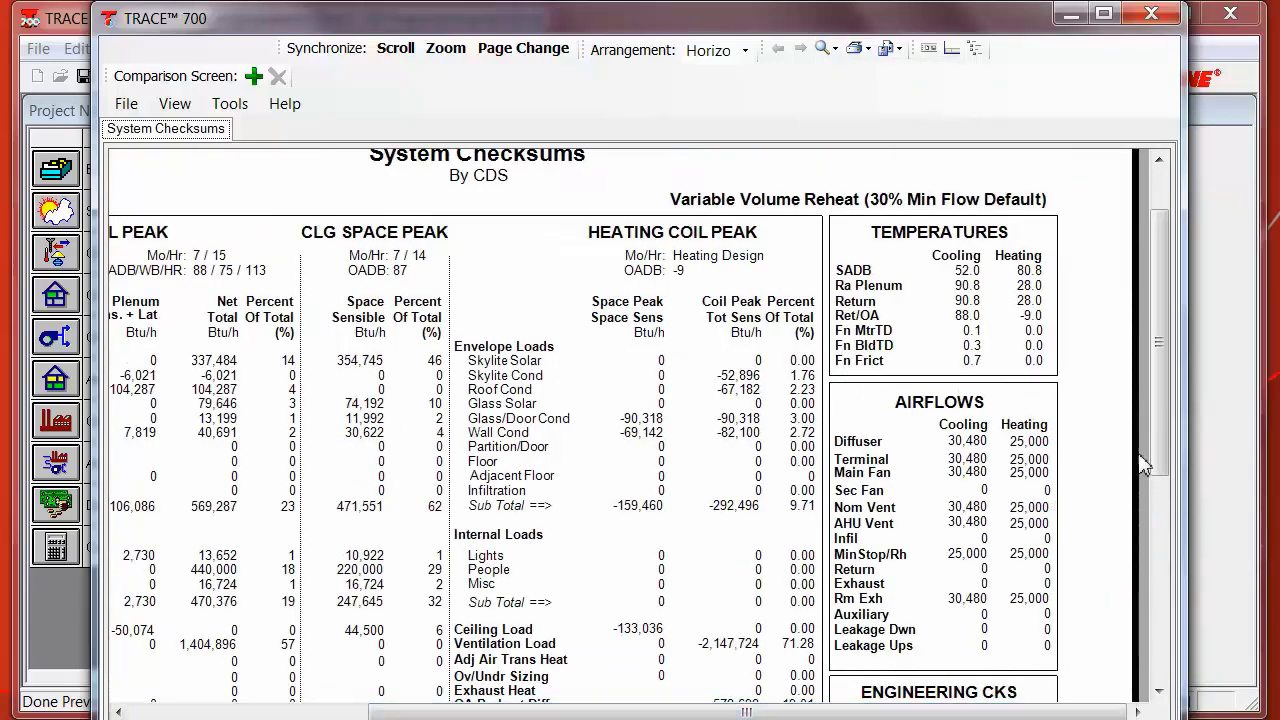
{"action": "left_click_drag", "start_coordinate": [1156, 398], "coordinate": [1156, 482]}
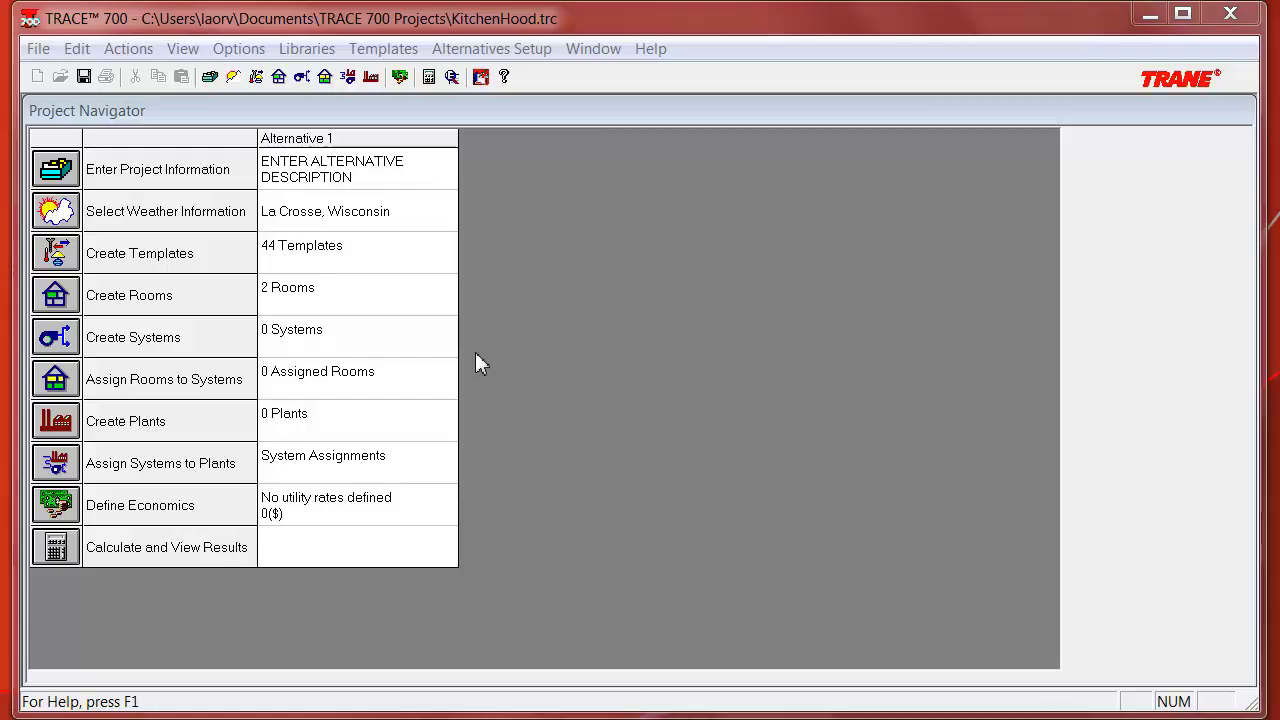
Create a room named Dummy, 1 ft by 1 ft, using the Default room template
{"action": "left_click", "coordinate": [55, 295]}
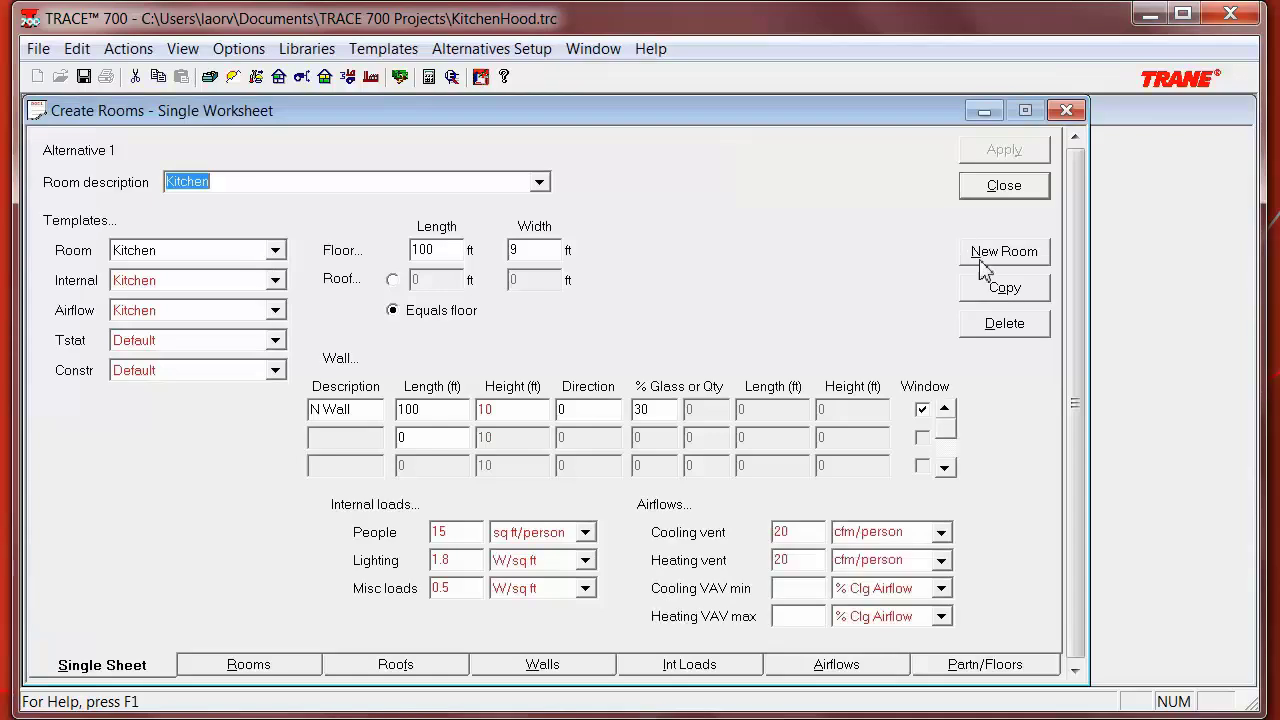
{"action": "left_click", "coordinate": [997, 258]}
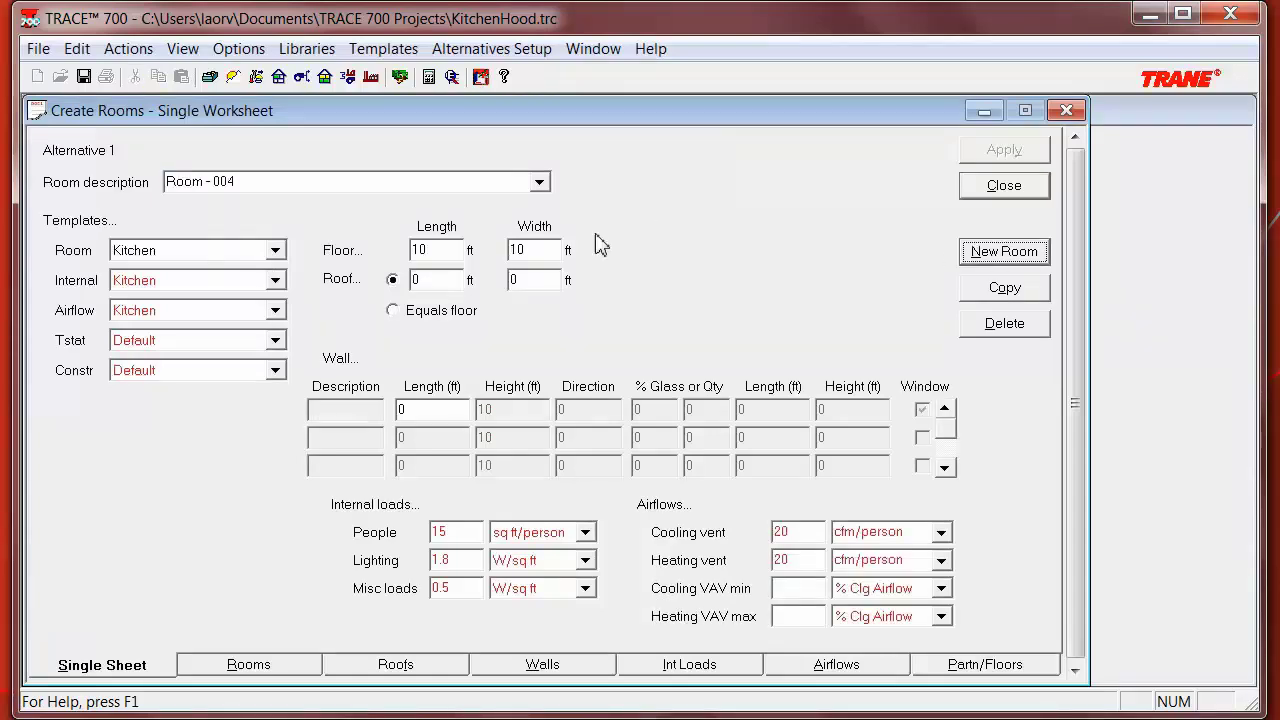
{"action": "left_click_drag", "start_coordinate": [428, 249], "coordinate": [407, 245]}
{"action": "type", "text": "1"}
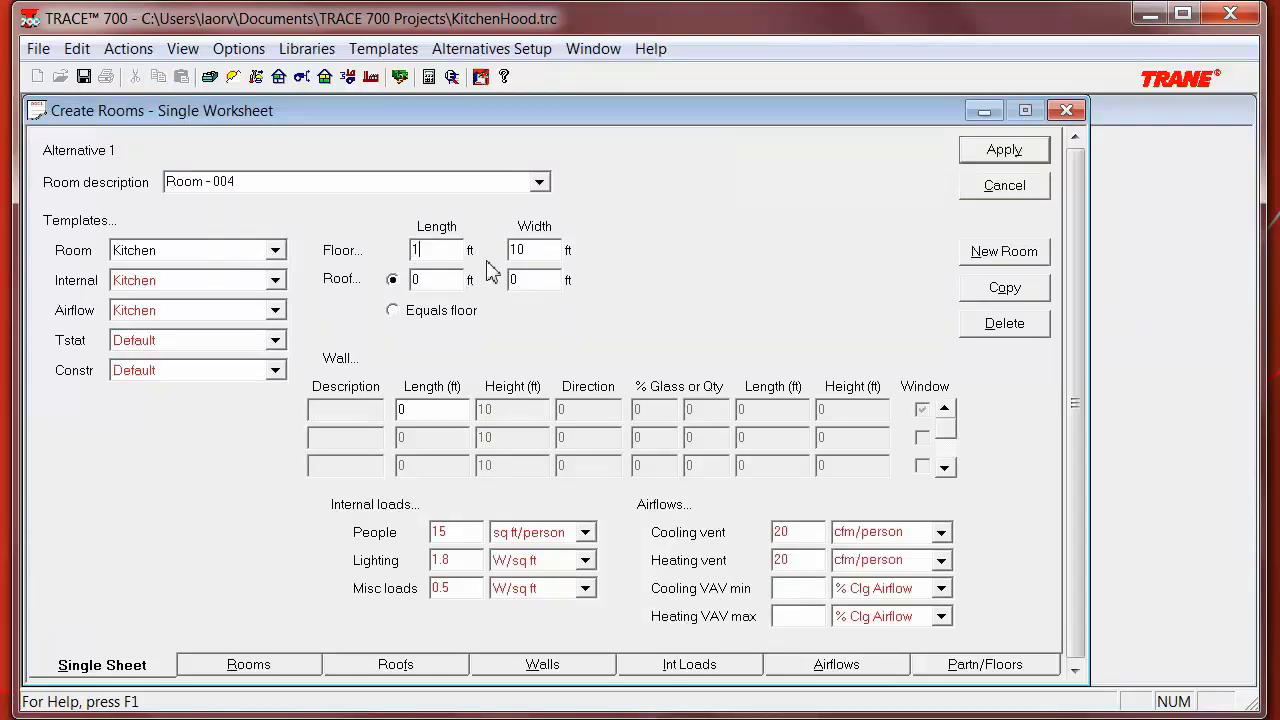
{"action": "left_click_drag", "start_coordinate": [535, 250], "coordinate": [509, 249]}
{"action": "type", "text": "1"}
{"action": "left_click", "coordinate": [275, 250]}
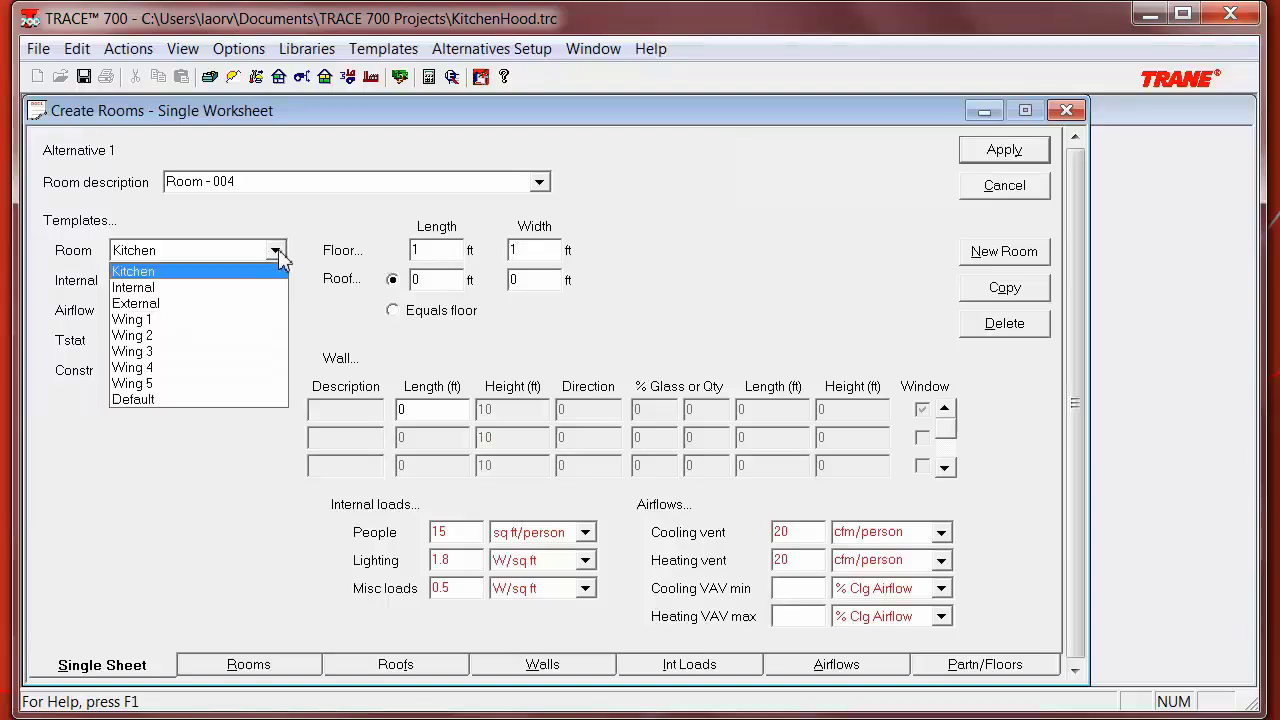
{"action": "left_click", "coordinate": [236, 400]}
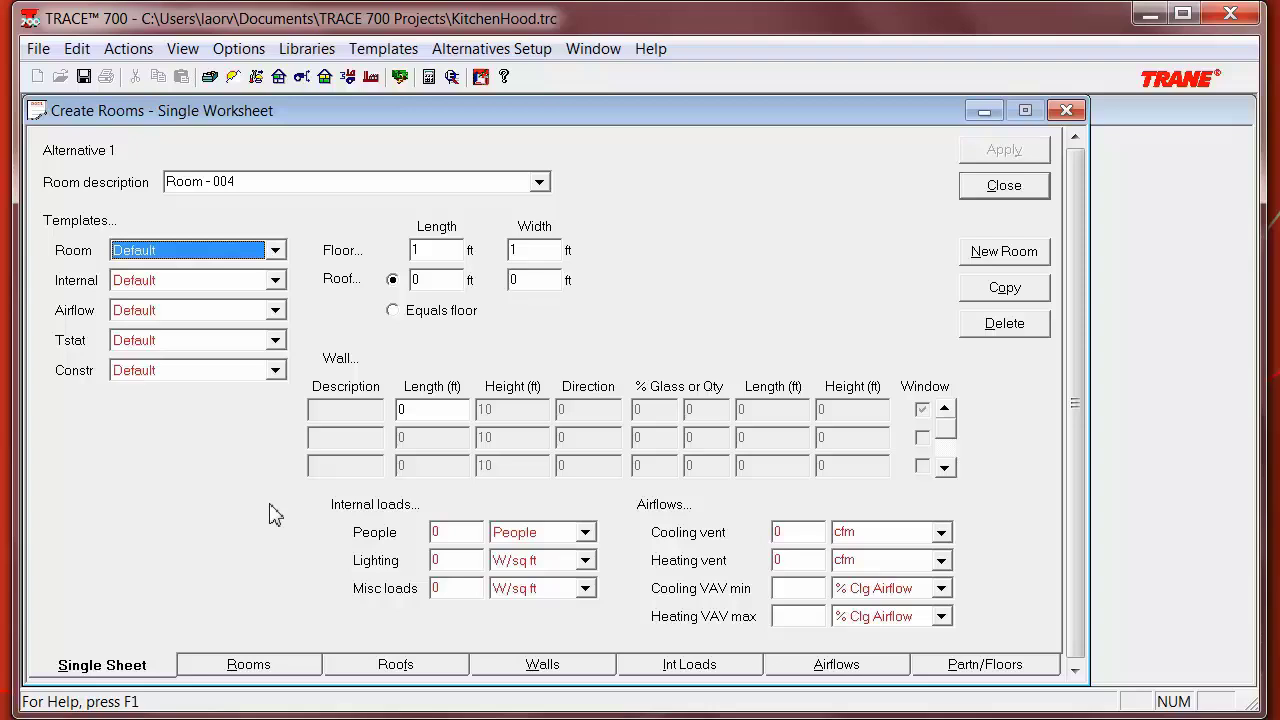
{"action": "left_click", "coordinate": [295, 181]}
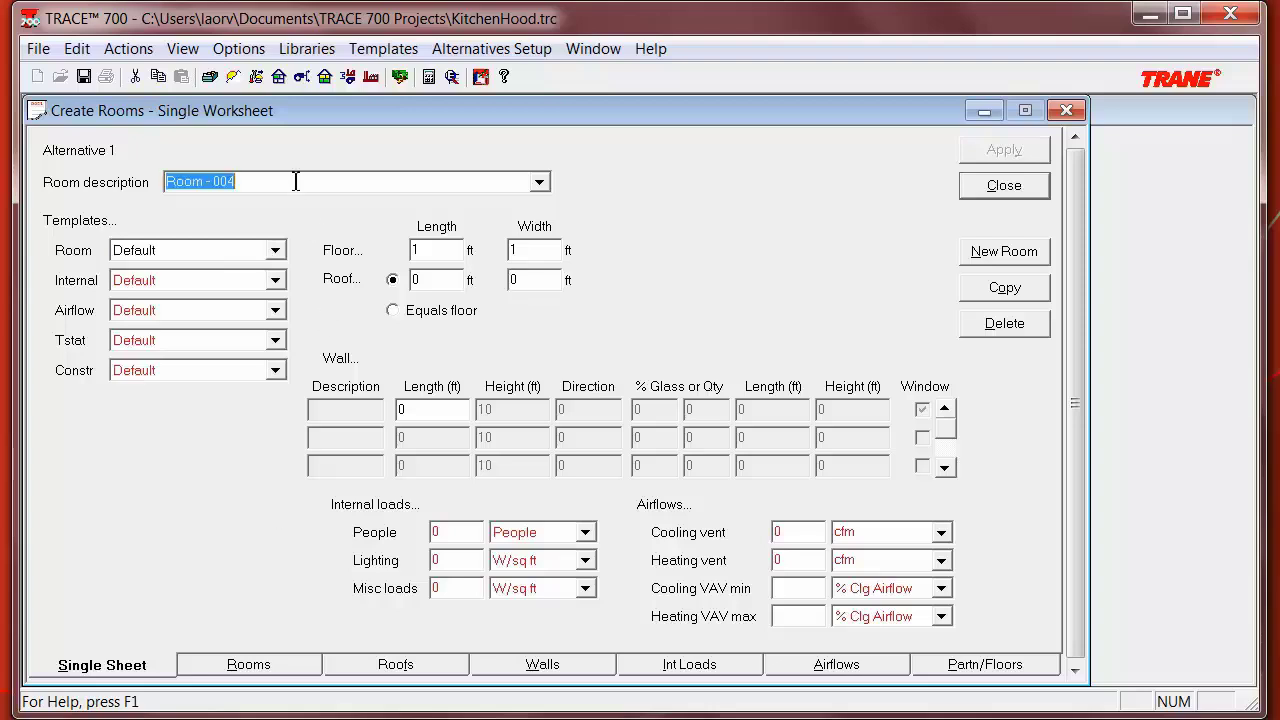
{"action": "type", "text": "Dummy"}
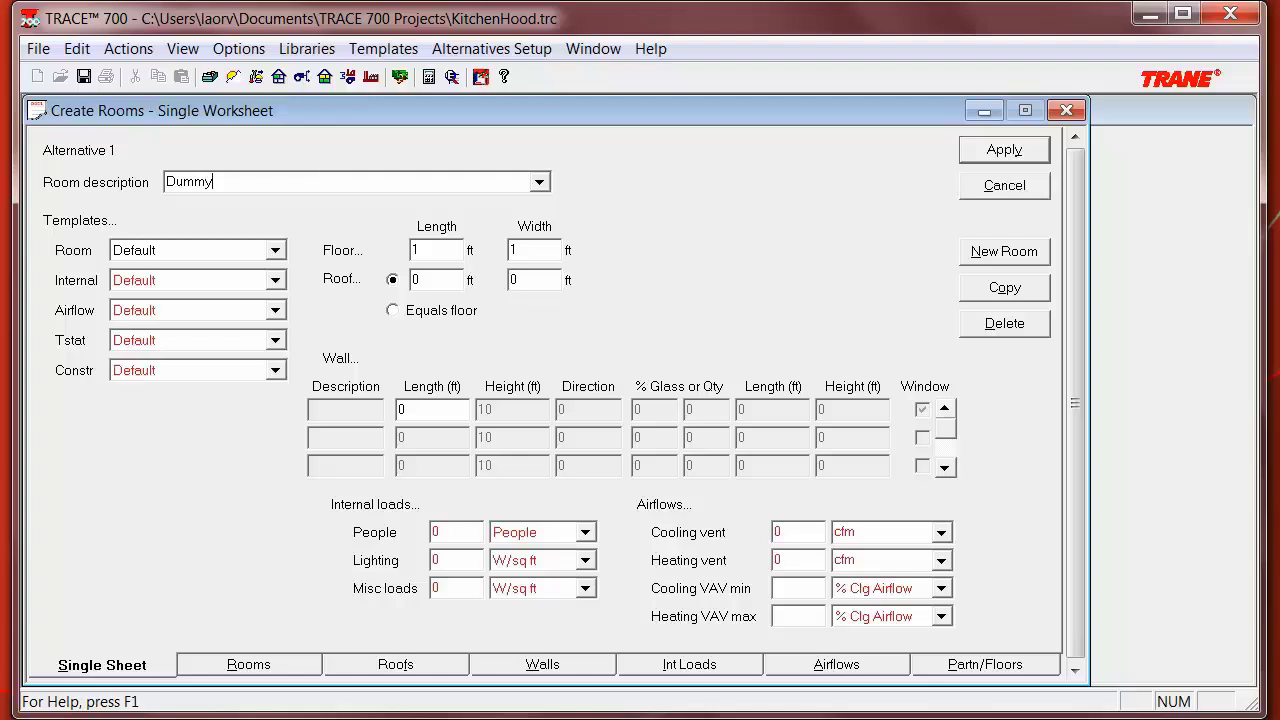
{"action": "key", "text": "Return"}
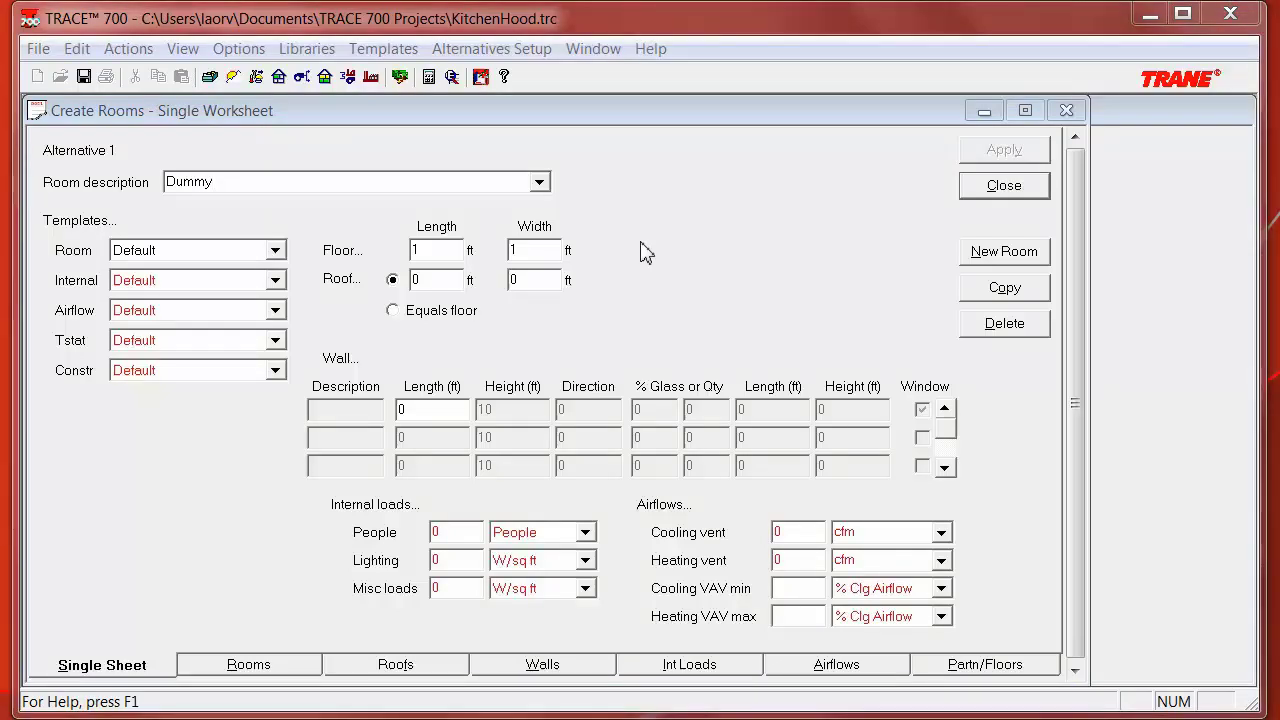
Set the Dummy room's main cooling and heating supply to 8000 cfm each
{"action": "left_click", "coordinate": [808, 670]}
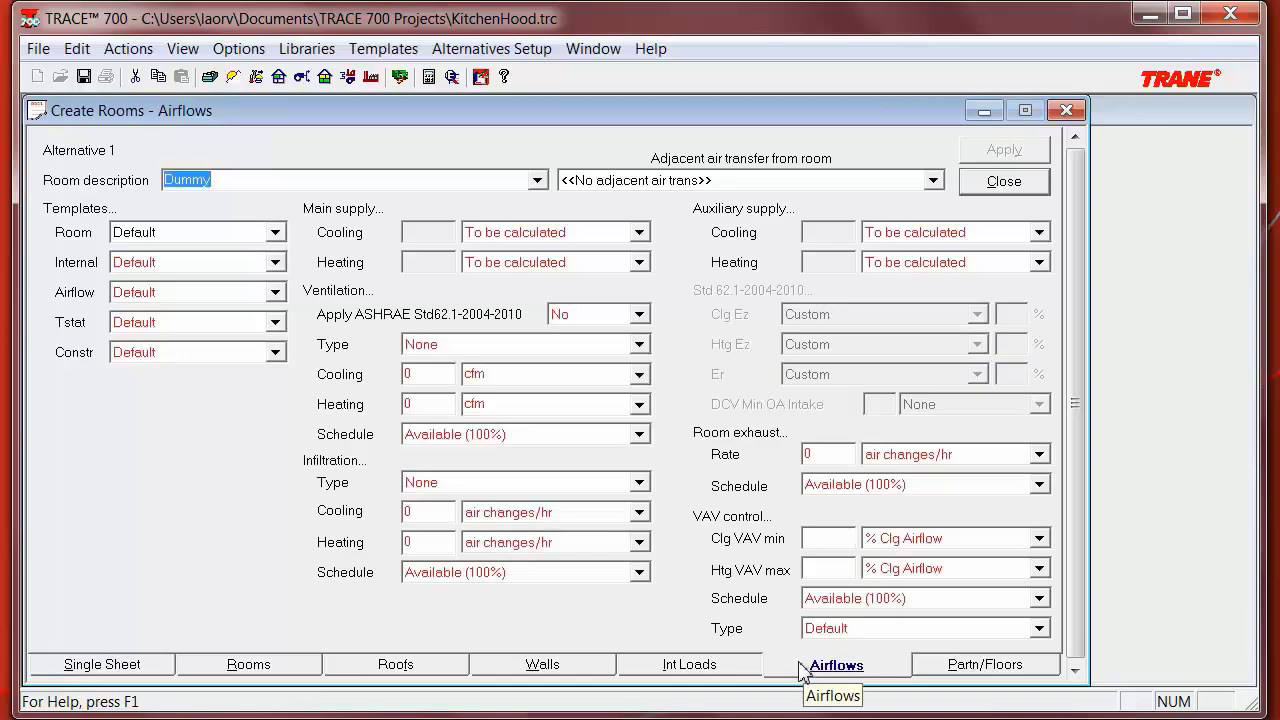
{"action": "left_click", "coordinate": [600, 232]}
{"action": "left_click", "coordinate": [500, 278]}
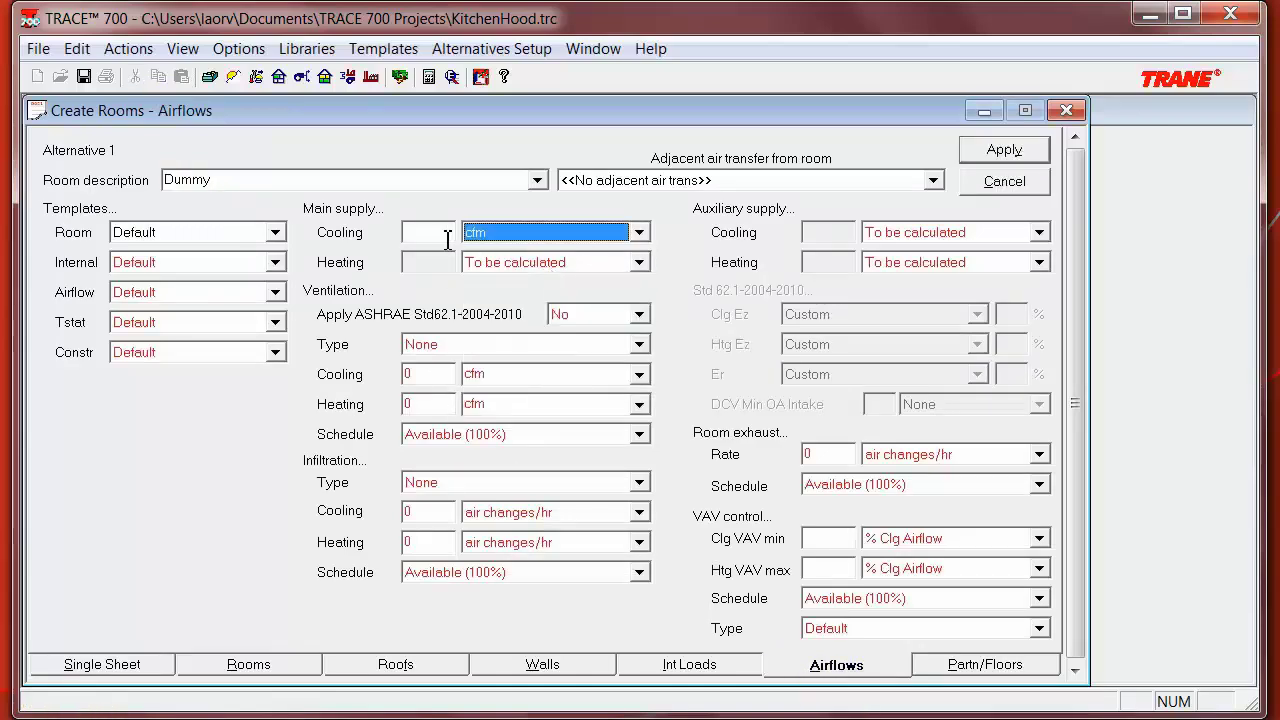
{"action": "left_click", "coordinate": [447, 237]}
{"action": "type", "text": "8000"}
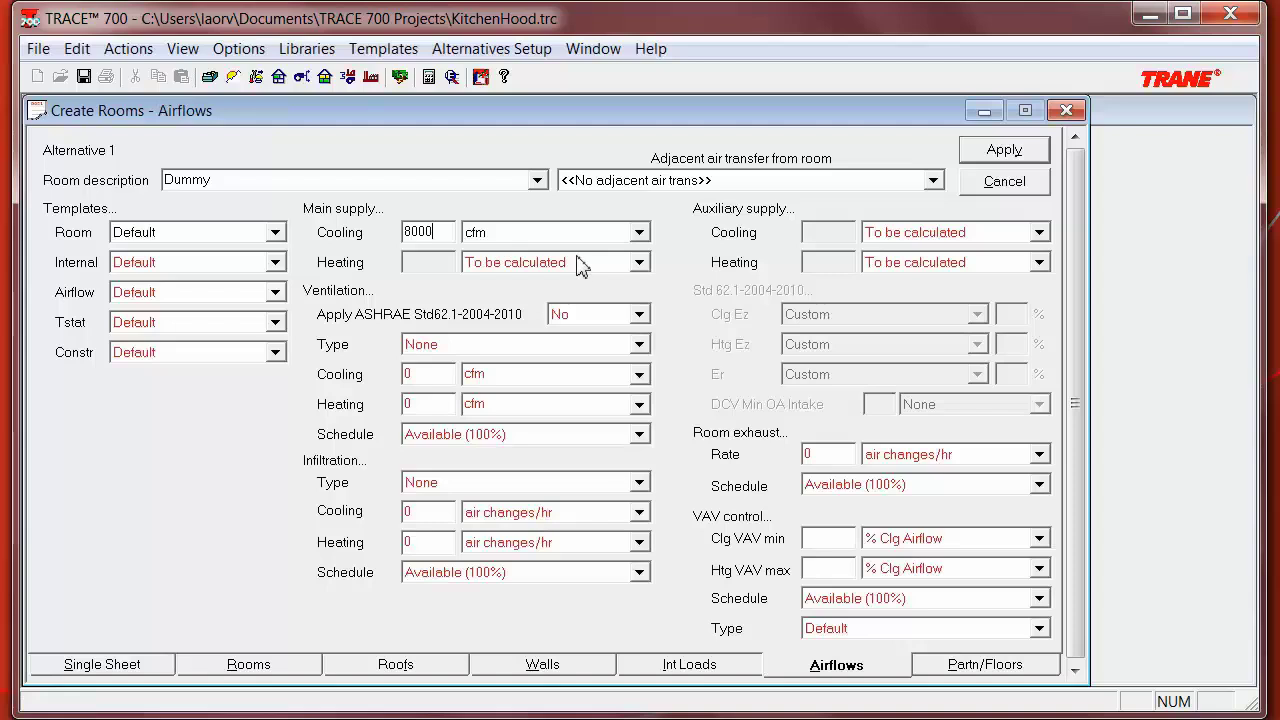
{"action": "left_click", "coordinate": [576, 264]}
{"action": "left_click", "coordinate": [560, 331]}
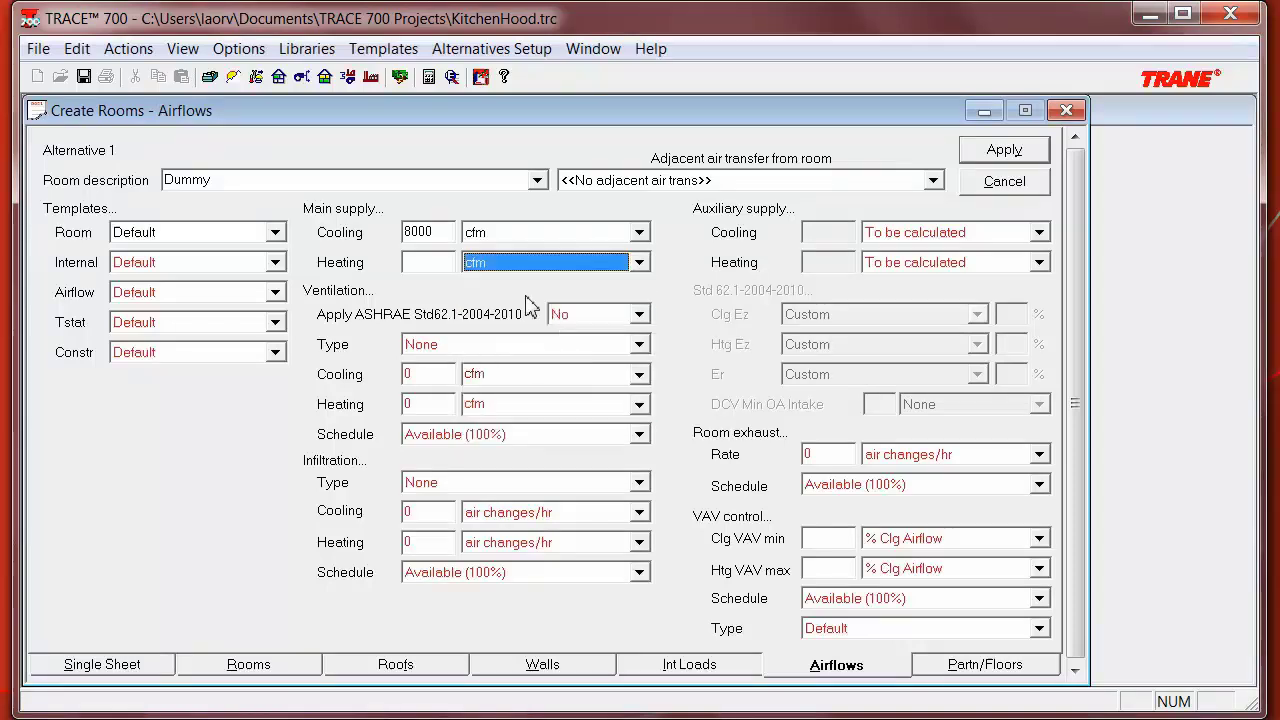
{"action": "left_click", "coordinate": [447, 266]}
{"action": "type", "text": "8000"}
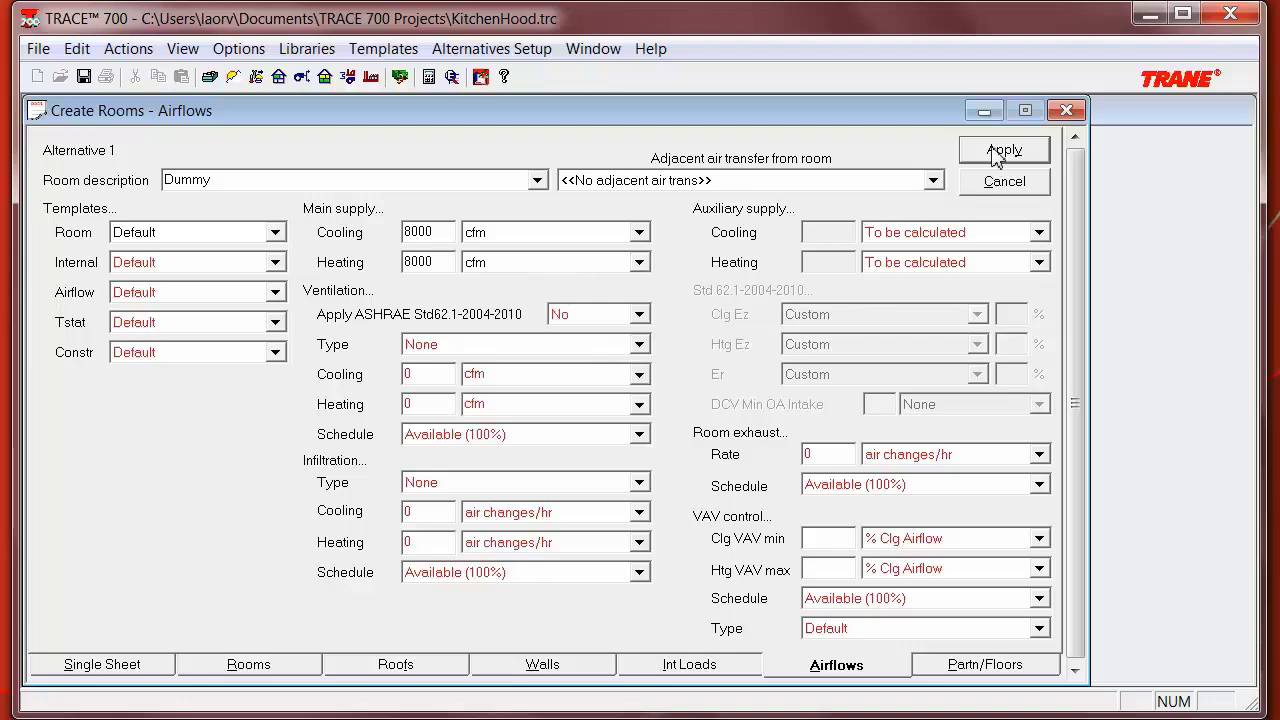
Set the Dummy room's ventilation type to 100 Percent Outdoor Air and apply
{"action": "left_click", "coordinate": [638, 344]}
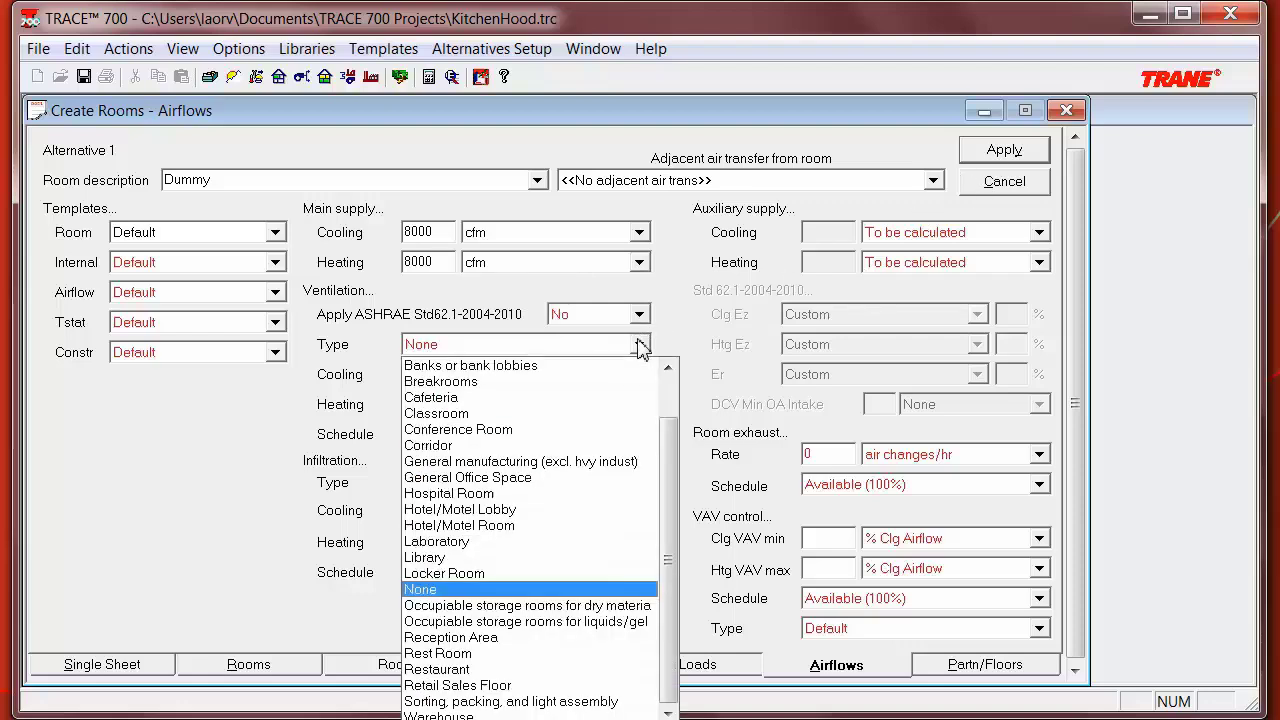
{"action": "scroll", "coordinate": [640, 346], "scroll_direction": "up", "scroll_amount": 2}
{"action": "left_click", "coordinate": [625, 365]}
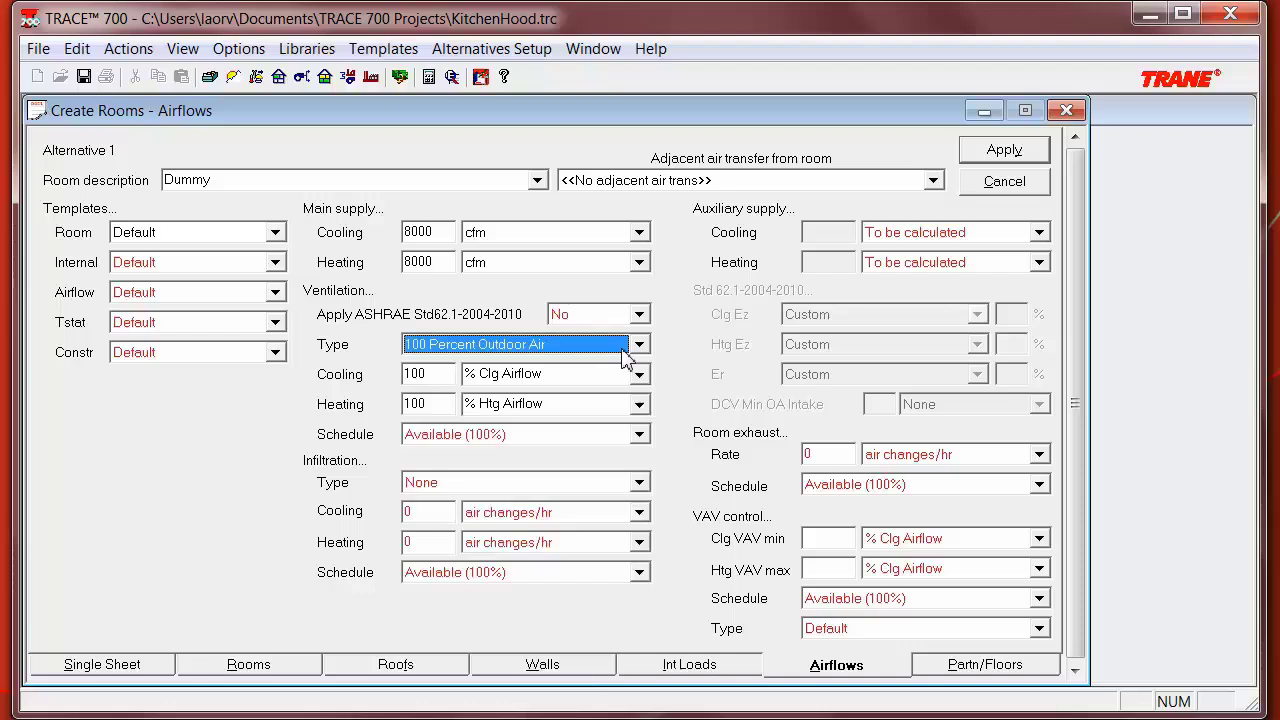
{"action": "key", "text": "Return"}
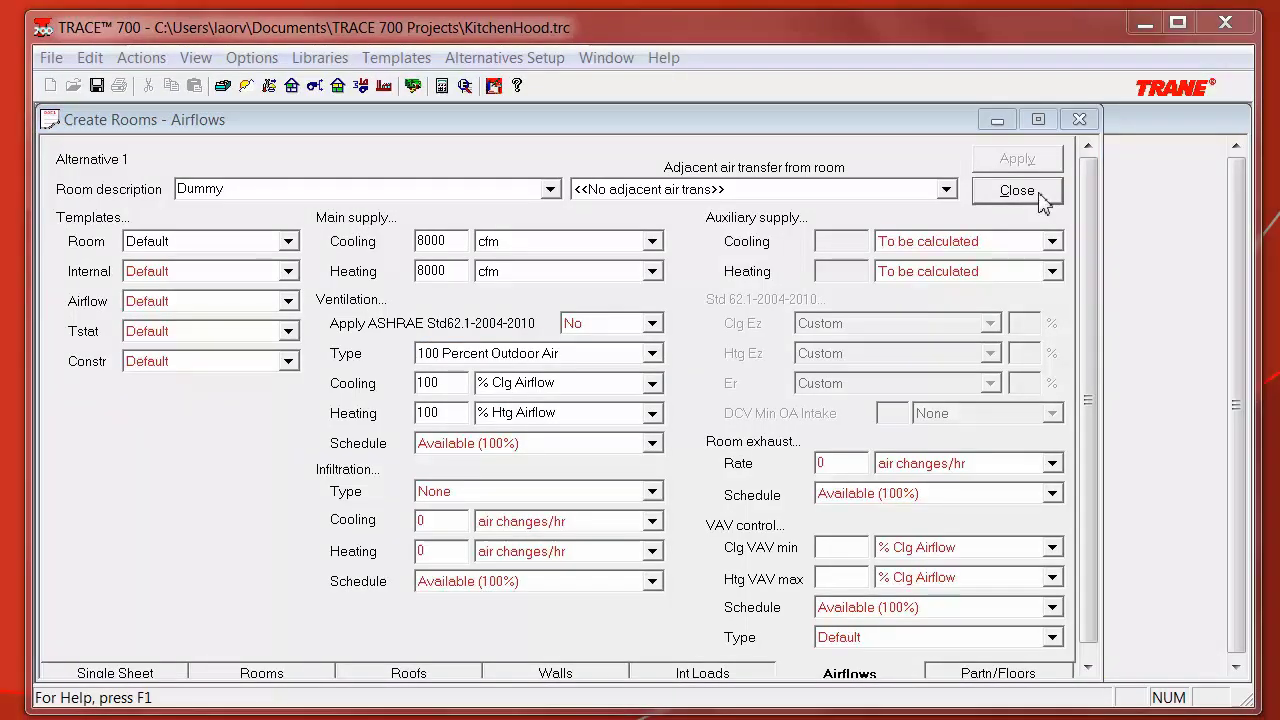
Create a Variable Volume Reheat (30% Min Flow Default) system named Dummy
{"action": "left_click", "coordinate": [1038, 190]}
{"action": "left_click", "coordinate": [67, 343]}
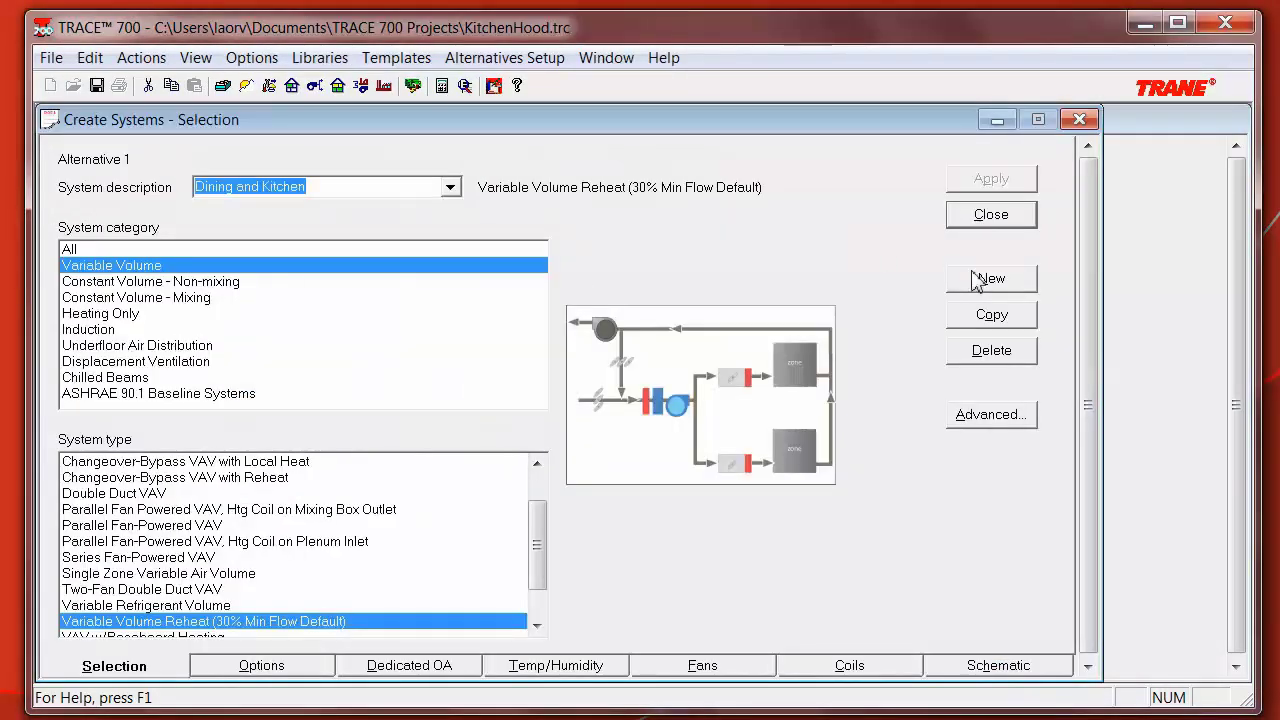
{"action": "left_click", "coordinate": [987, 280]}
{"action": "left_click", "coordinate": [391, 187]}
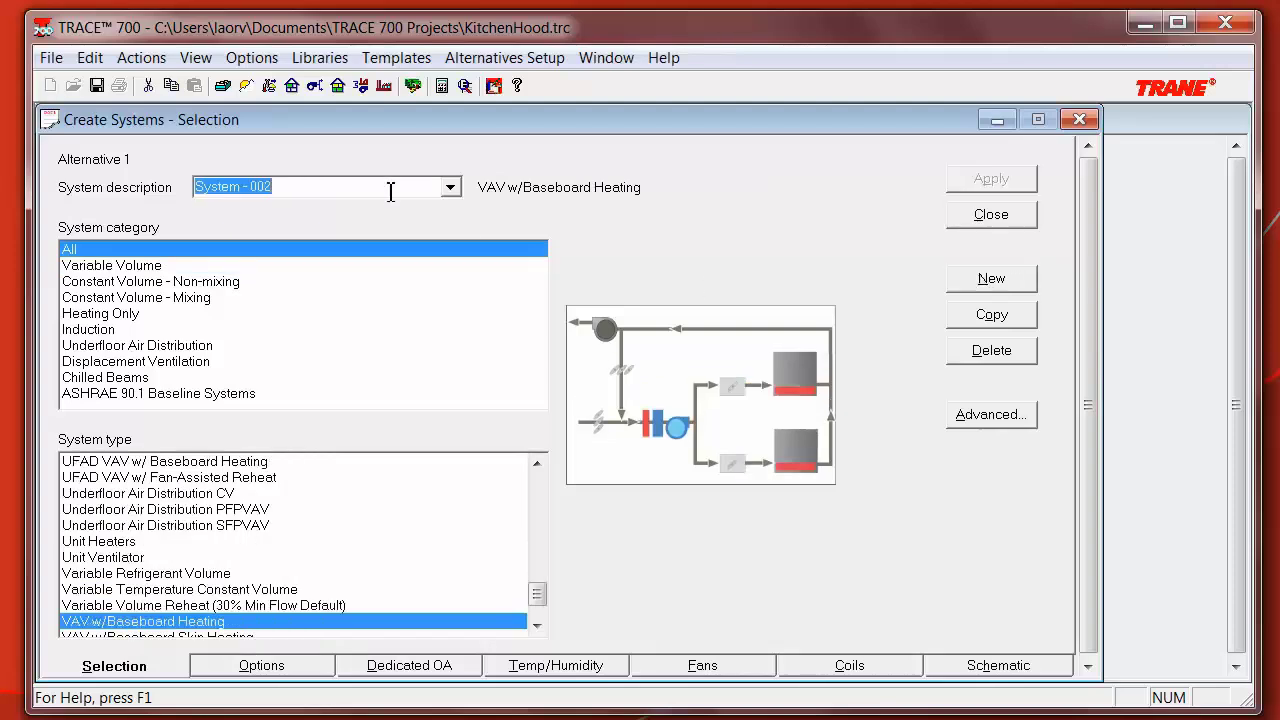
{"action": "type", "text": "Dummy"}
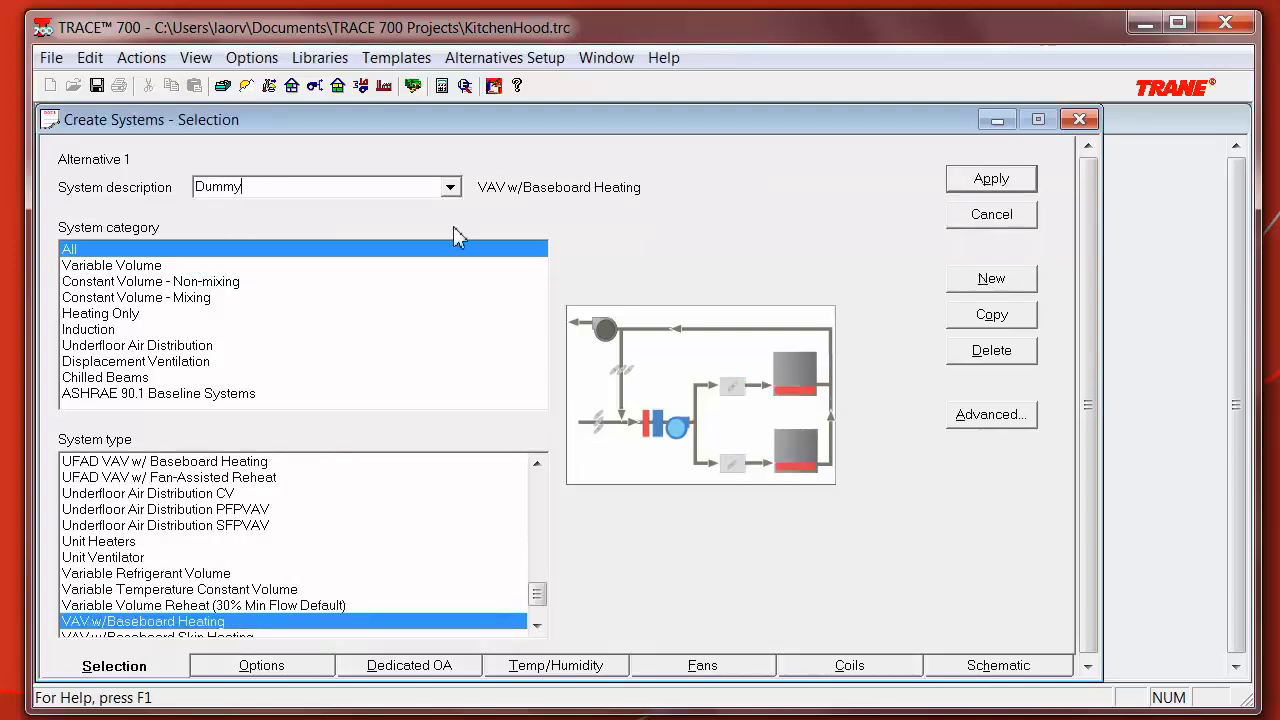
{"action": "left_click", "coordinate": [310, 603]}
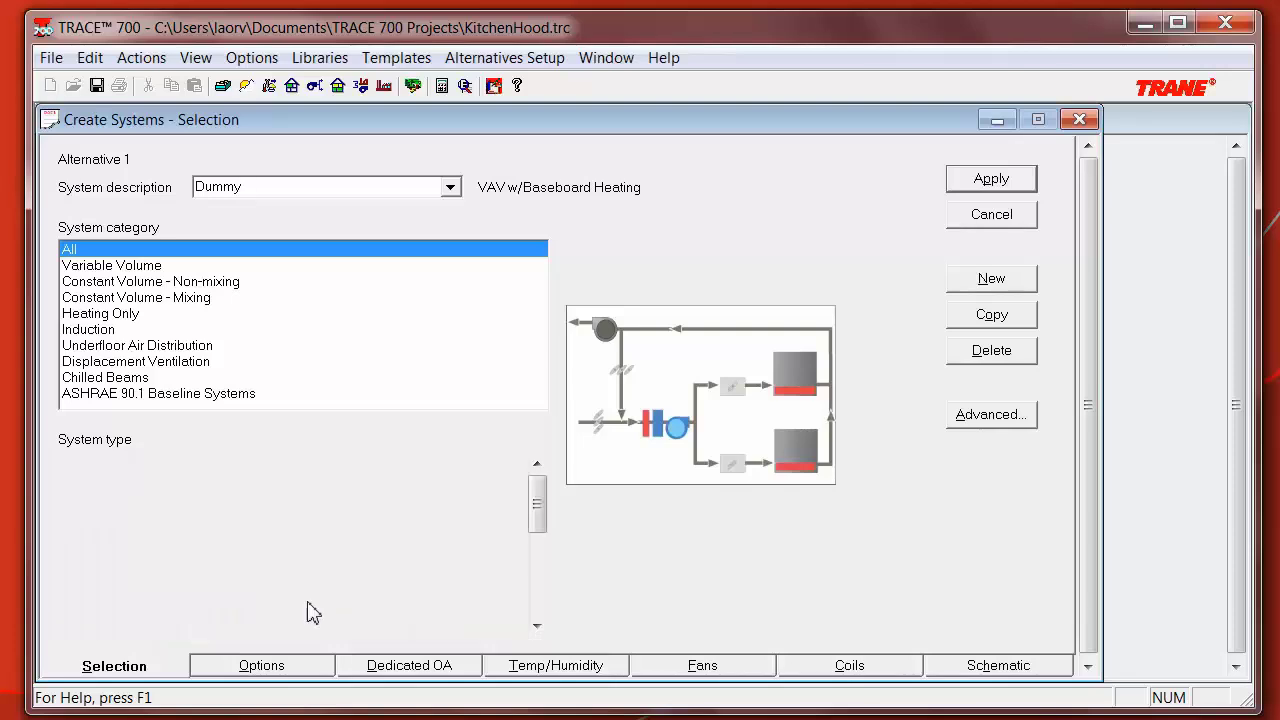
Set the Dummy system's supply temperatures to 57 °F cooling and 135 °F heating, and apply
{"action": "left_click", "coordinate": [518, 668]}
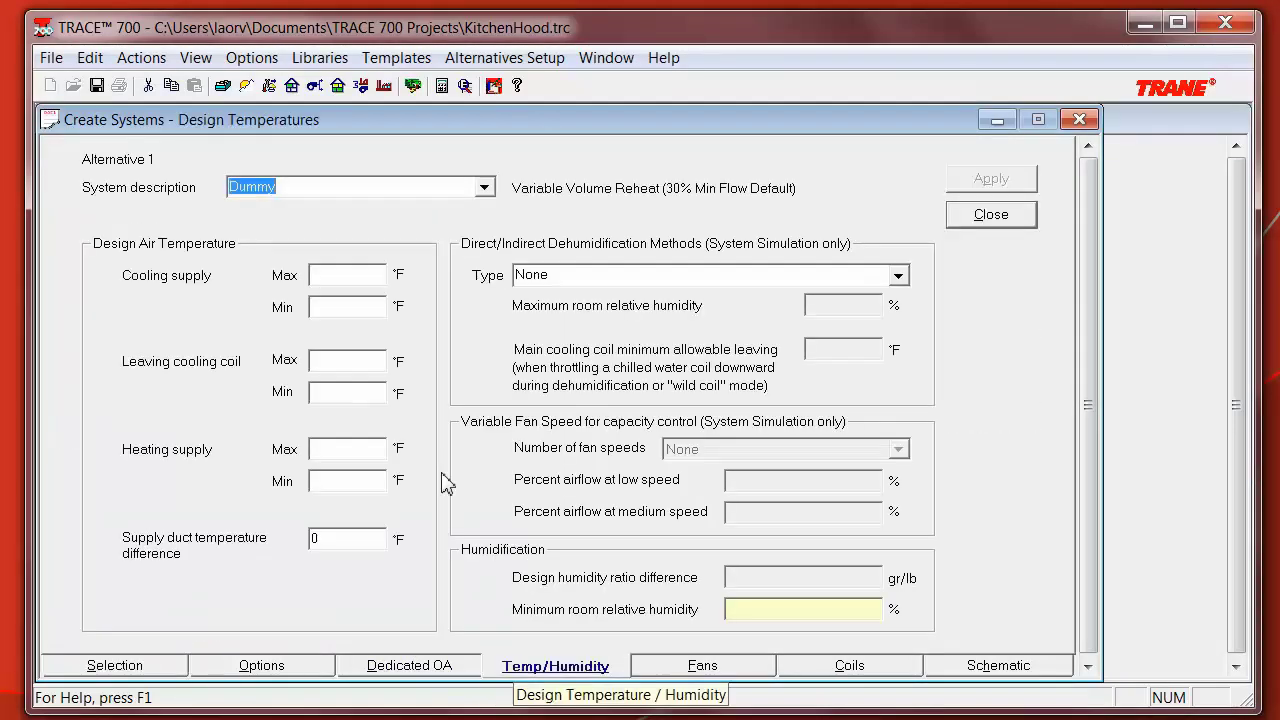
{"action": "type", "text": "57"}
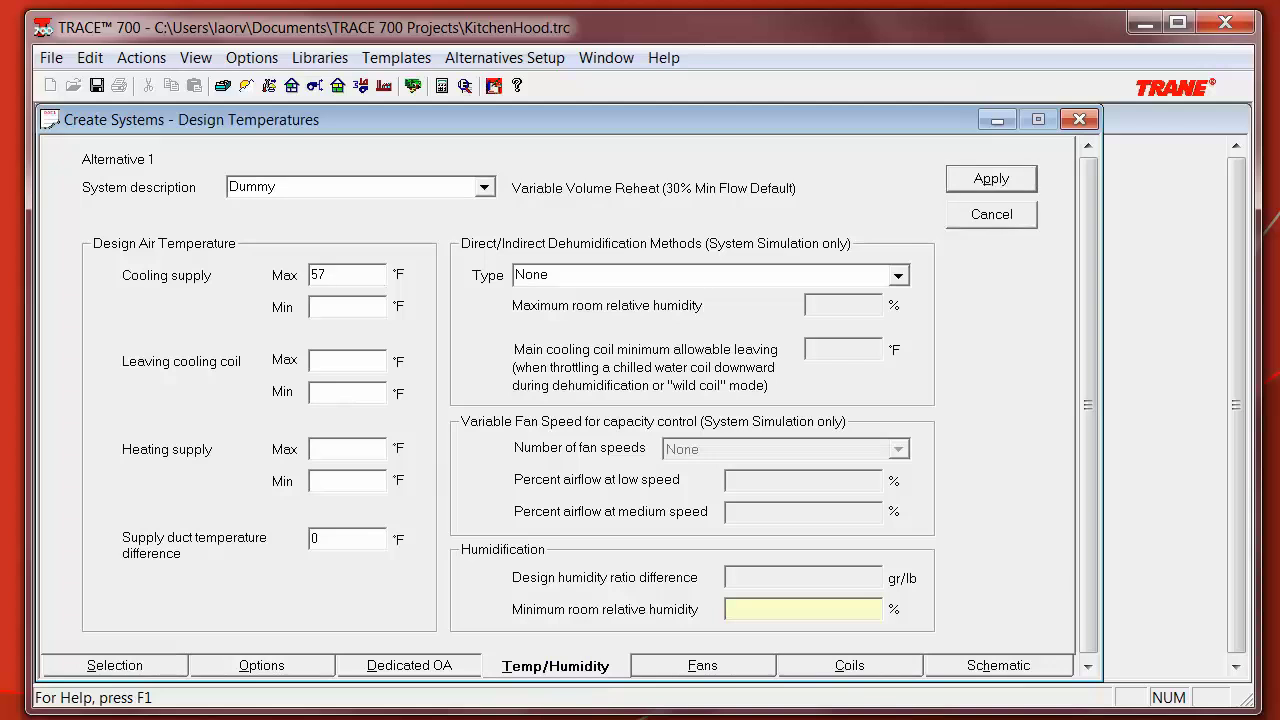
{"action": "key", "text": "Tab"}
{"action": "type", "text": "57"}
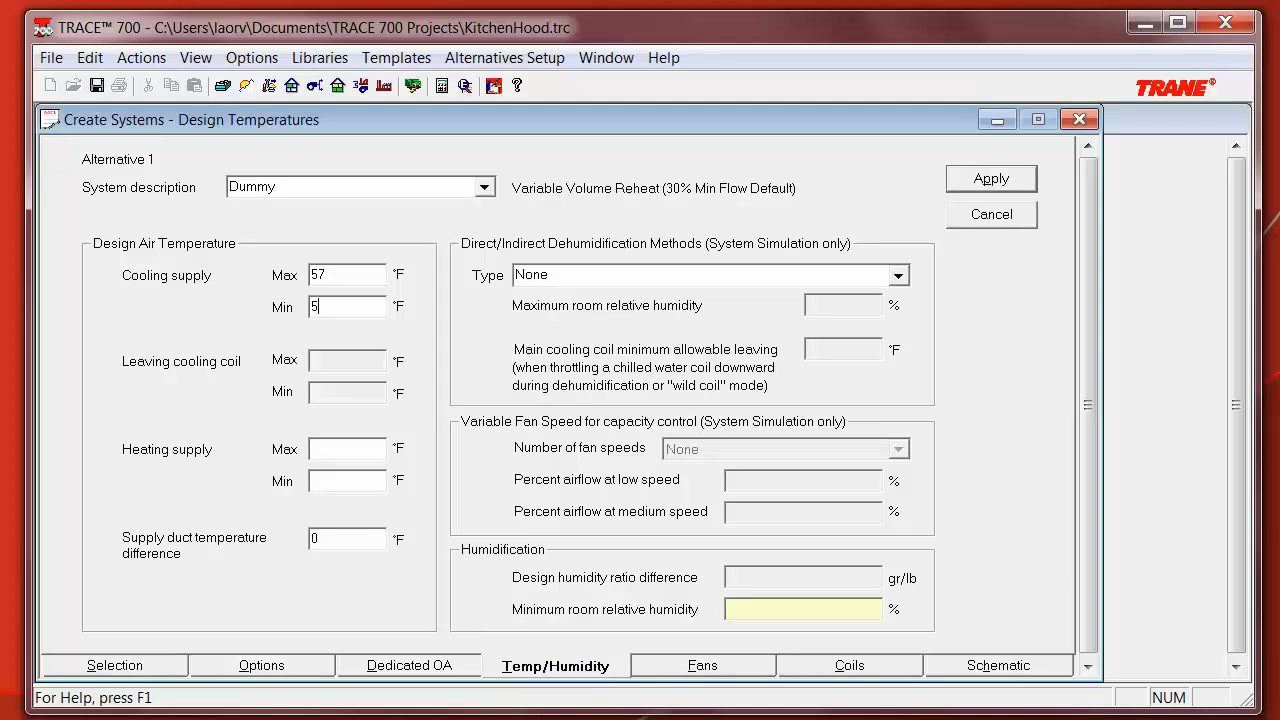
{"action": "key", "text": "Tab"}
{"action": "type", "text": "135135"}
{"action": "left_click", "coordinate": [964, 190]}
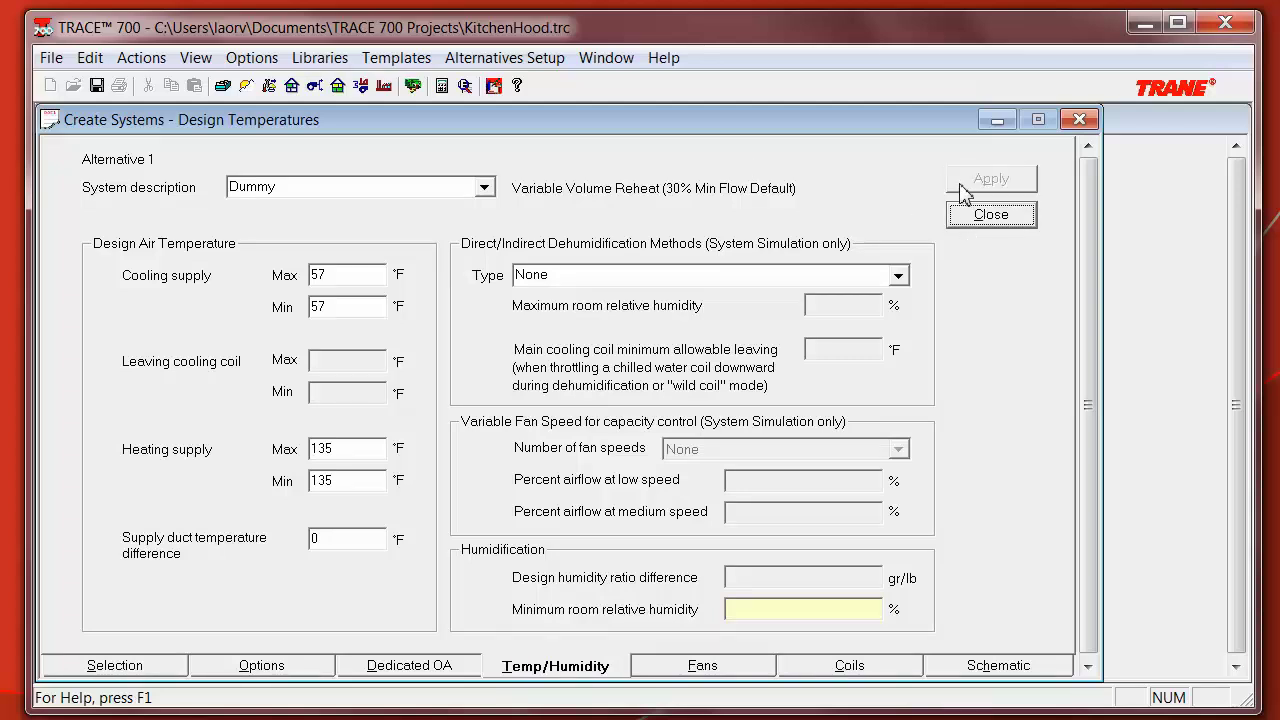
Set the Dummy room's cooling VAV minimum to 100 % Clg Airflow and apply
{"action": "left_click", "coordinate": [969, 228]}
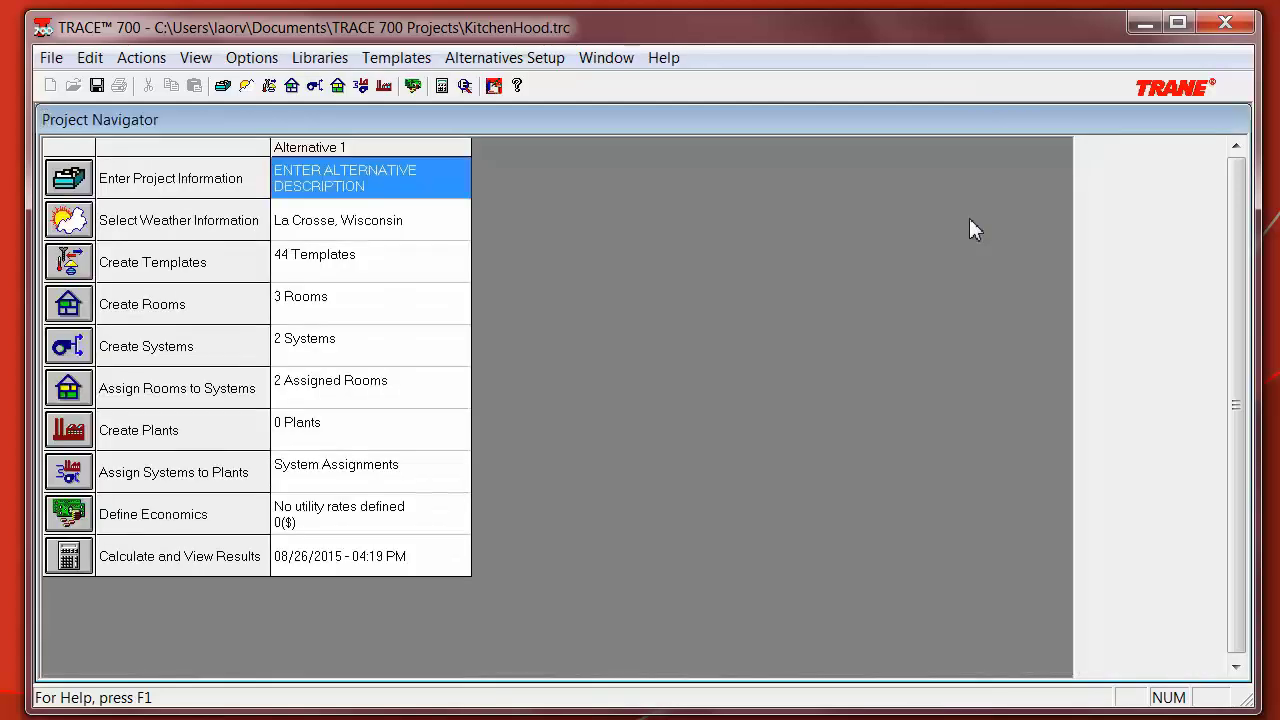
{"action": "left_click", "coordinate": [70, 306]}
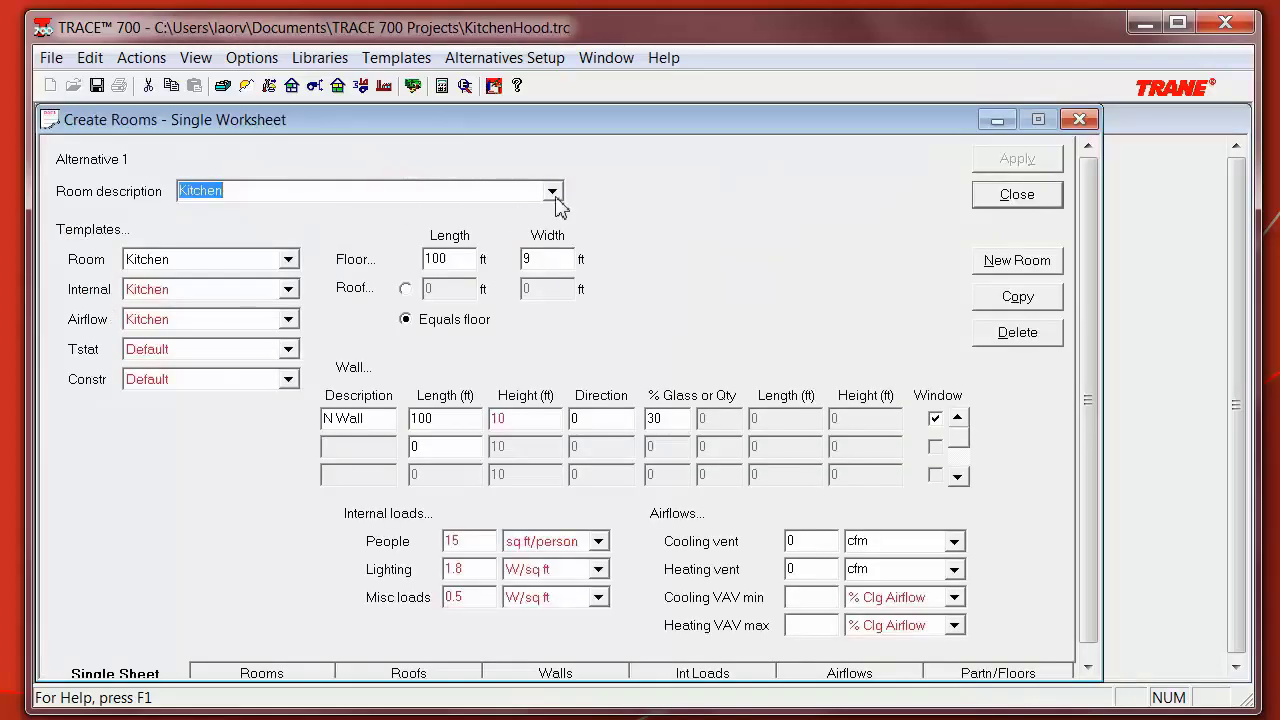
{"action": "left_click", "coordinate": [552, 191]}
{"action": "left_click", "coordinate": [530, 230]}
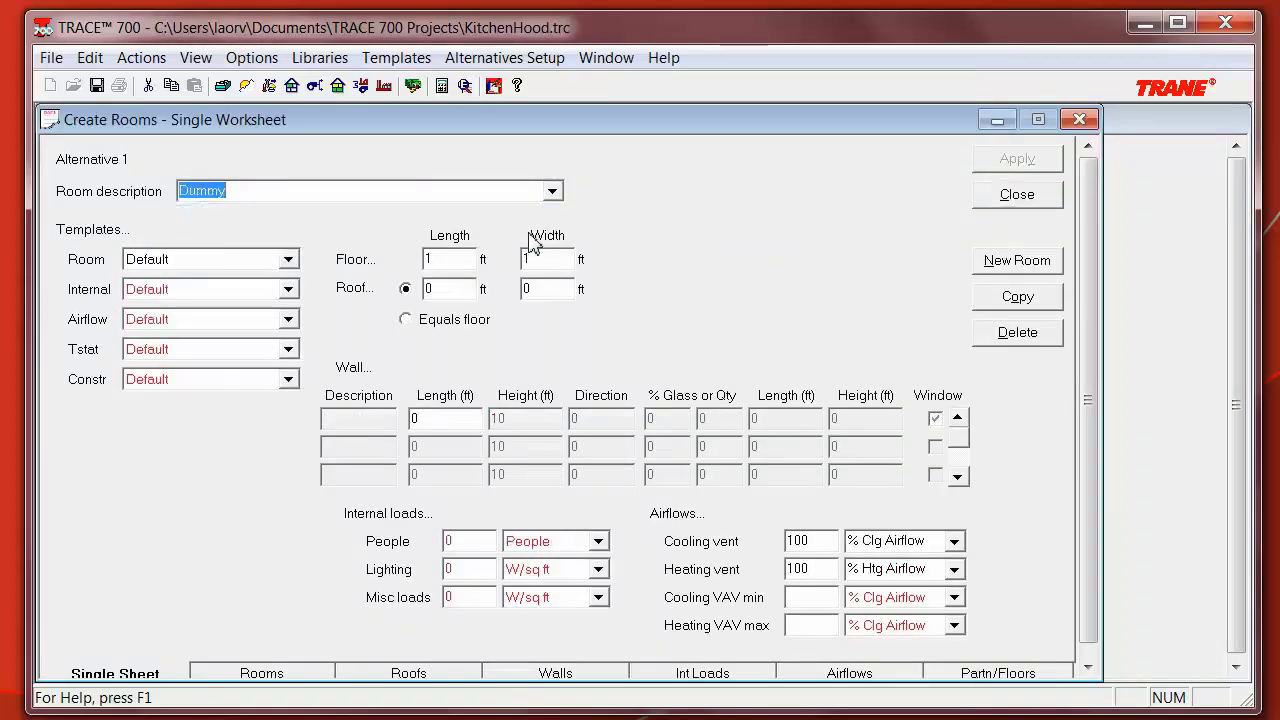
{"action": "left_click", "coordinate": [838, 675]}
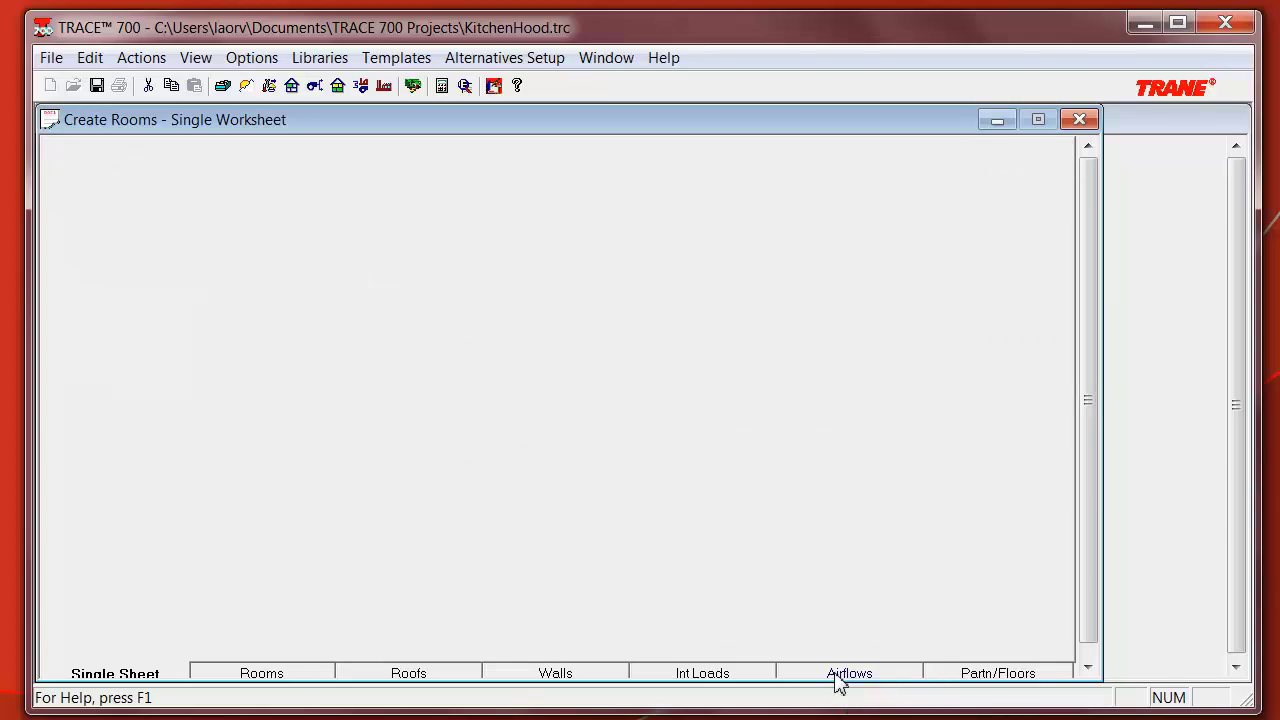
{"action": "left_click", "coordinate": [840, 549]}
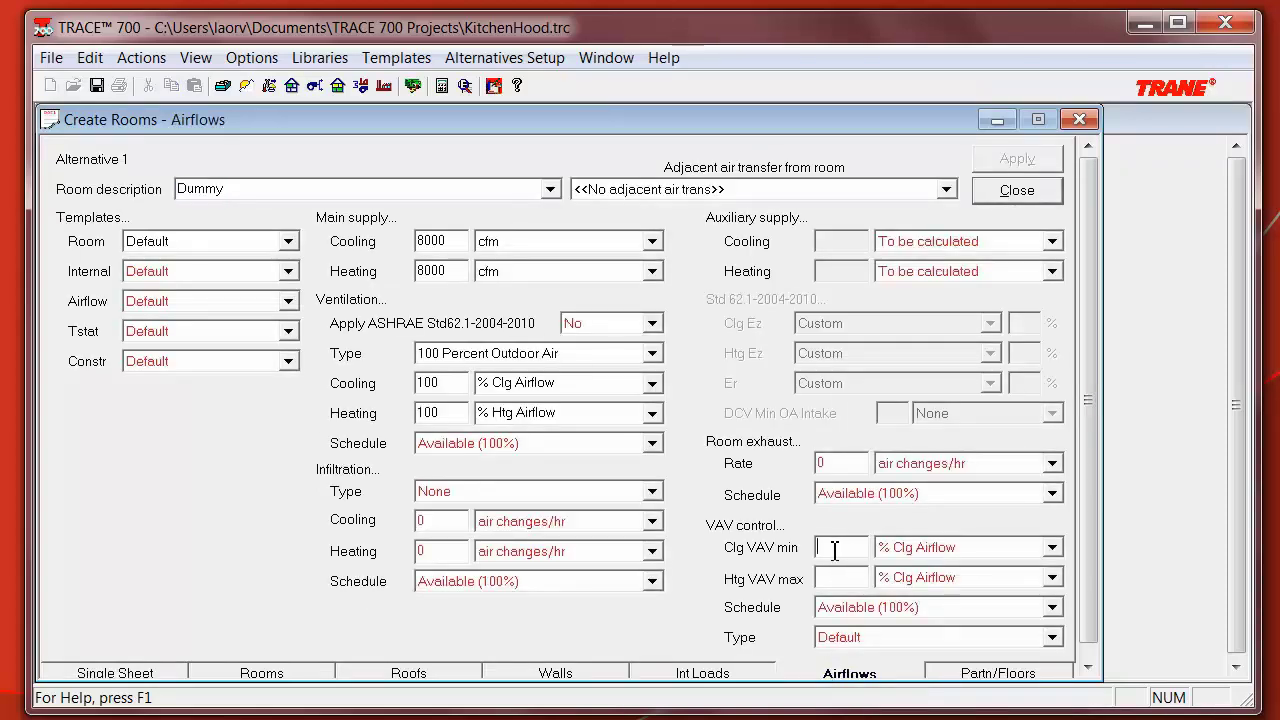
{"action": "type", "text": "100"}
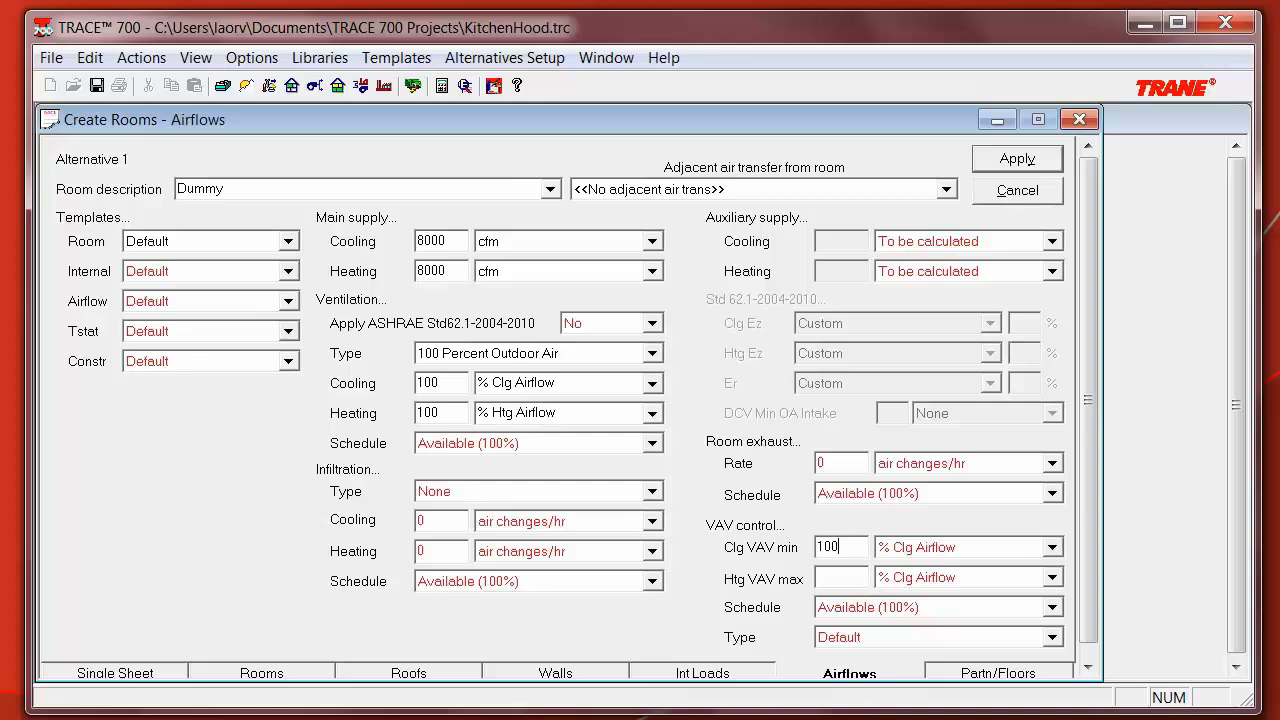
{"action": "left_click", "coordinate": [1017, 159]}
{"action": "left_click", "coordinate": [1018, 190]}
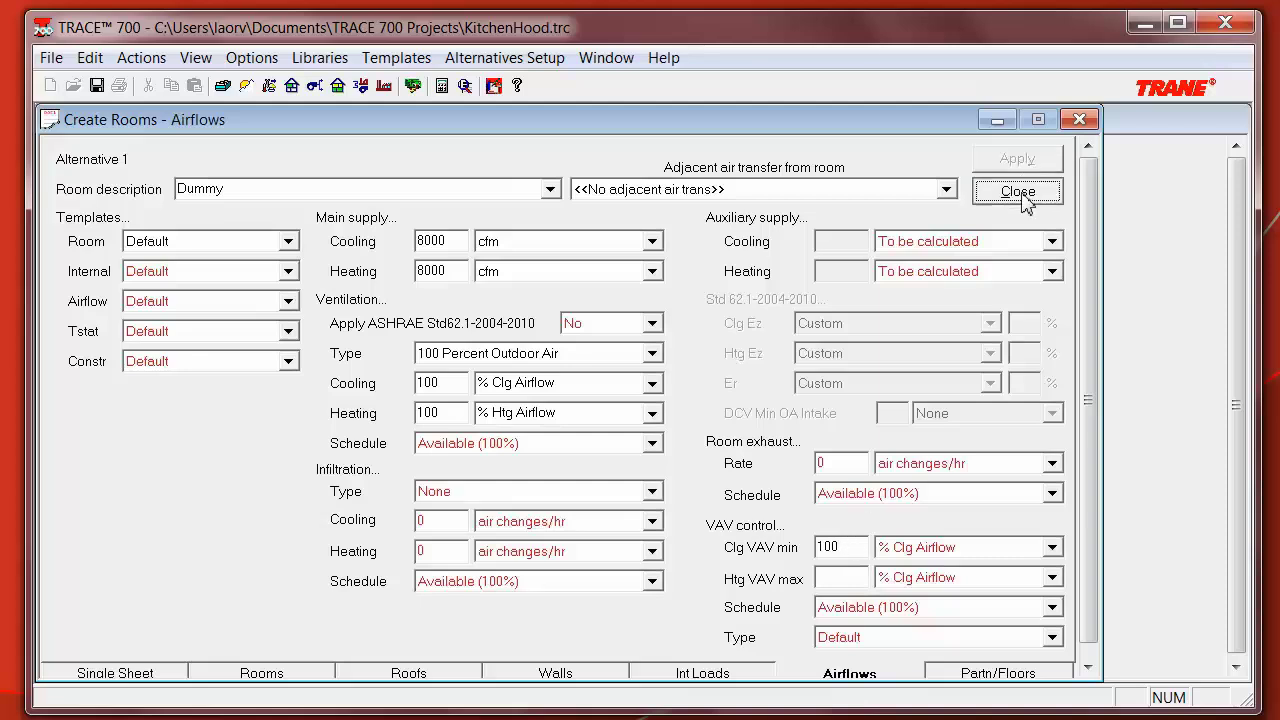
Drag the Dummy room onto the Dummy system in the room assignments
{"action": "left_click", "coordinate": [66, 404]}
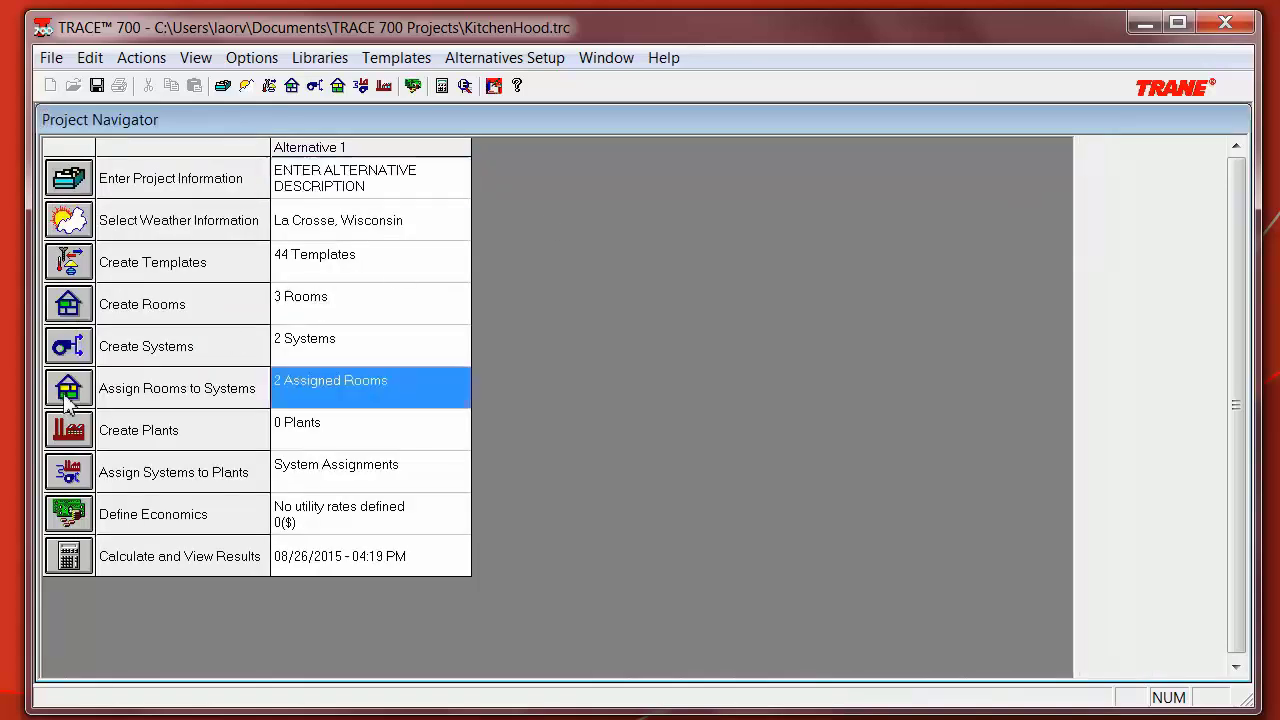
{"action": "left_click_drag", "start_coordinate": [143, 259], "coordinate": [566, 286]}
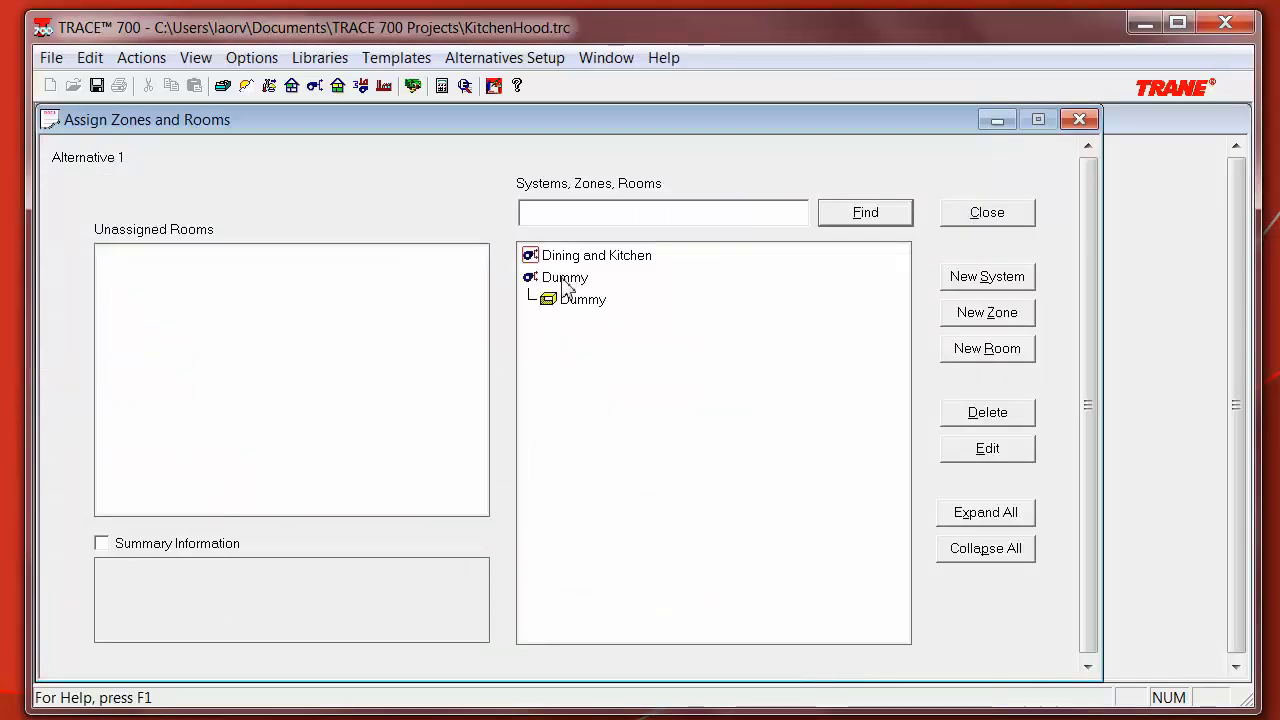
{"action": "left_click", "coordinate": [975, 215]}
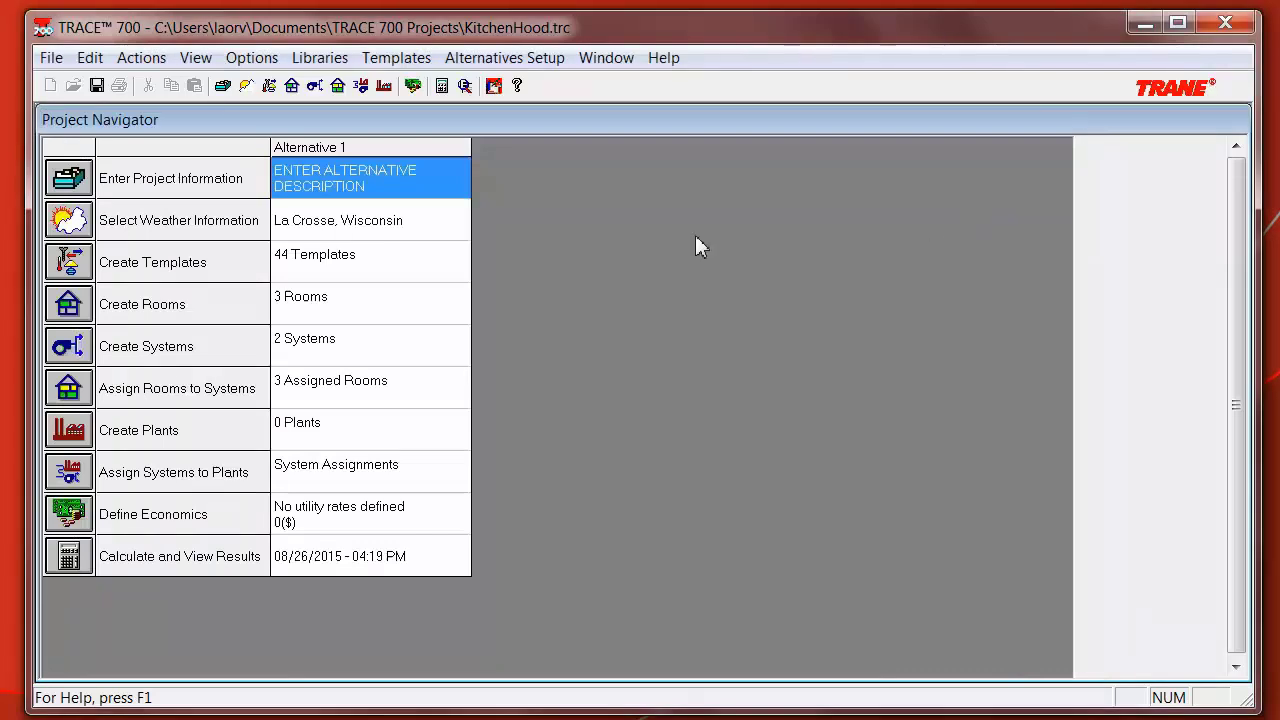
Set the Kitchen room's exhaust rate to 8000 cfm, accepting the balance warning
{"action": "left_click", "coordinate": [67, 310]}
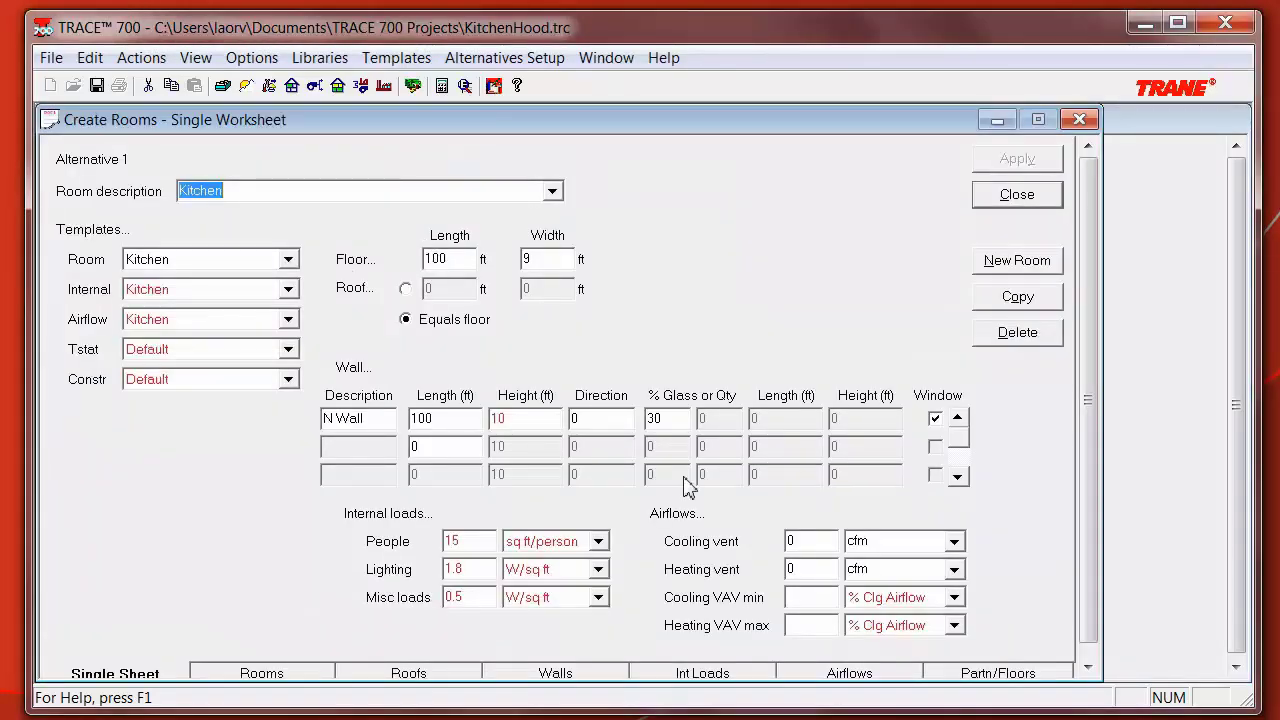
{"action": "left_click", "coordinate": [846, 675]}
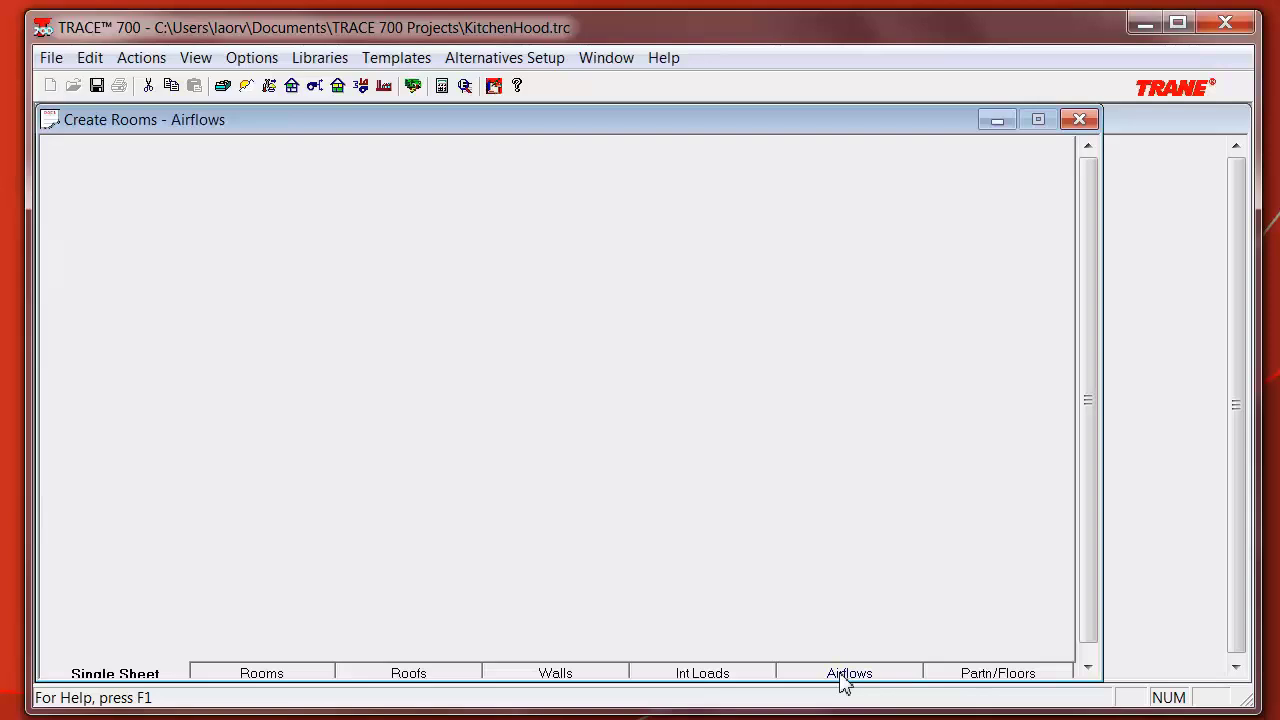
{"action": "left_click", "coordinate": [822, 463]}
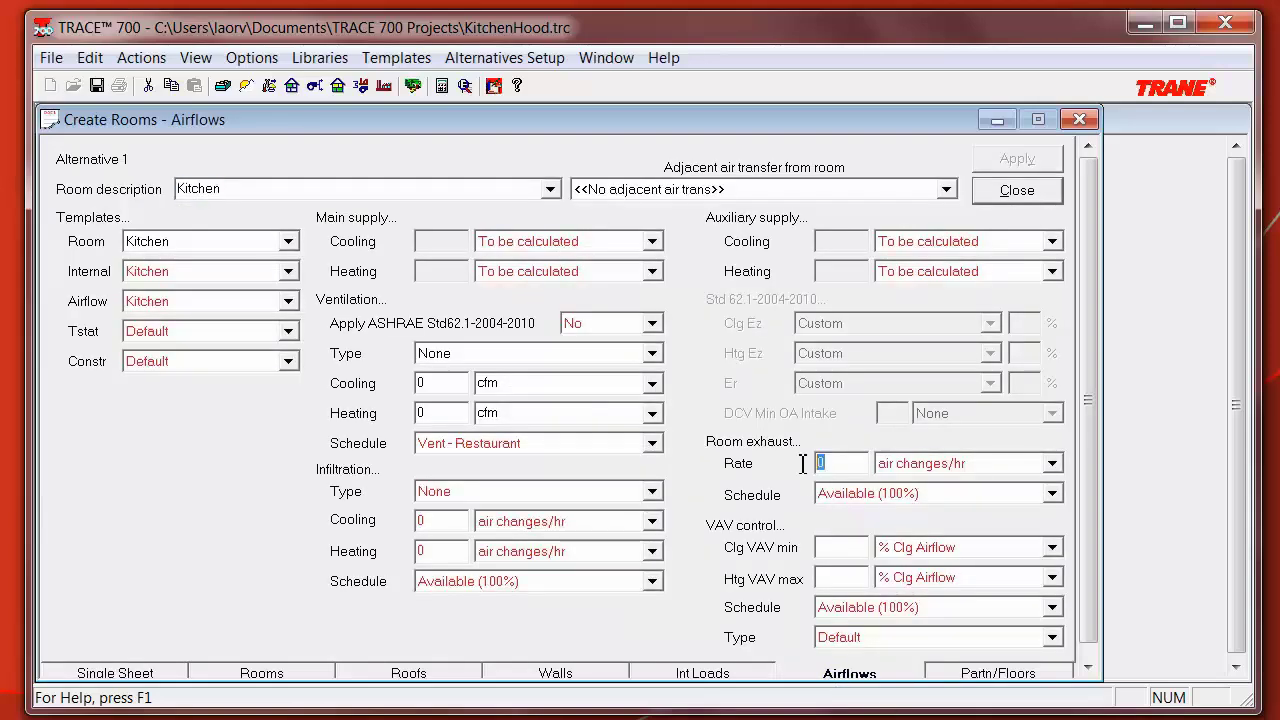
{"action": "type", "text": "80"}
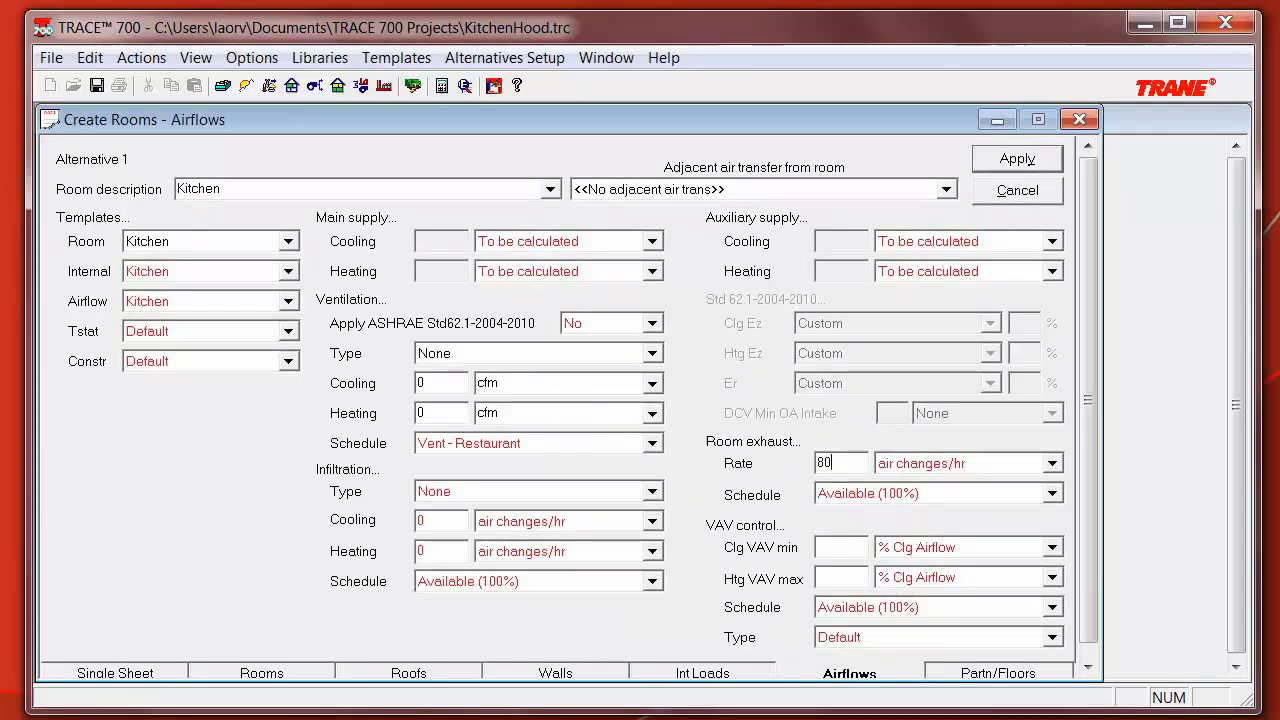
{"action": "type", "text": "80"}
{"action": "left_click", "coordinate": [900, 456]}
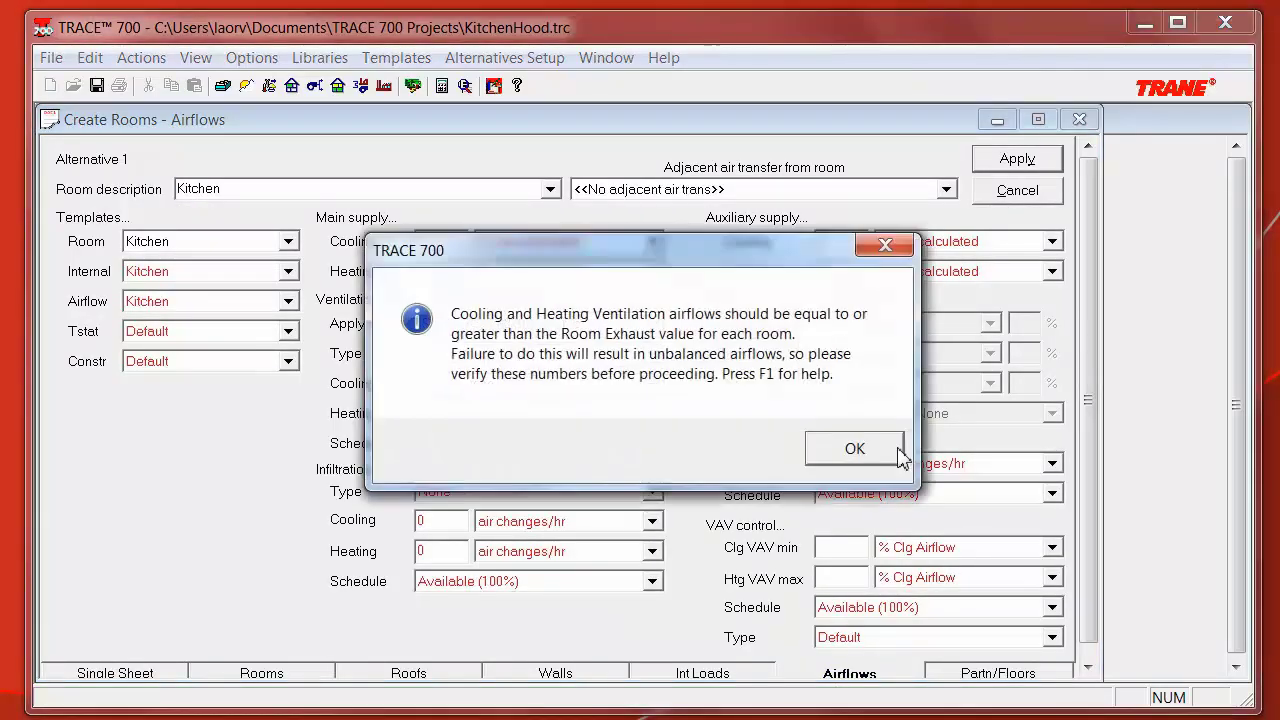
{"action": "left_click", "coordinate": [892, 457]}
{"action": "left_click", "coordinate": [905, 463]}
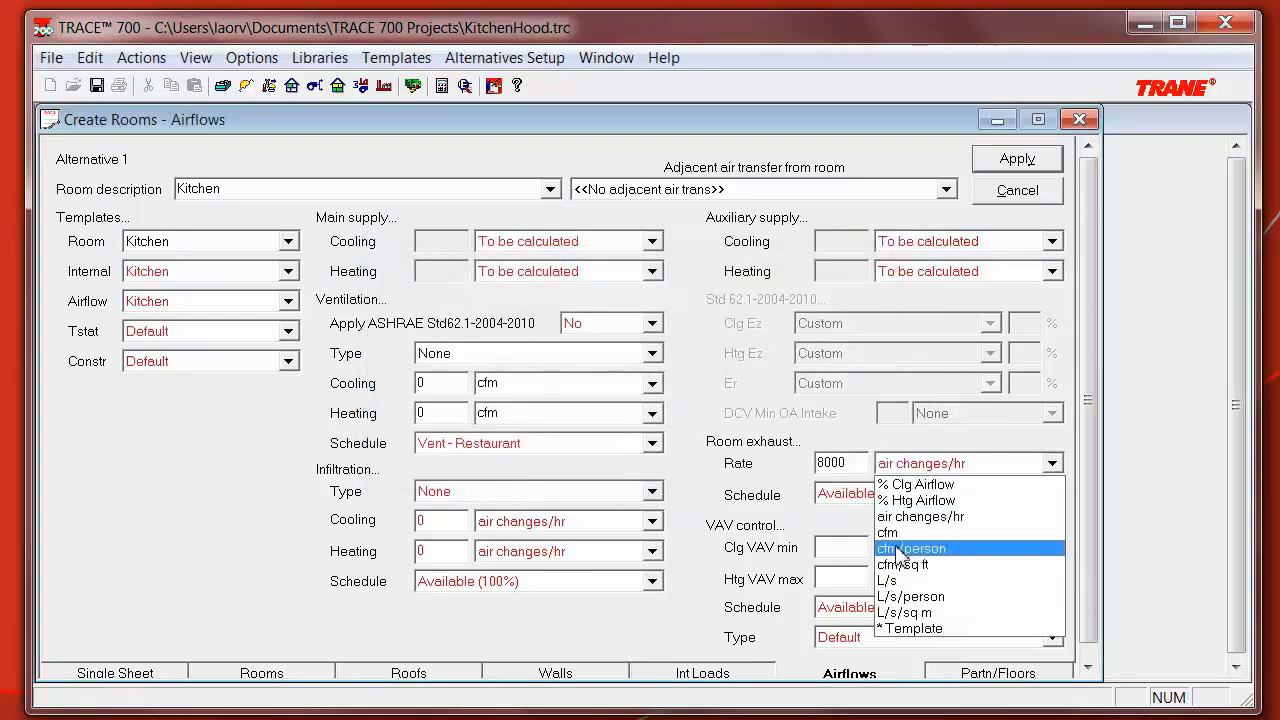
{"action": "left_click", "coordinate": [900, 540]}
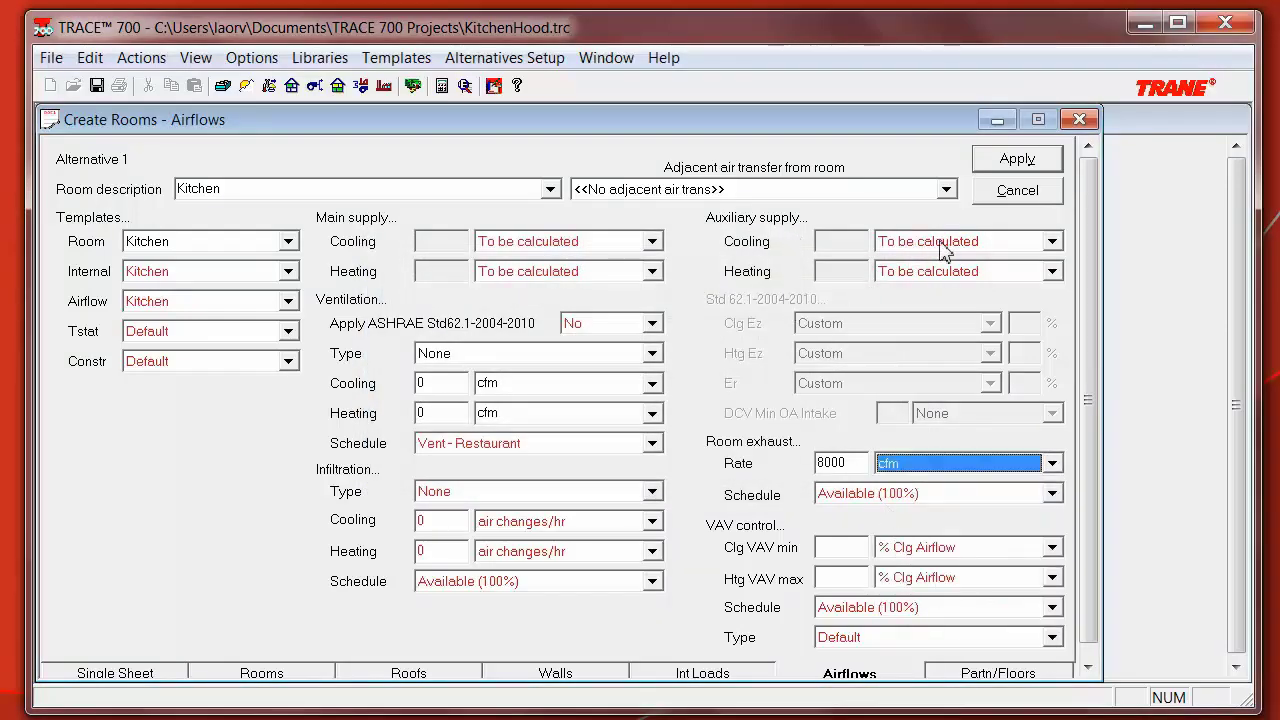
Take the Kitchen's adjacent transfer air from the Dummy room and apply
{"action": "left_click", "coordinate": [943, 190]}
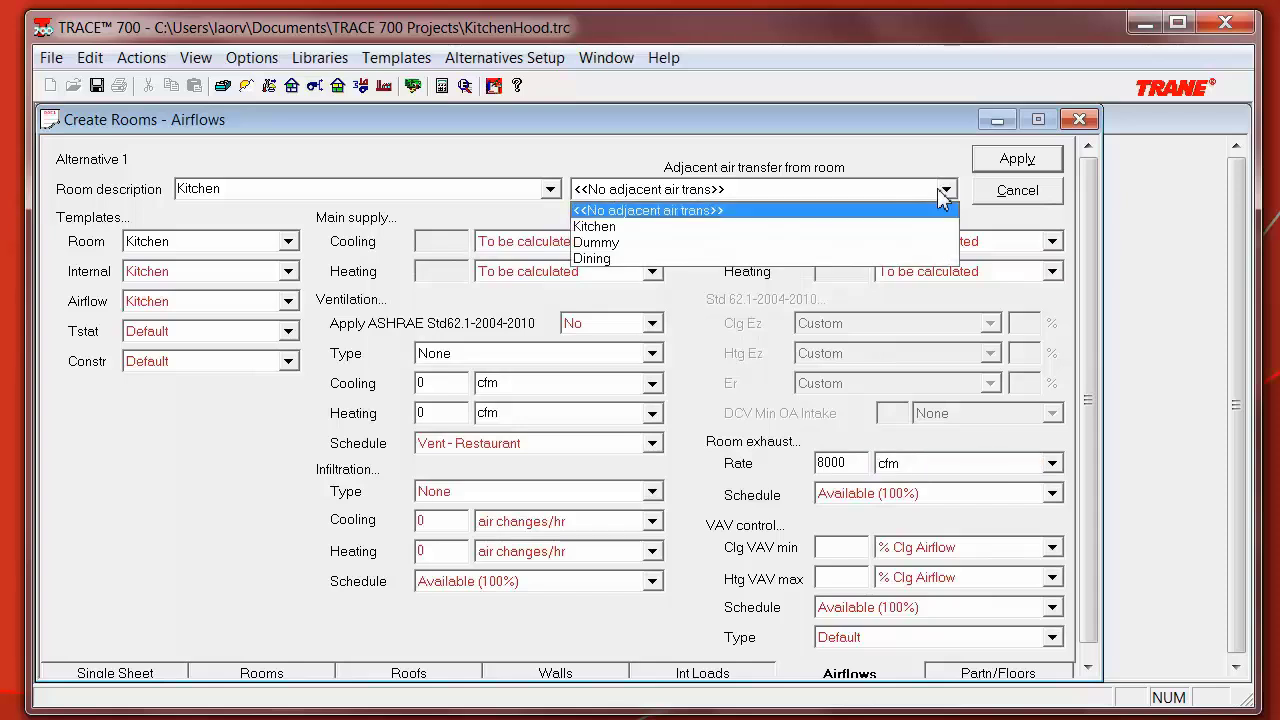
{"action": "left_click", "coordinate": [901, 250]}
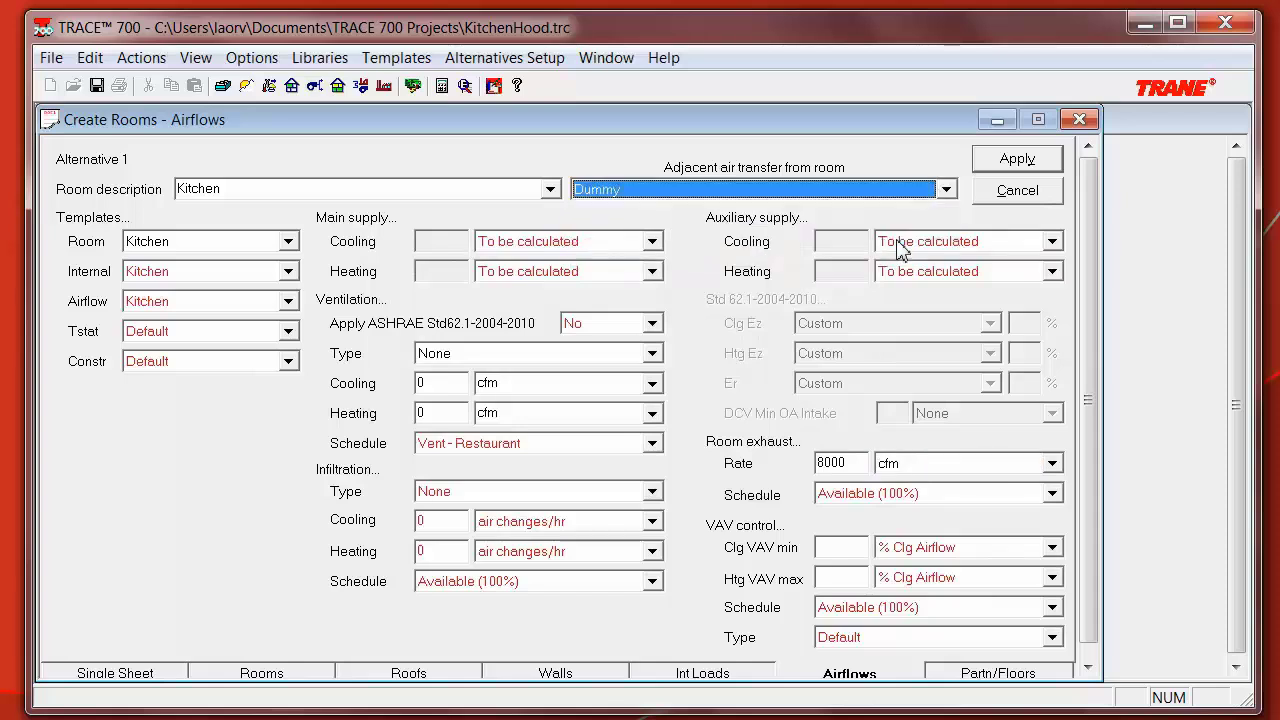
{"action": "left_click", "coordinate": [1000, 166]}
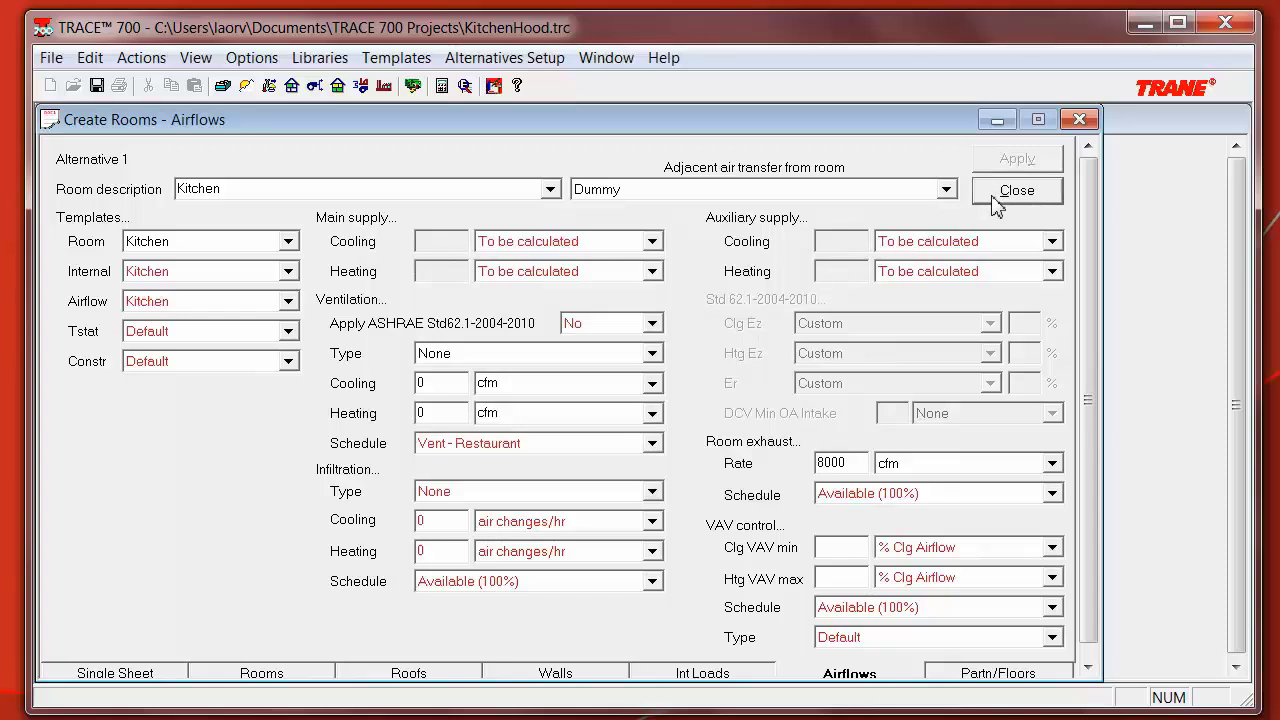
{"action": "left_click", "coordinate": [1016, 191]}
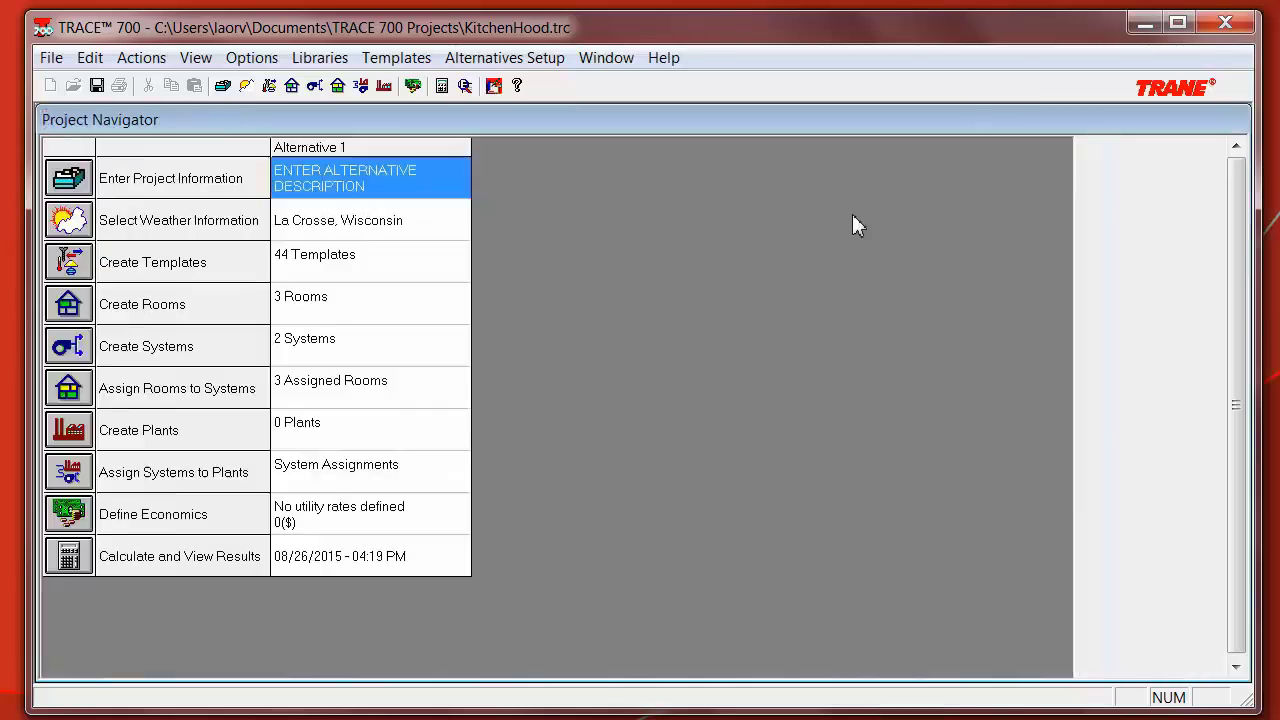
Recalculate the project and select the Airflow Balance – Cooling (Coil Pk) detailed report
{"action": "left_click", "coordinate": [80, 565]}
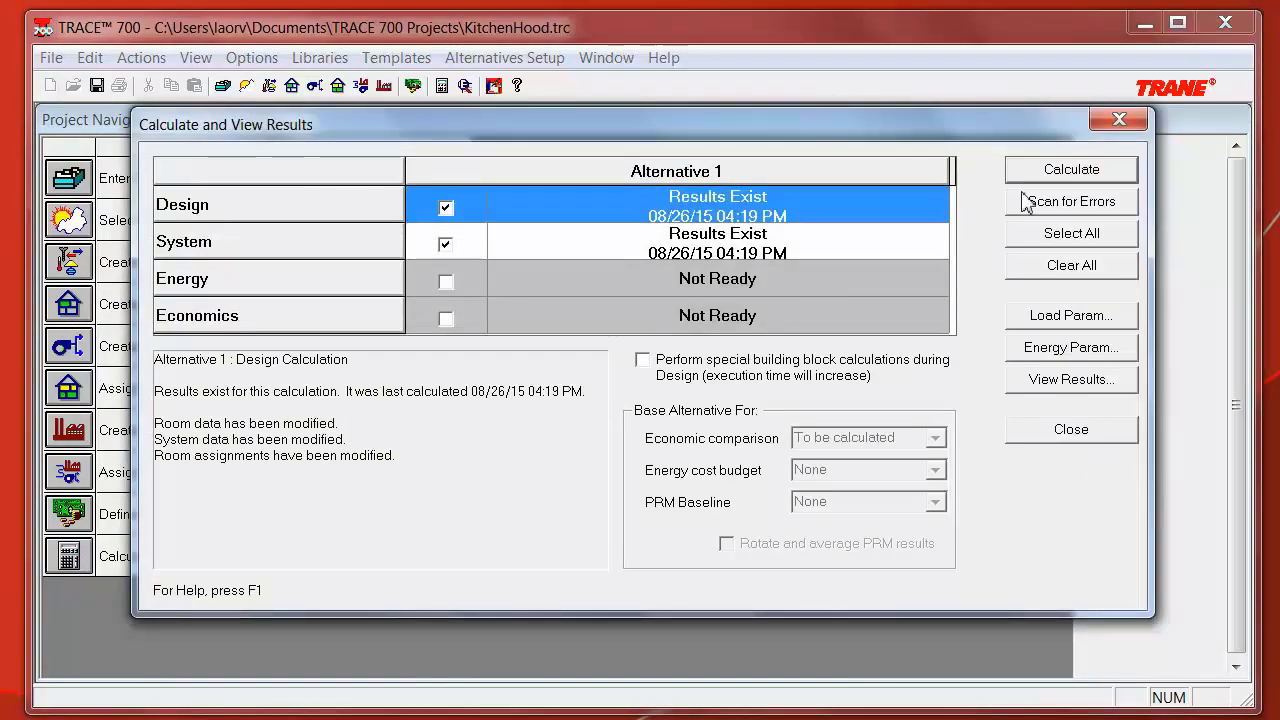
{"action": "left_click", "coordinate": [1052, 175]}
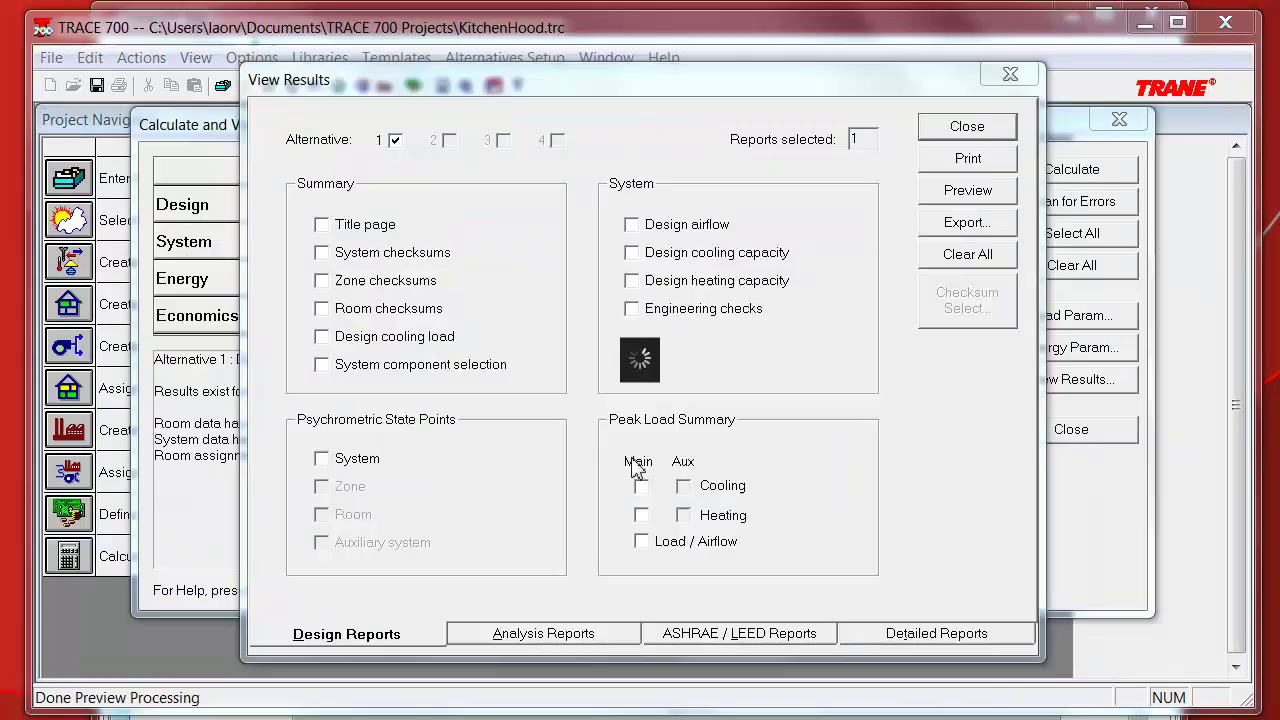
{"action": "left_click", "coordinate": [900, 637]}
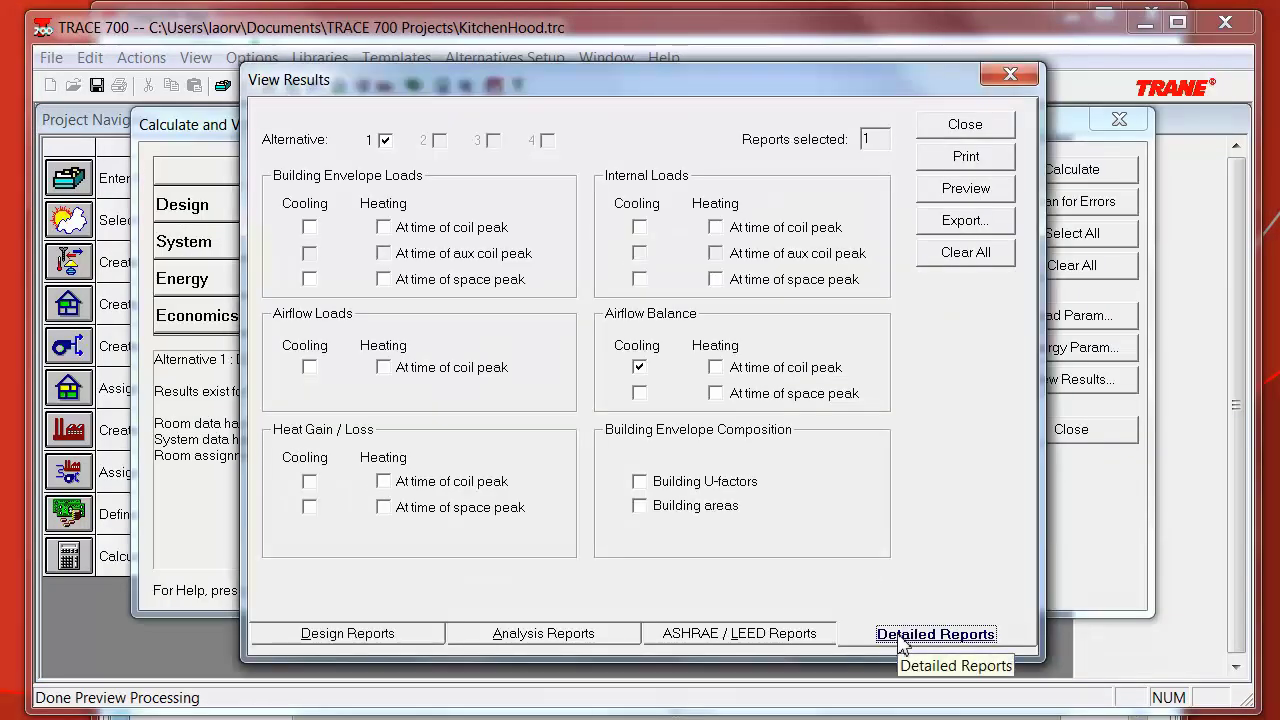
{"action": "left_click", "coordinate": [640, 367]}
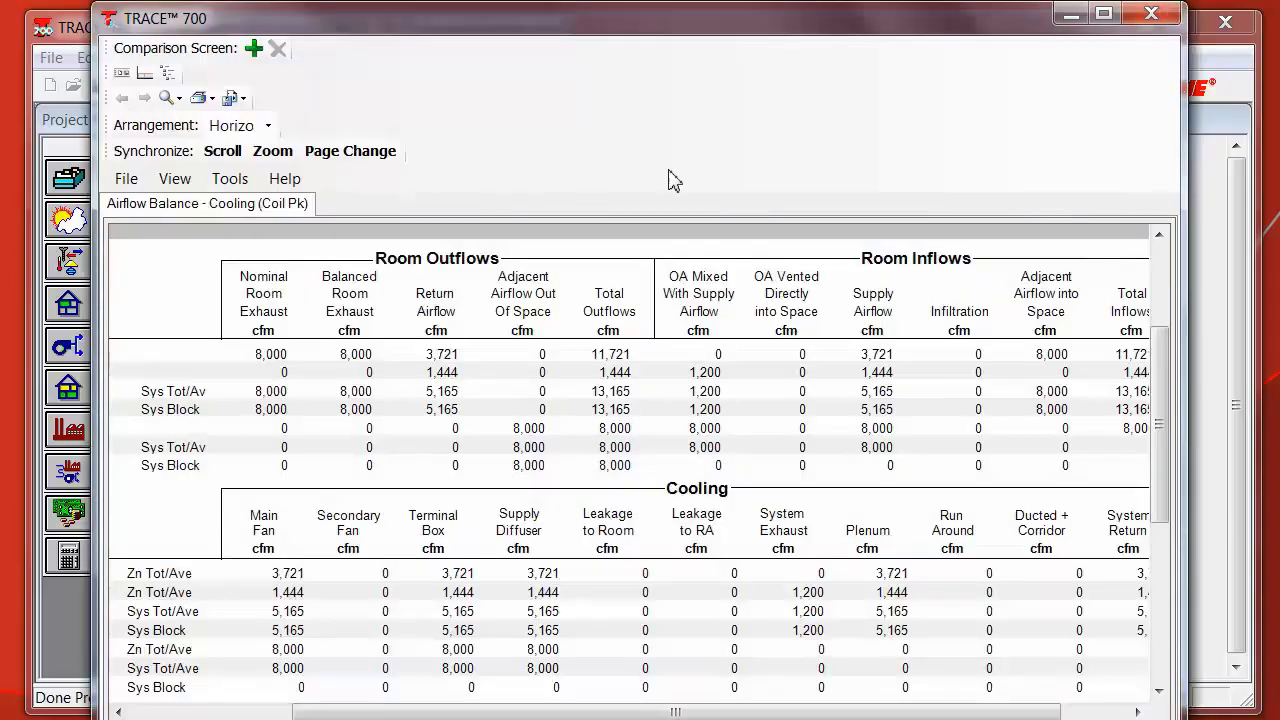
Enlarge the report window and scroll to the Adjacent Airflow into Space column showing 8,000 cfm
{"action": "left_click_drag", "start_coordinate": [1187, 60], "coordinate": [1265, 60]}
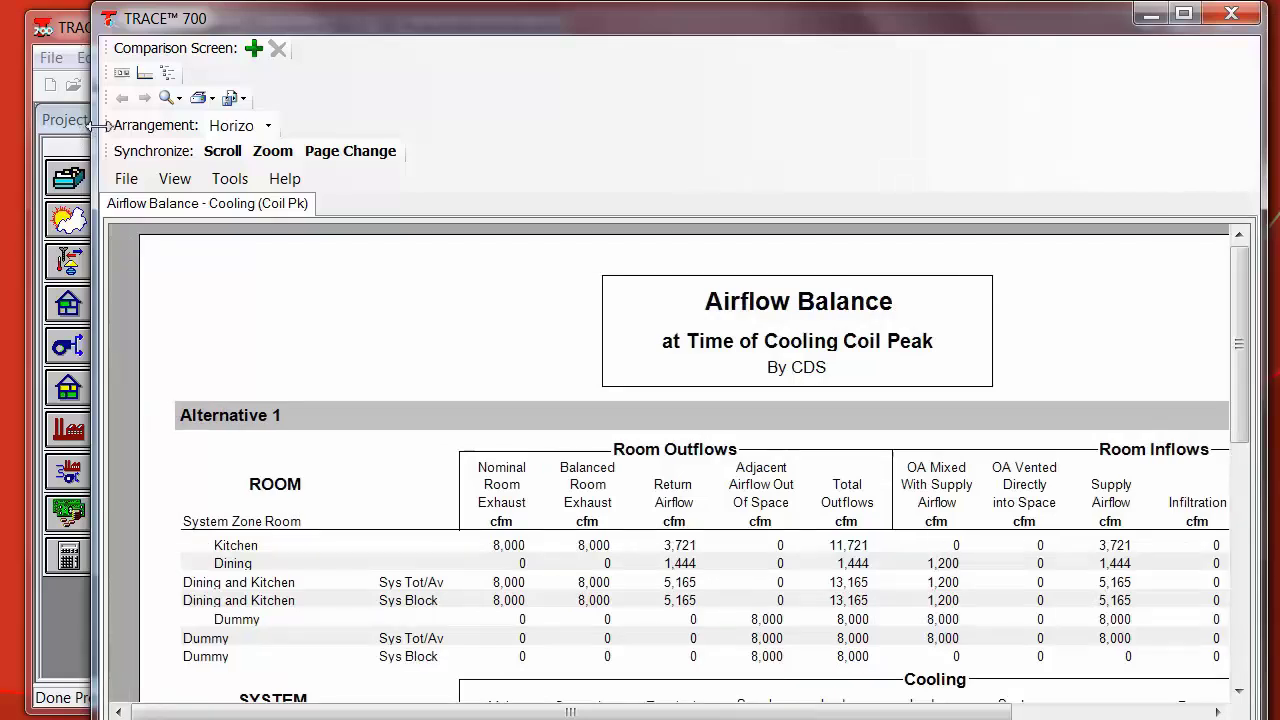
{"action": "left_click_drag", "start_coordinate": [36, 122], "coordinate": [34, 120]}
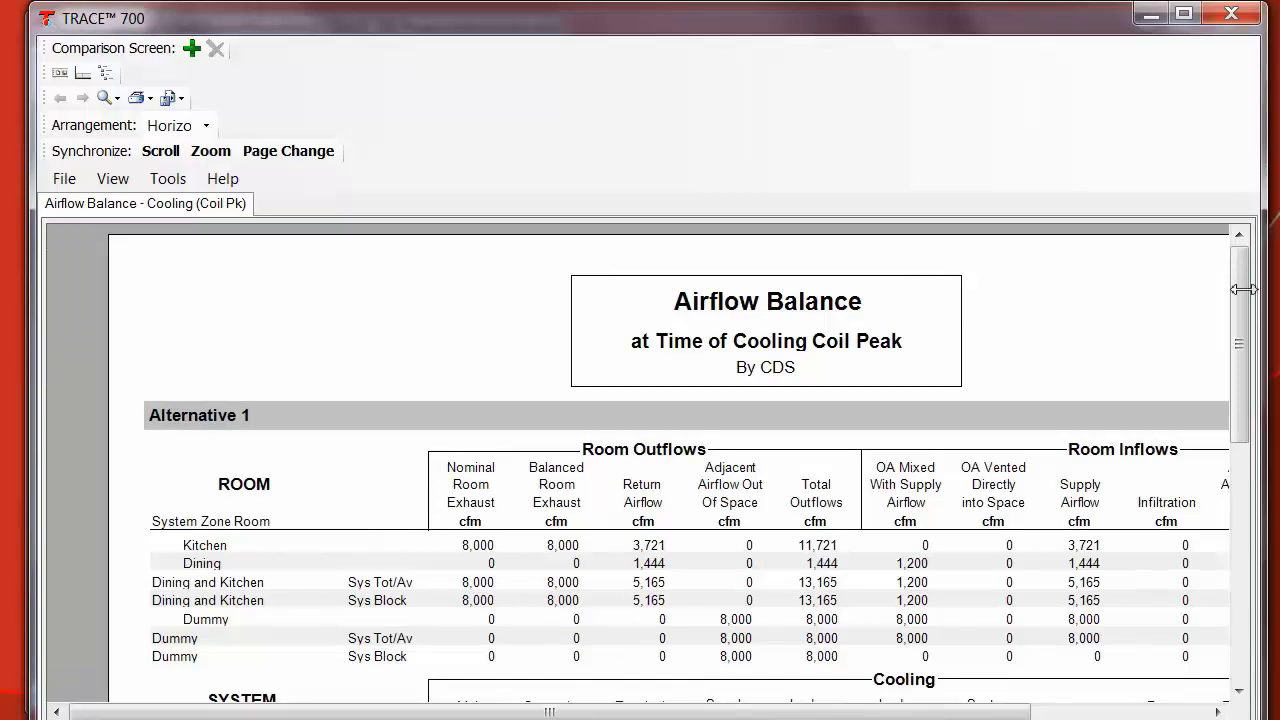
{"action": "left_click_drag", "start_coordinate": [1243, 289], "coordinate": [1240, 289]}
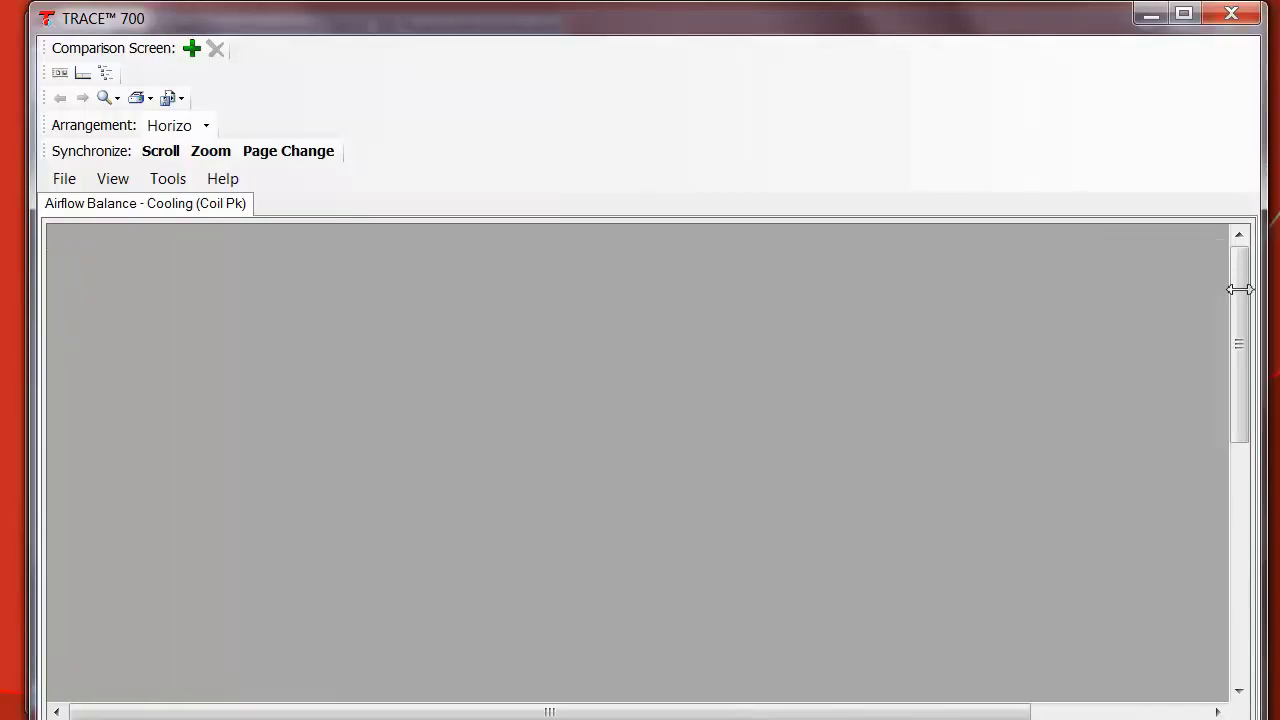
{"action": "scroll", "coordinate": [1242, 330], "scroll_direction": "down", "scroll_amount": 1}
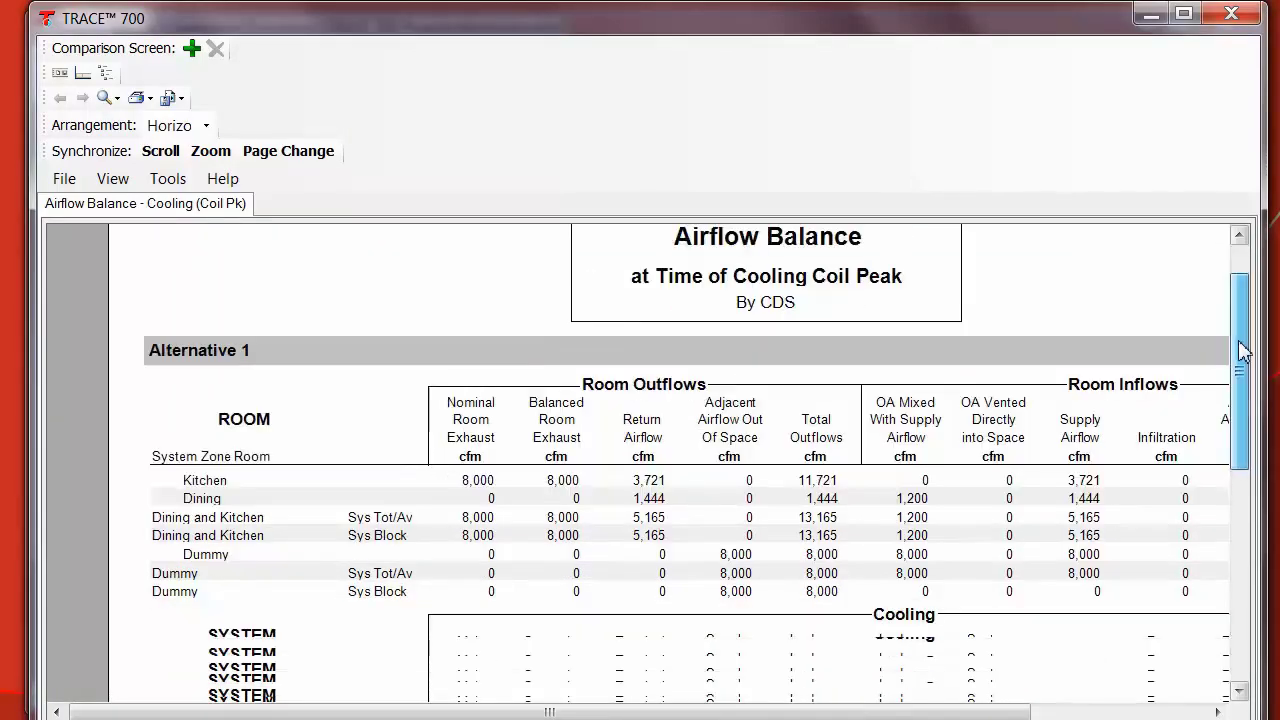
{"action": "scroll", "coordinate": [1243, 350], "scroll_direction": "down", "scroll_amount": 1}
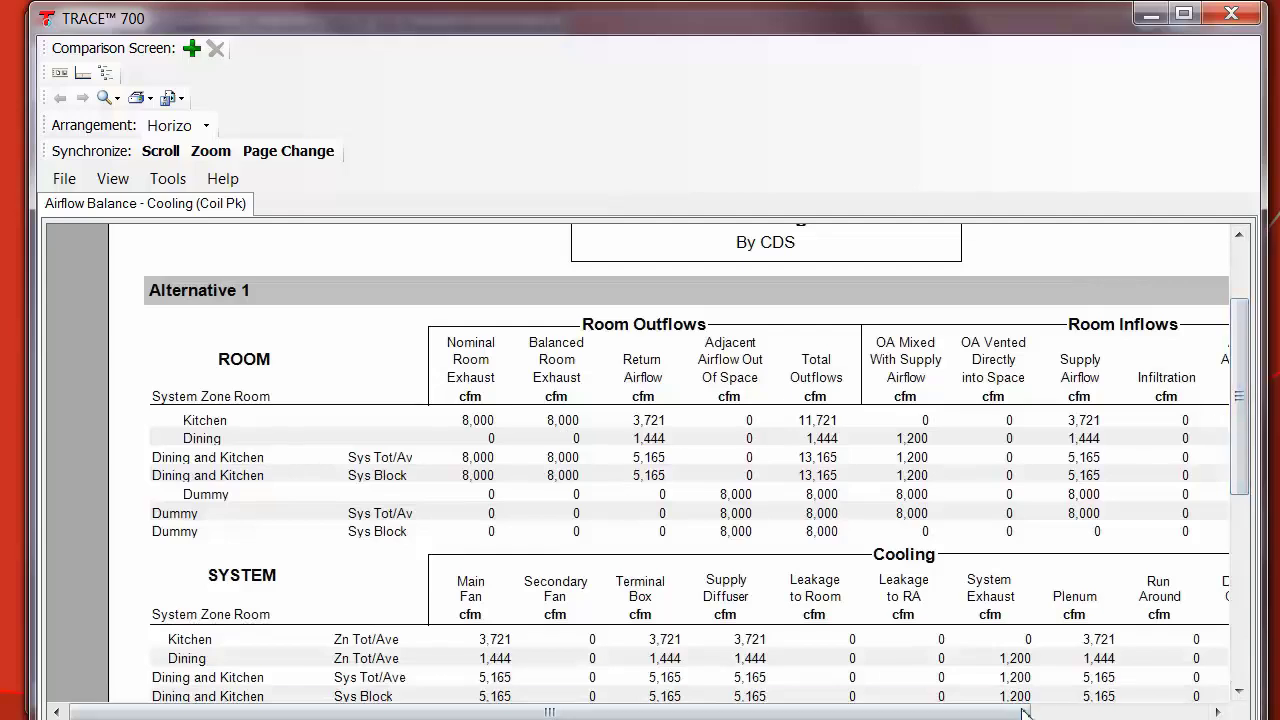
{"action": "left_click_drag", "start_coordinate": [1024, 712], "coordinate": [1090, 714]}
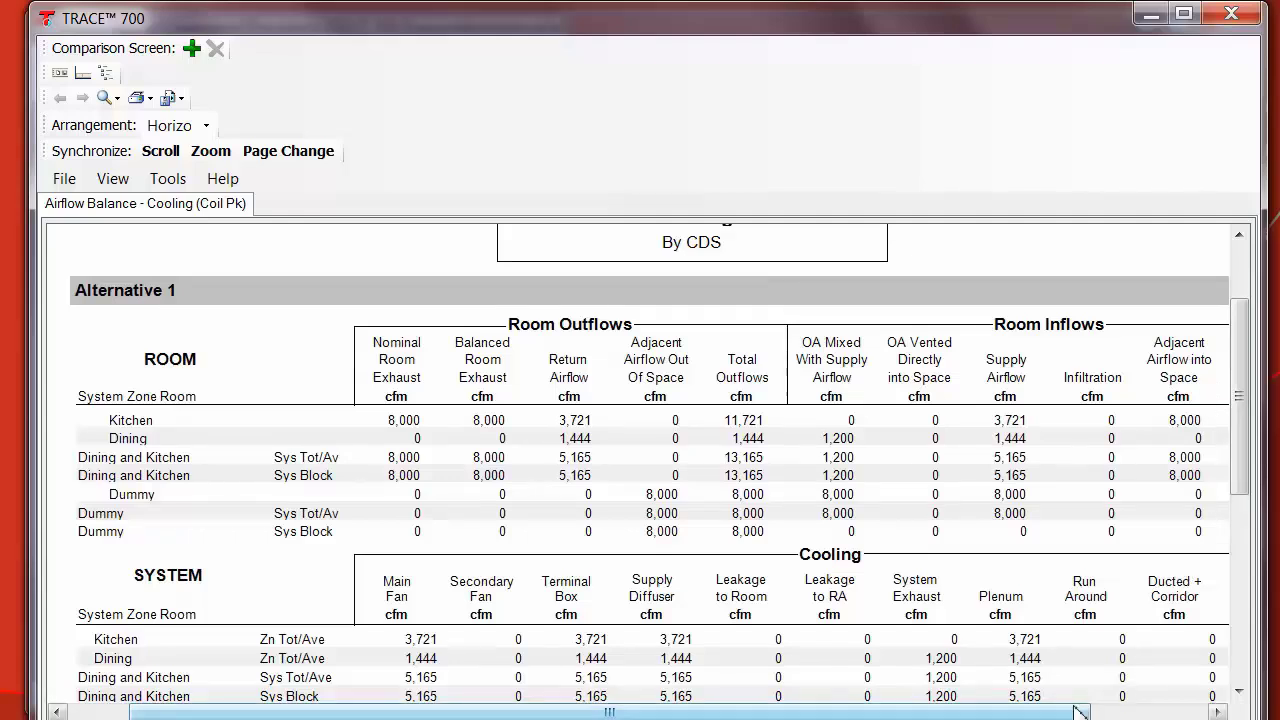
{"action": "left_click_drag", "start_coordinate": [1080, 708], "coordinate": [1098, 710]}
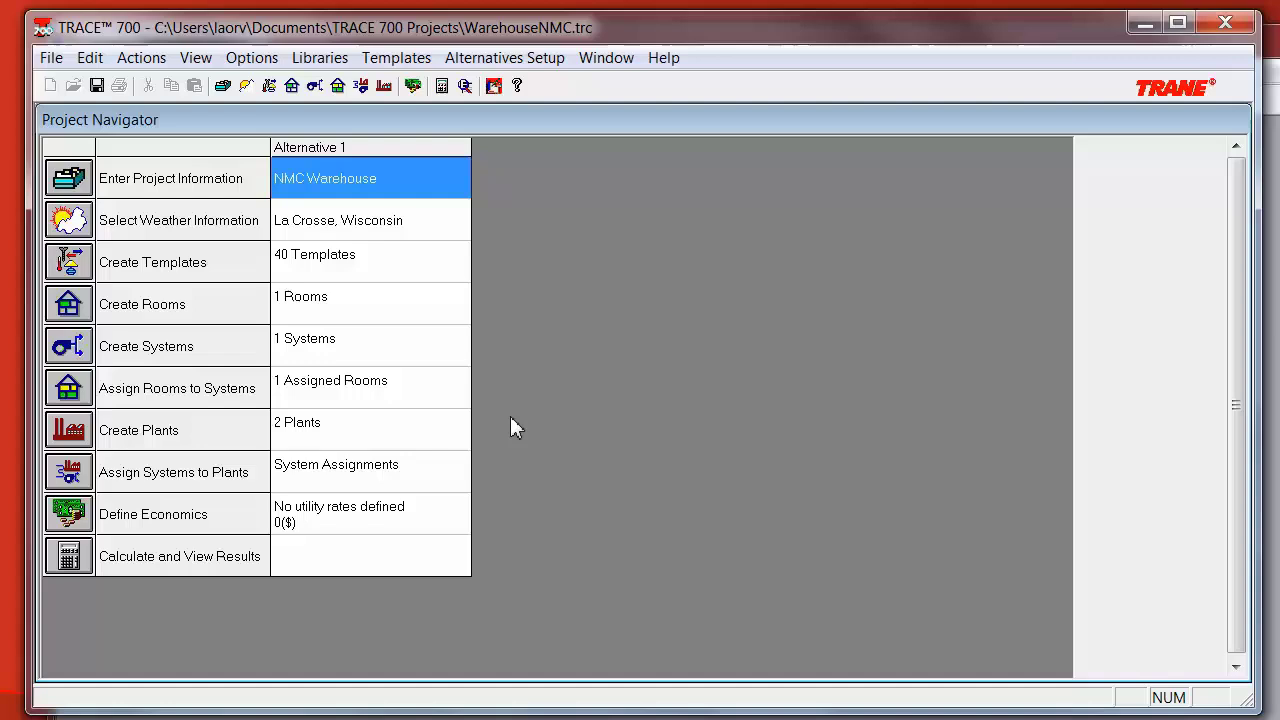
Set the Warehouse room exhaust rate to .05 cfm/sq ft
{"action": "left_click", "coordinate": [70, 308]}
{"action": "left_click", "coordinate": [848, 674]}
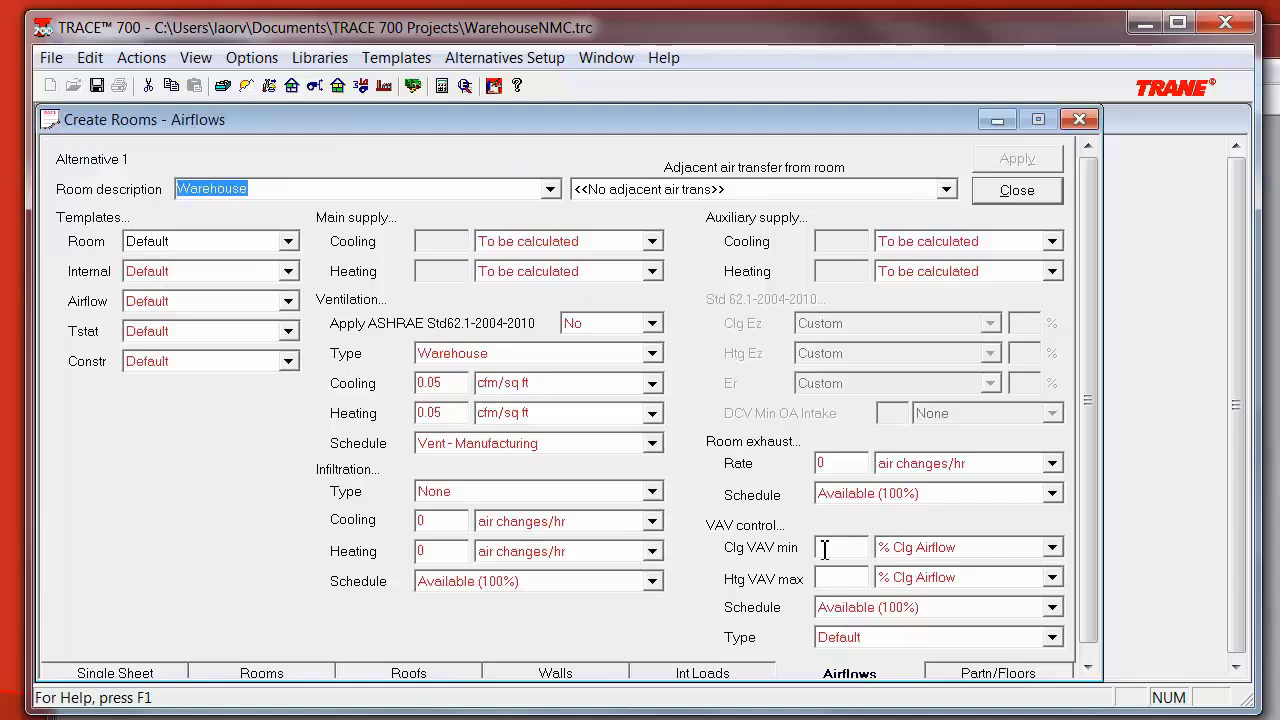
{"action": "left_click", "coordinate": [826, 465]}
{"action": "key", "text": "Delete"}
{"action": "type", "text": "."}
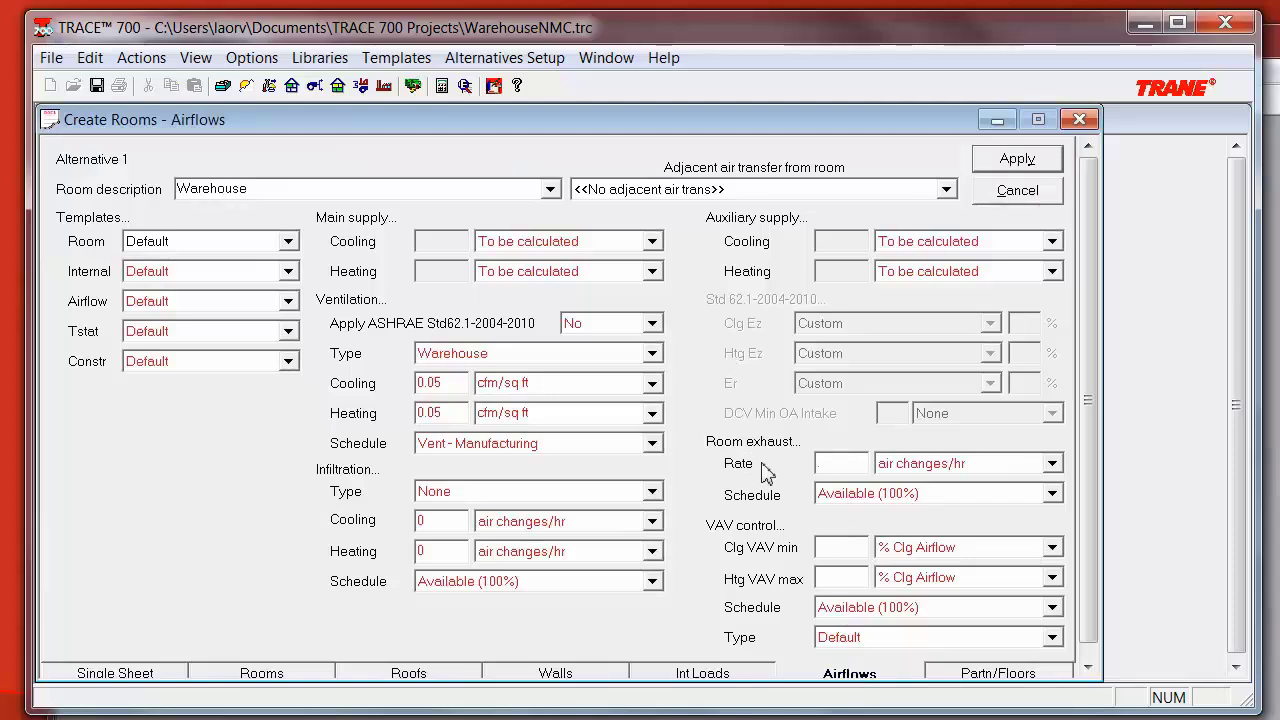
{"action": "type", "text": "05"}
{"action": "left_click", "coordinate": [1053, 465]}
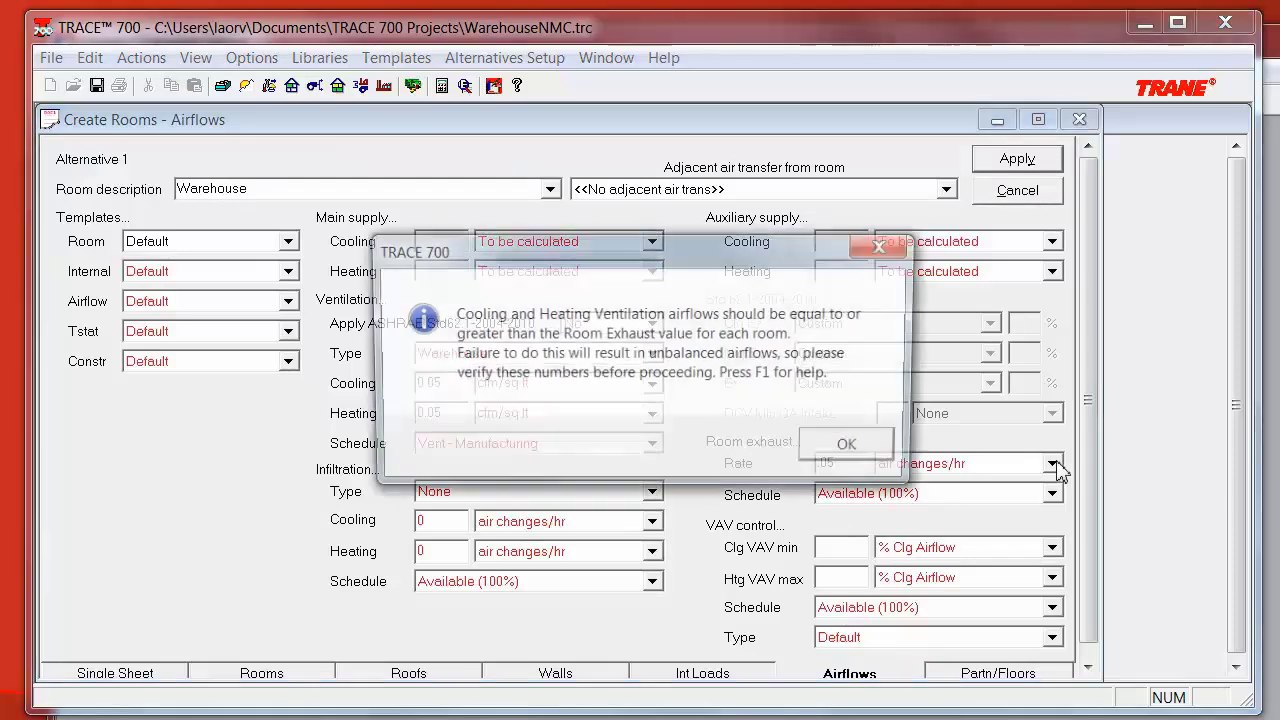
{"action": "left_click", "coordinate": [884, 450]}
{"action": "left_click", "coordinate": [1054, 466]}
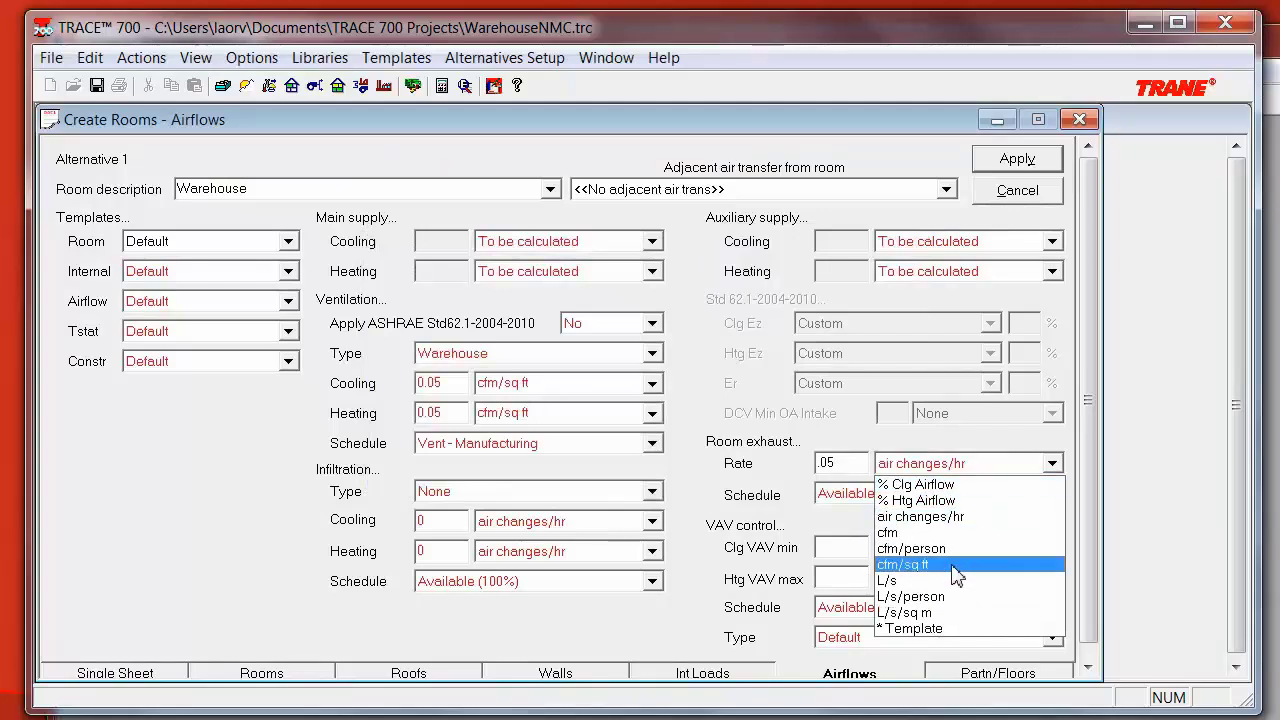
{"action": "left_click", "coordinate": [955, 566]}
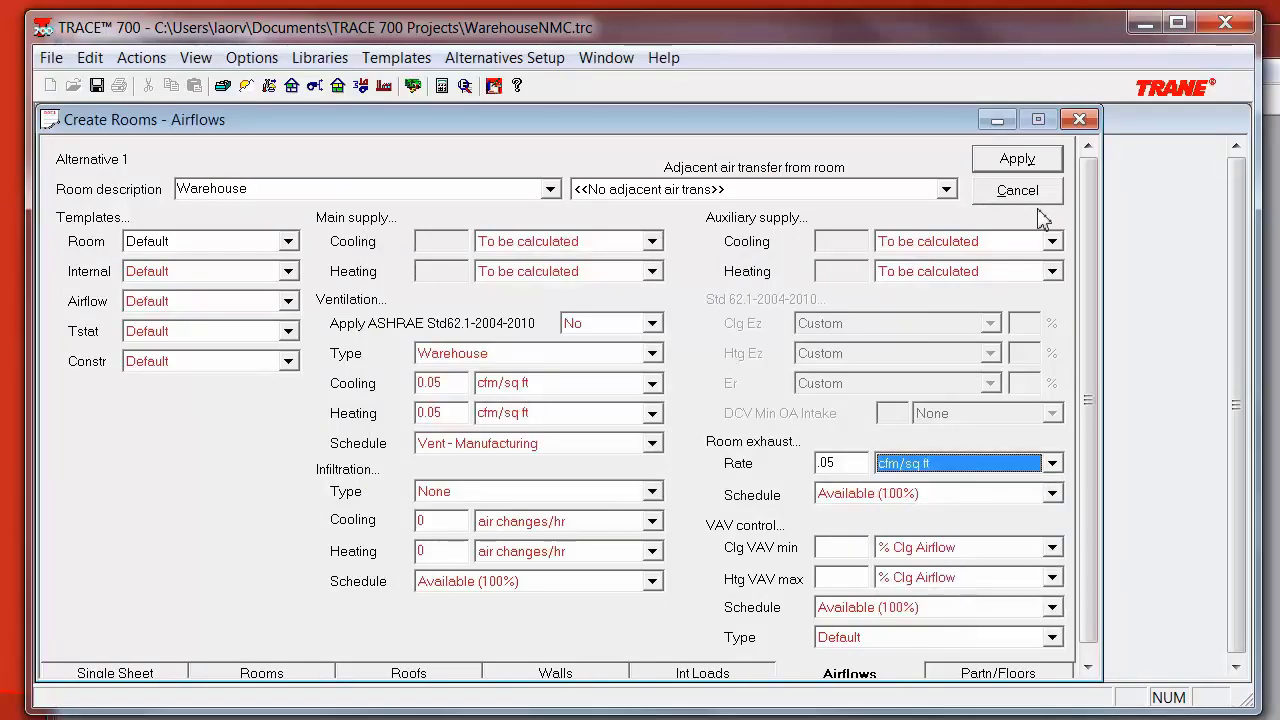
Assign the 90.1-10 NMC on above 85F schedule to room exhaust and apply
{"action": "left_click", "coordinate": [1052, 494]}
{"action": "scroll", "coordinate": [1055, 500], "scroll_direction": "up", "scroll_amount": 5}
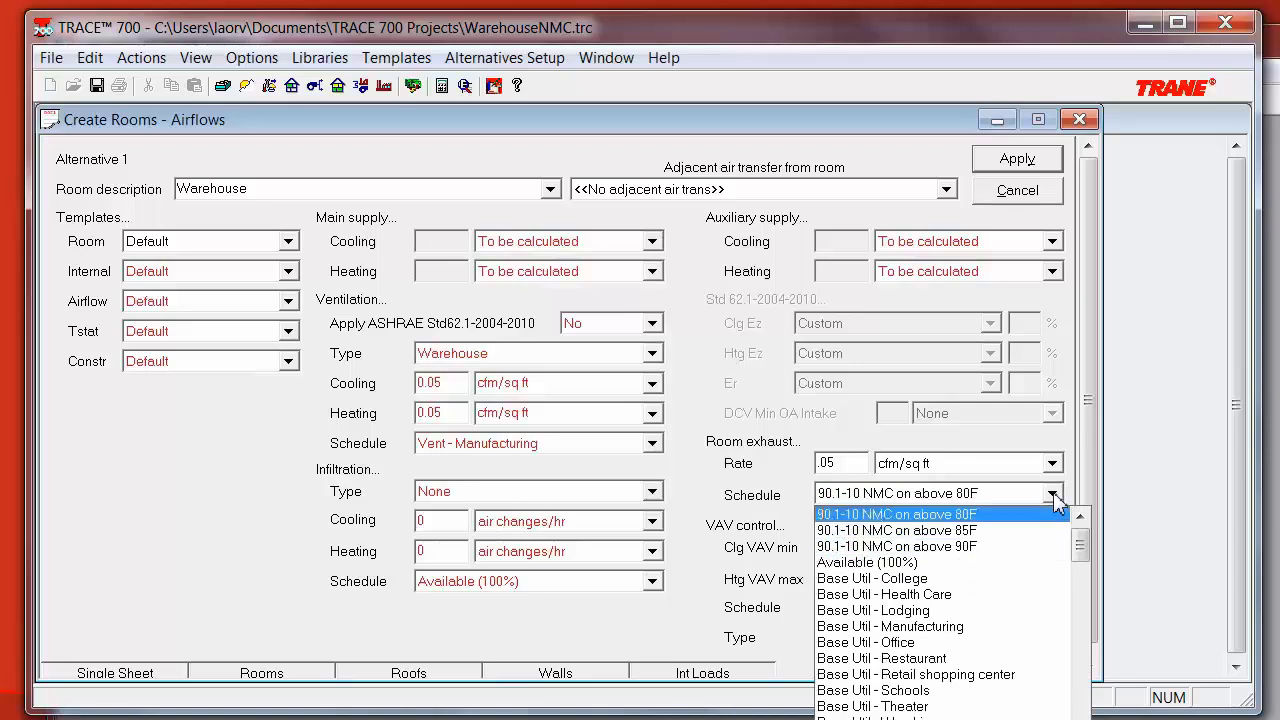
{"action": "left_click", "coordinate": [1032, 532]}
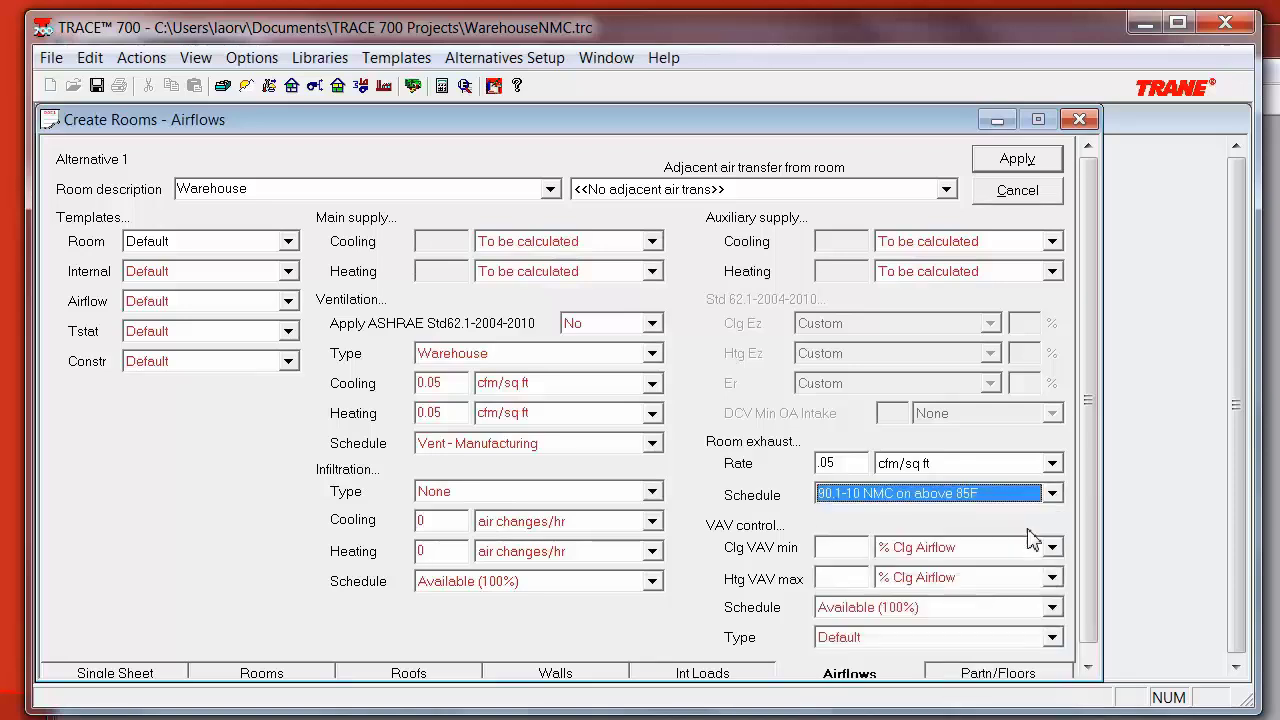
{"action": "key", "text": "Return"}
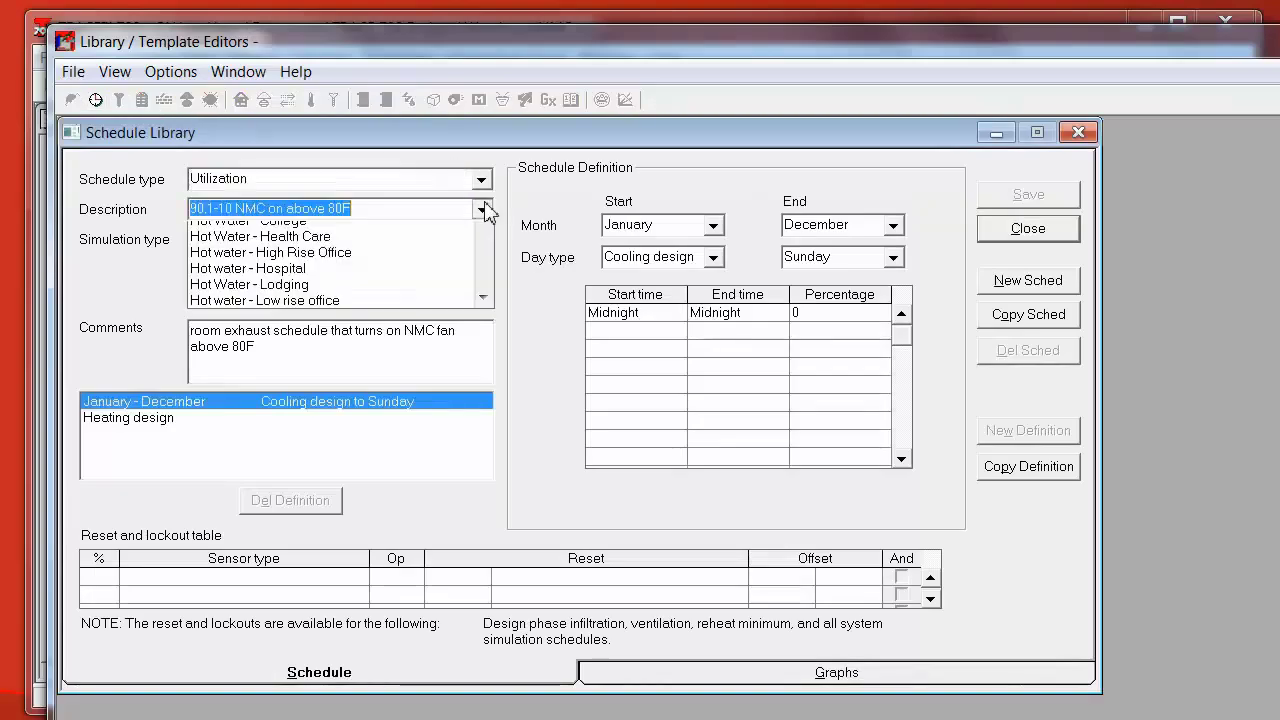
Review the 90.1-10 NMC on above 85F schedule definition in the Schedule Library
{"action": "left_click", "coordinate": [428, 246]}
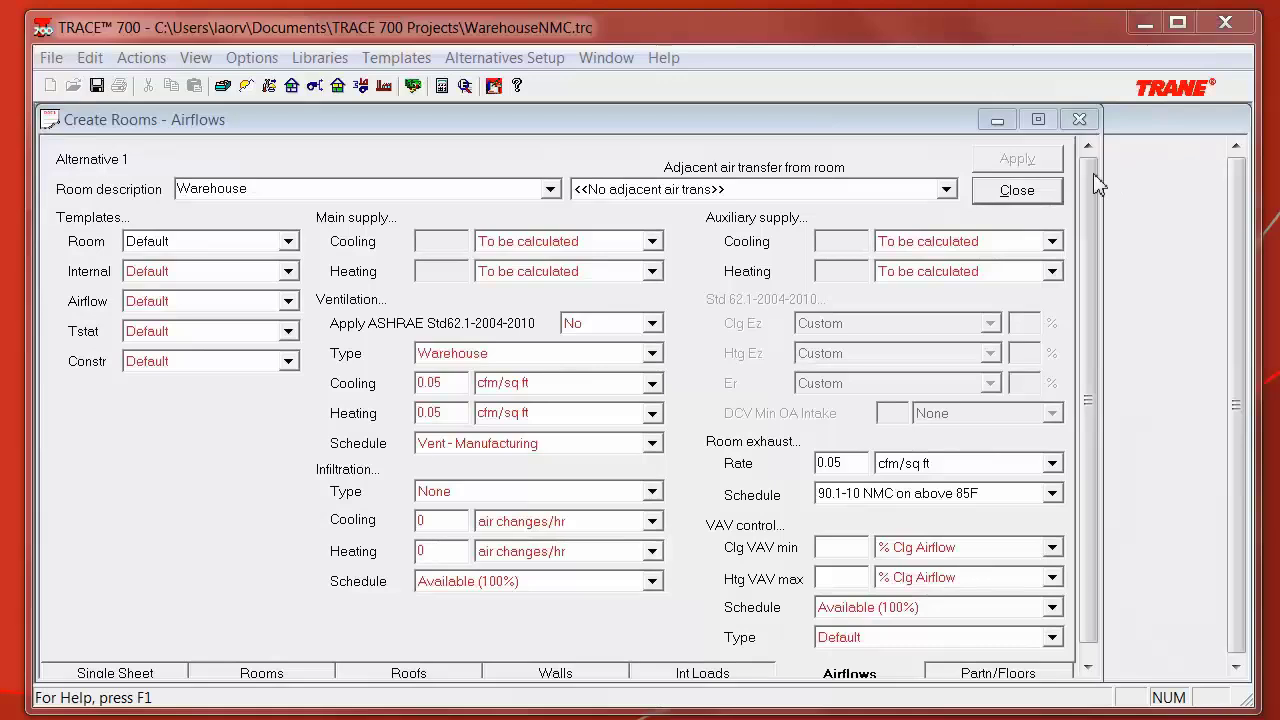
Close room settings and make System - 001's room exhaust a 90.1 Non-mechanical cooling fan
{"action": "left_click", "coordinate": [1020, 191]}
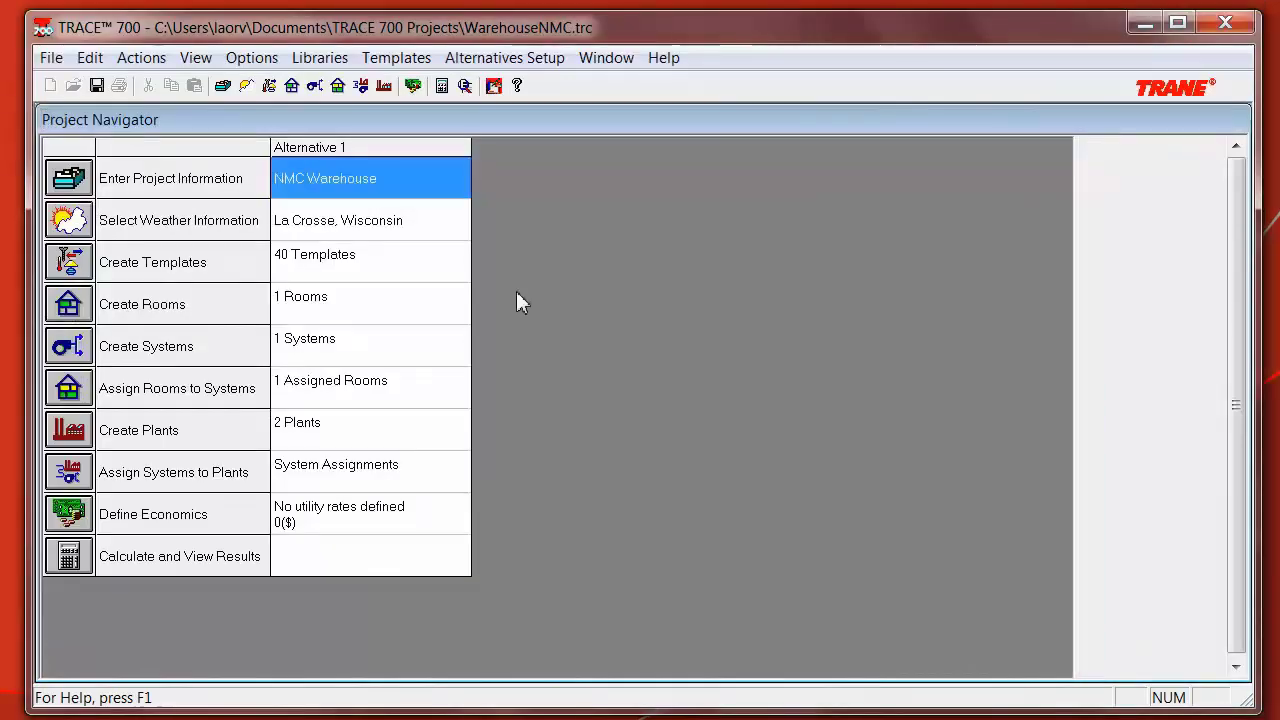
{"action": "left_click", "coordinate": [74, 350]}
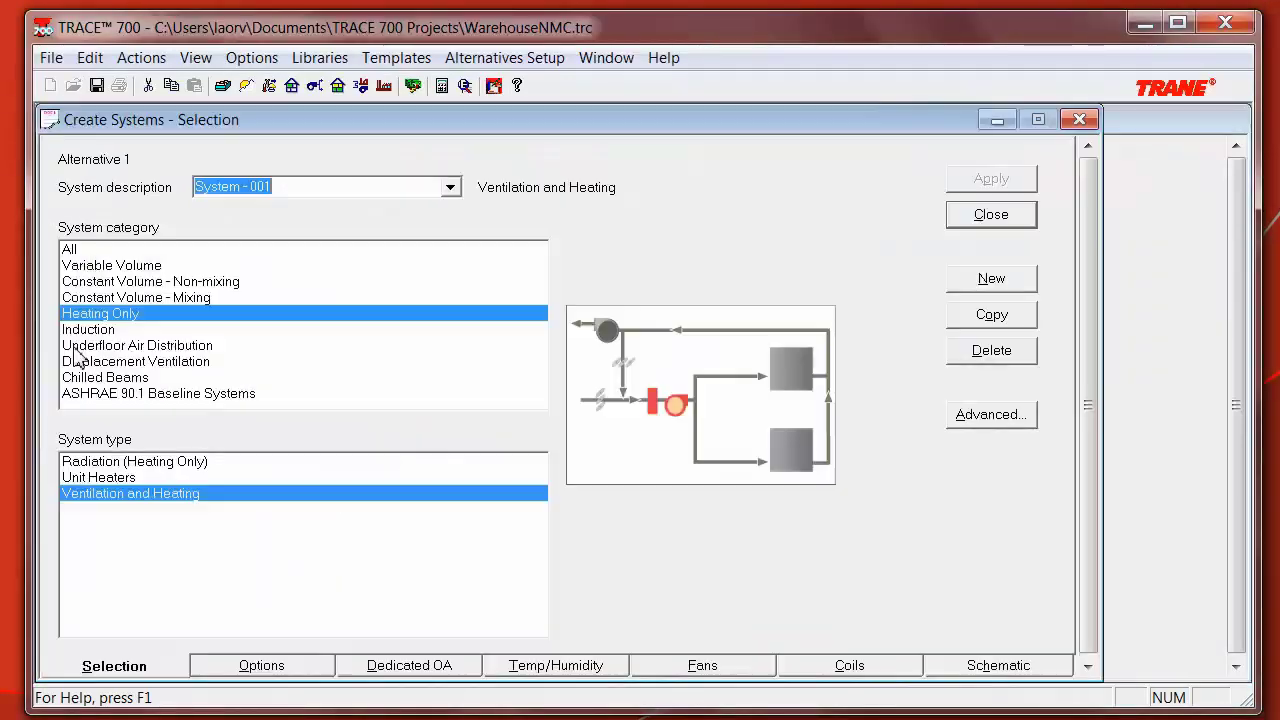
{"action": "left_click", "coordinate": [699, 672]}
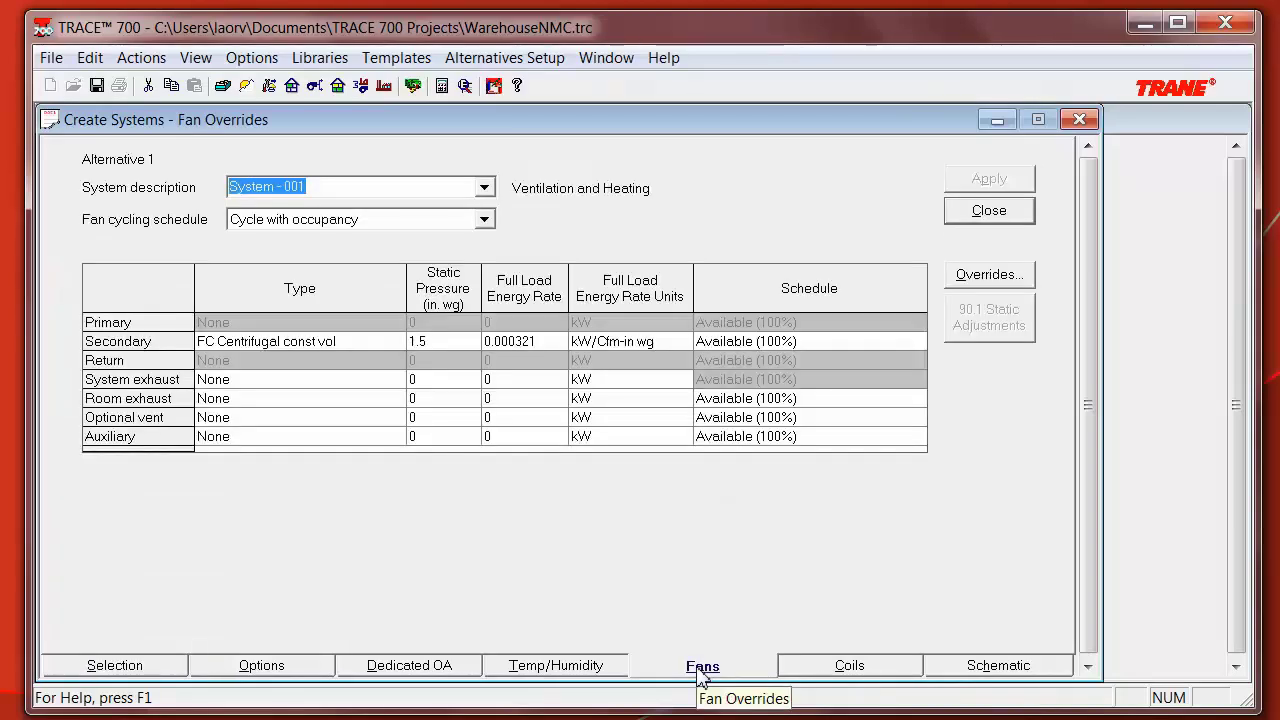
{"action": "left_click", "coordinate": [398, 400]}
{"action": "key", "text": "Home"}
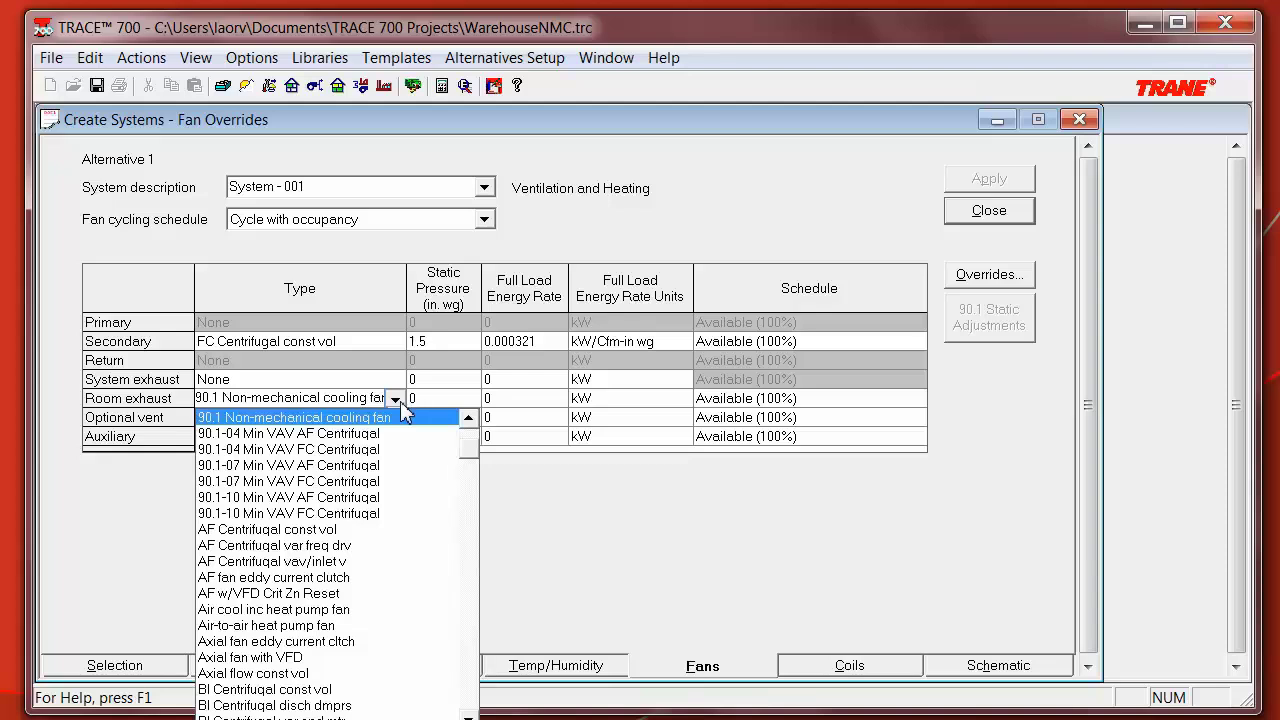
{"action": "left_click", "coordinate": [399, 416]}
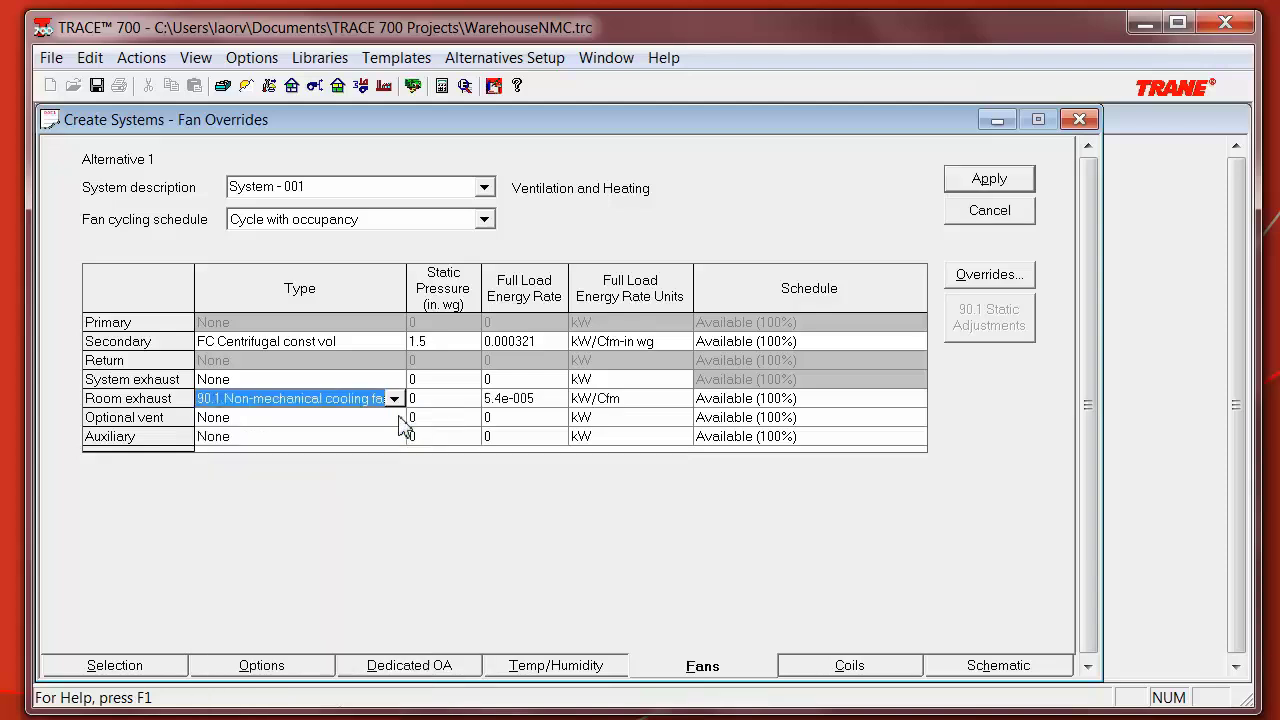
{"action": "left_click", "coordinate": [1001, 187]}
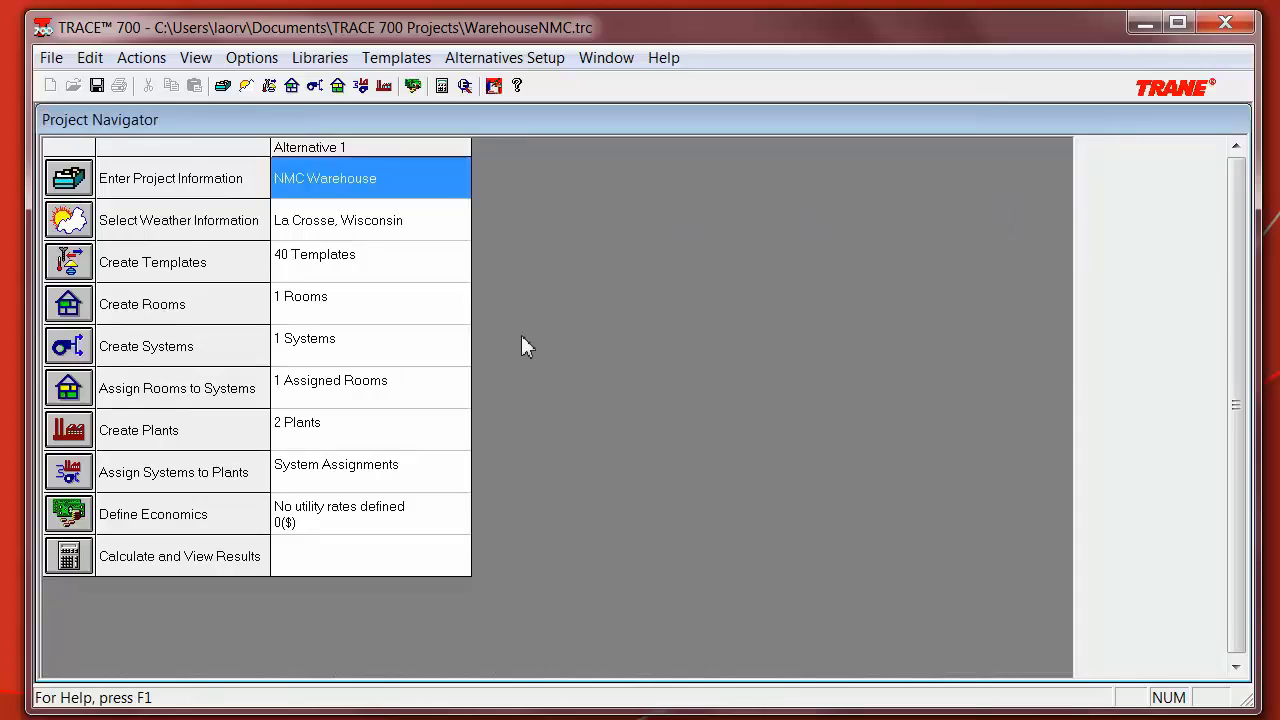
Preview the Equipment Energy Consumption analysis report for the NMC Warehouse project
{"action": "left_click", "coordinate": [68, 556]}
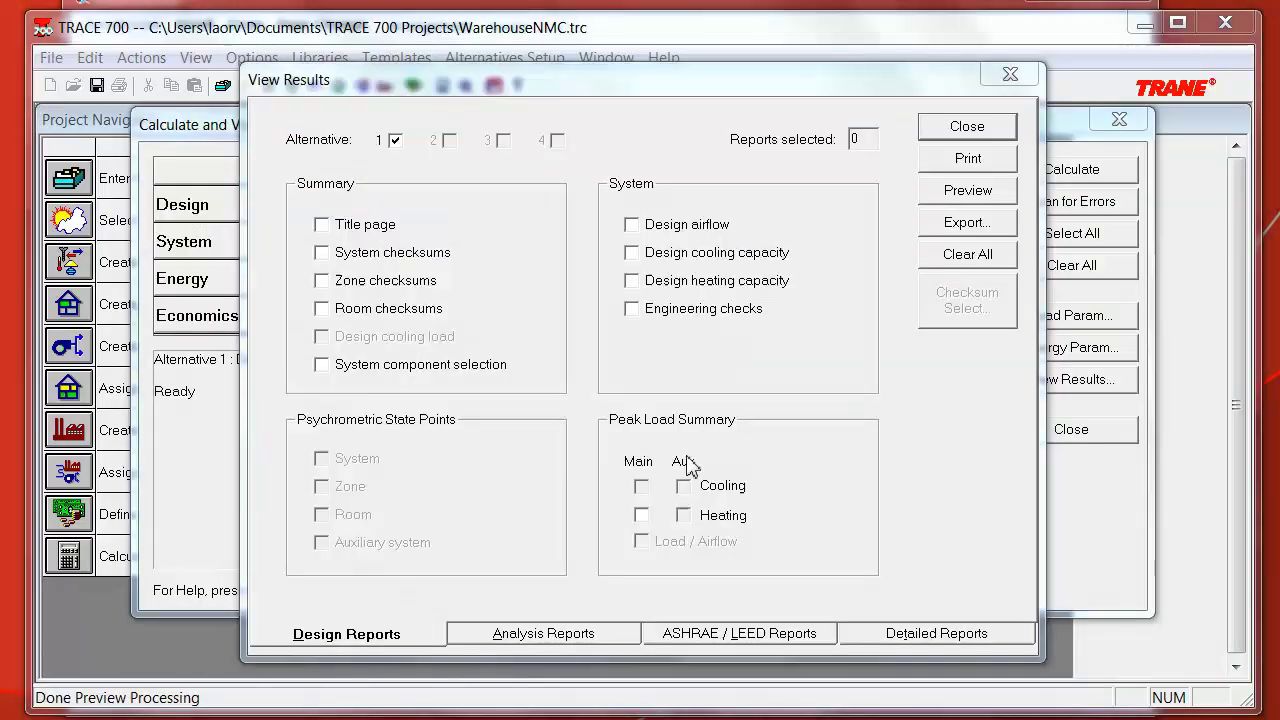
{"action": "left_click", "coordinate": [595, 634]}
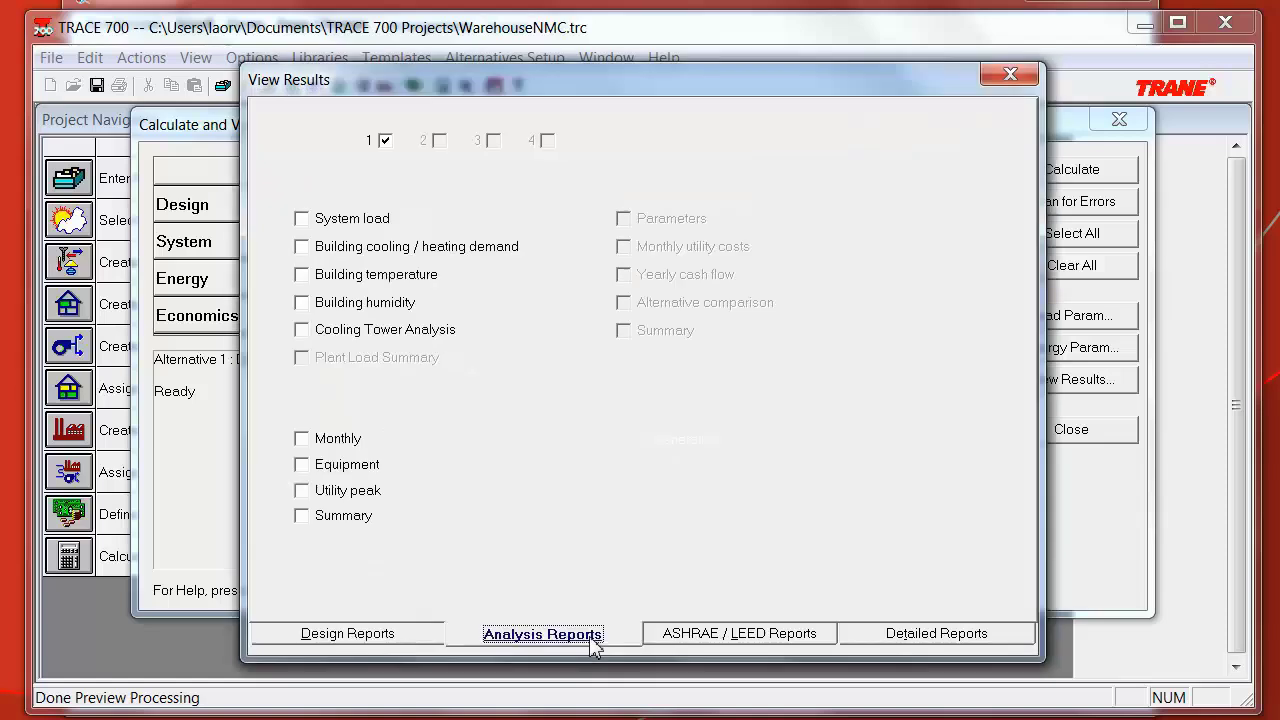
{"action": "left_click", "coordinate": [339, 470]}
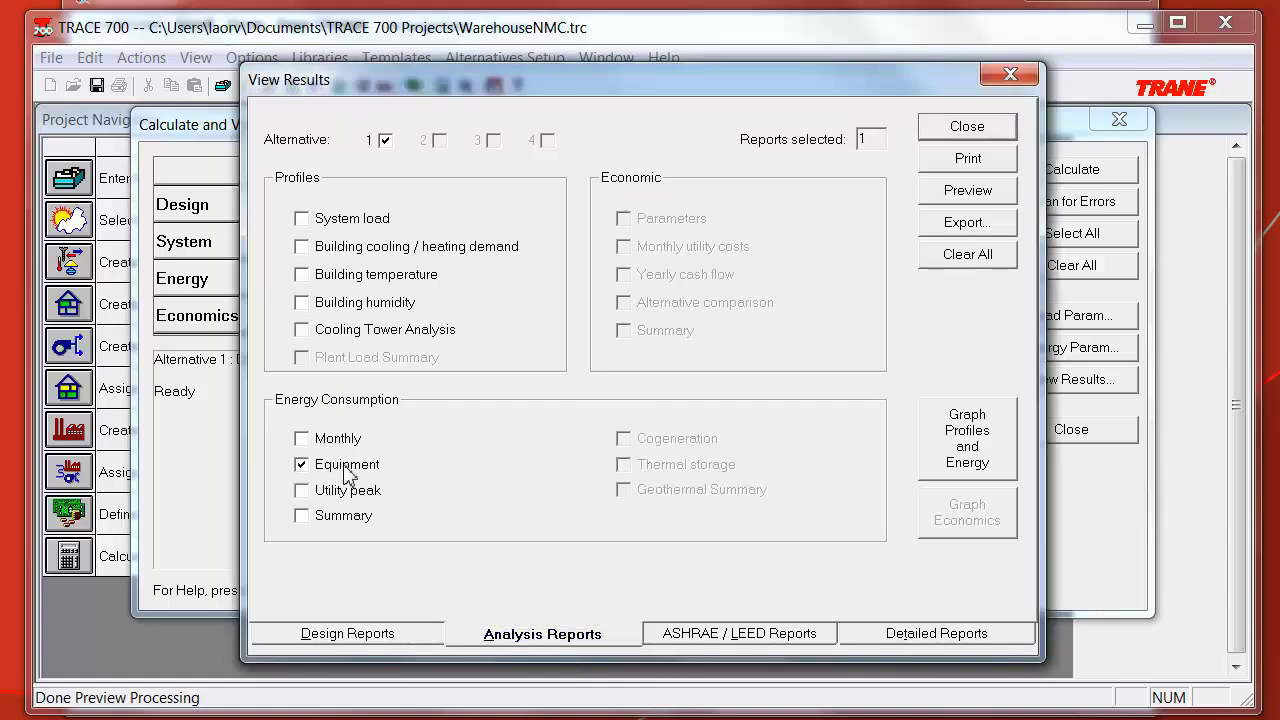
{"action": "left_click", "coordinate": [967, 190]}
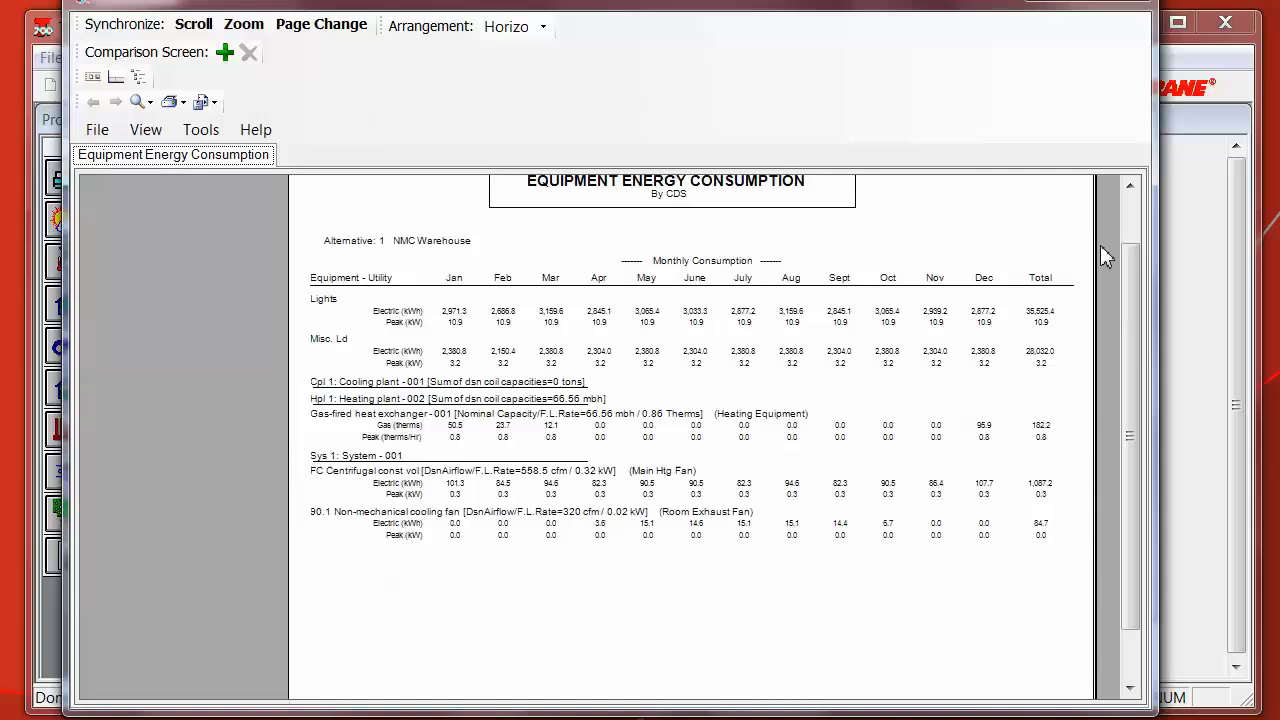
{"action": "left_click_drag", "start_coordinate": [1133, 275], "coordinate": [1134, 224]}
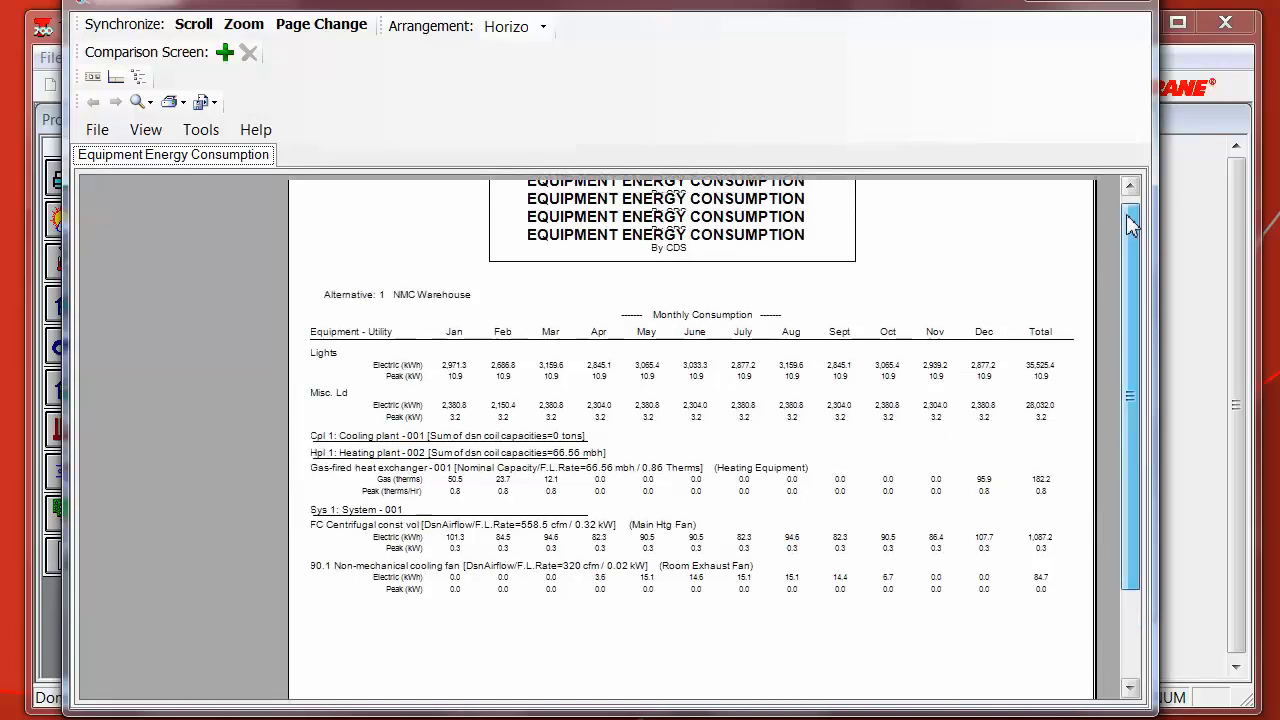